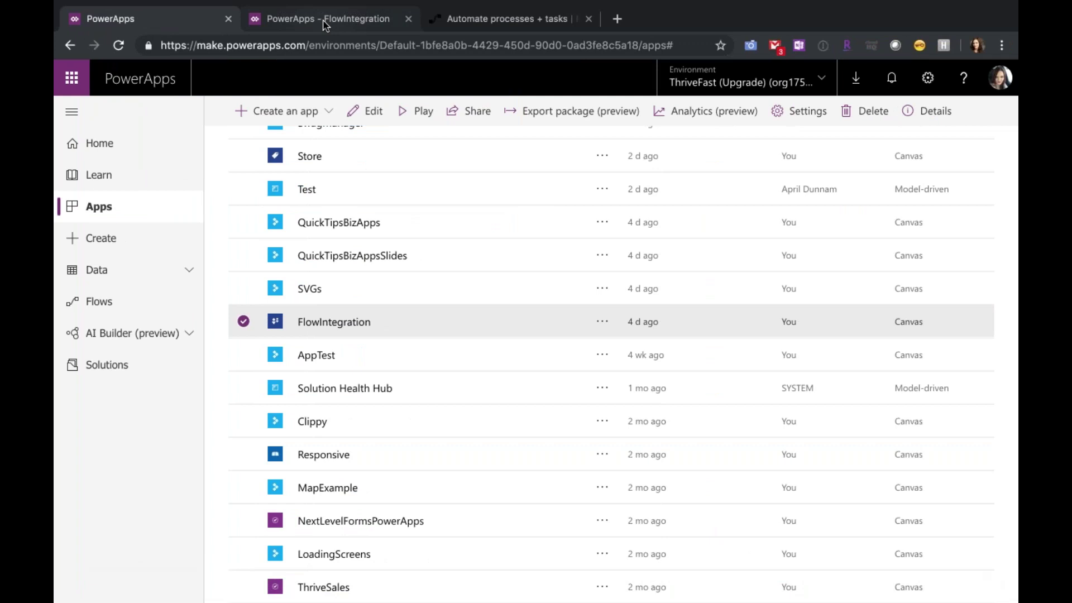
# Switch to Microsoft Flow and open the Role Based Security flow for editing from My flows, dismissing the broken connections notice
pyautogui.click(324, 21)
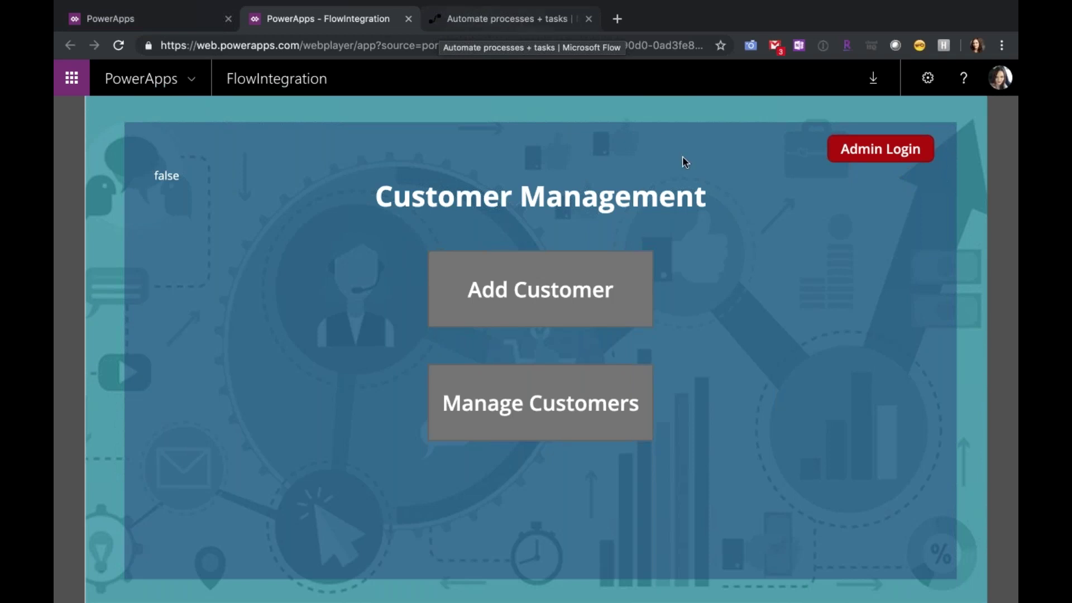
pyautogui.click(491, 21)
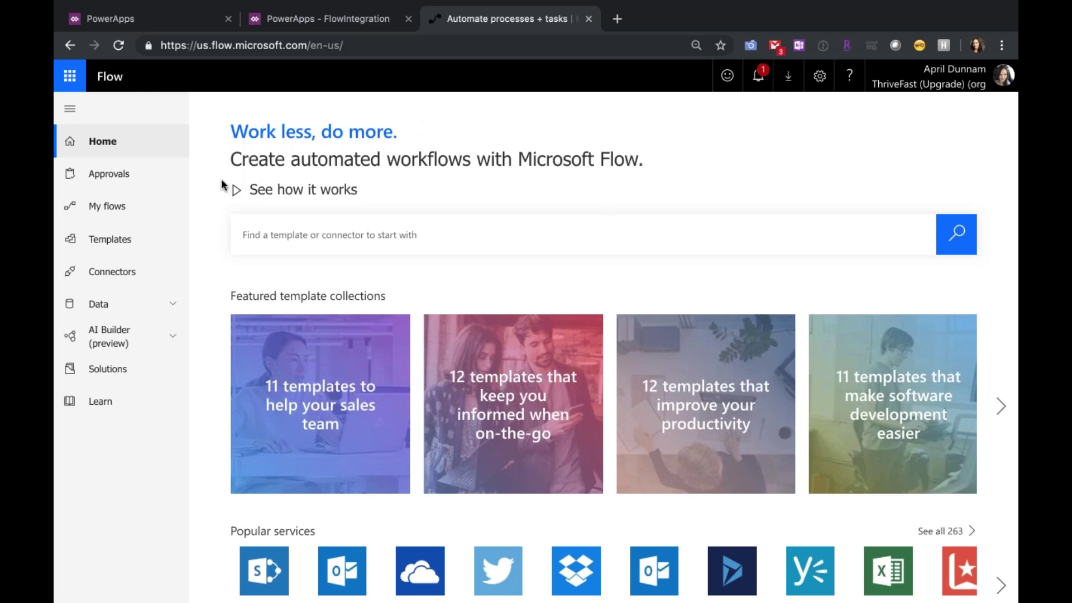
pyautogui.click(144, 207)
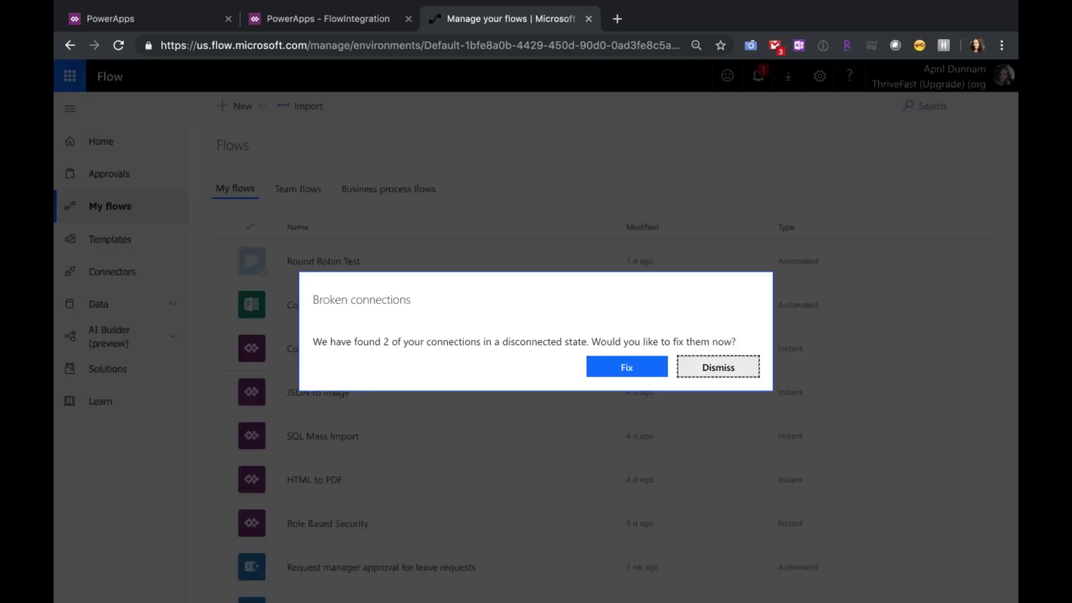
pyautogui.click(718, 369)
pyautogui.scroll(-2, 466, 261)
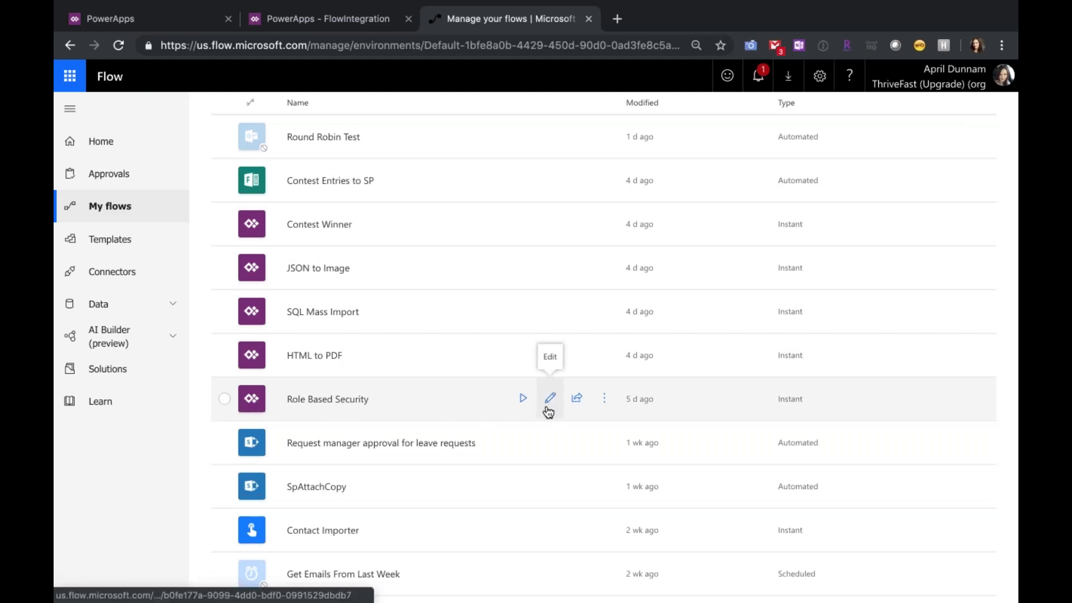
pyautogui.scroll(-1, 549, 410)
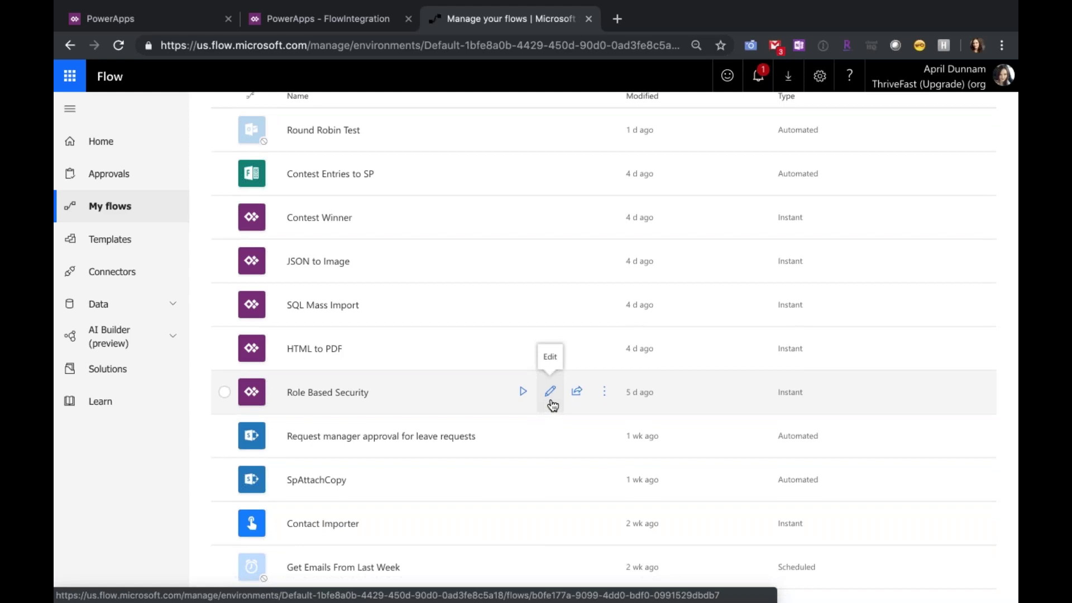
pyautogui.click(553, 391)
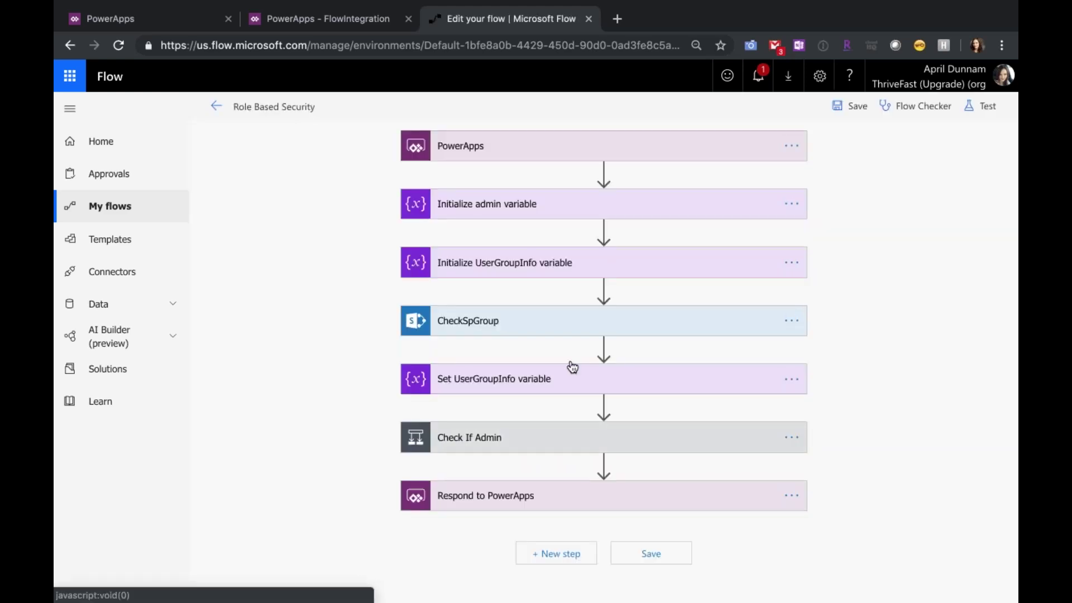
# Expand the PowerApps trigger, both variable initialization actions and CheckSpGroup to review their settings
pyautogui.click(487, 148)
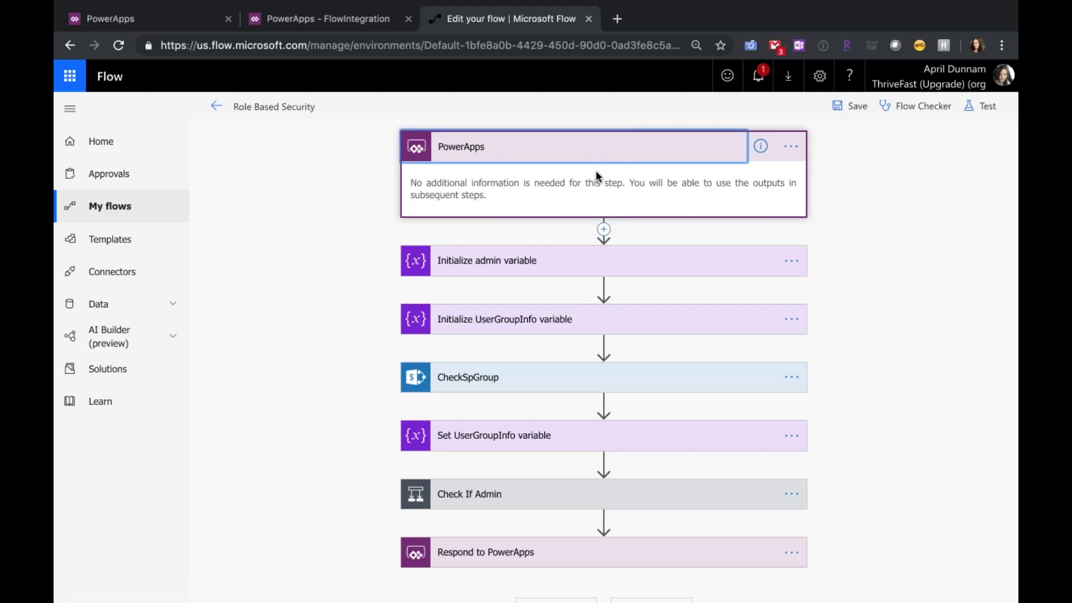
pyautogui.click(463, 269)
pyautogui.scroll(-2, 278, 269)
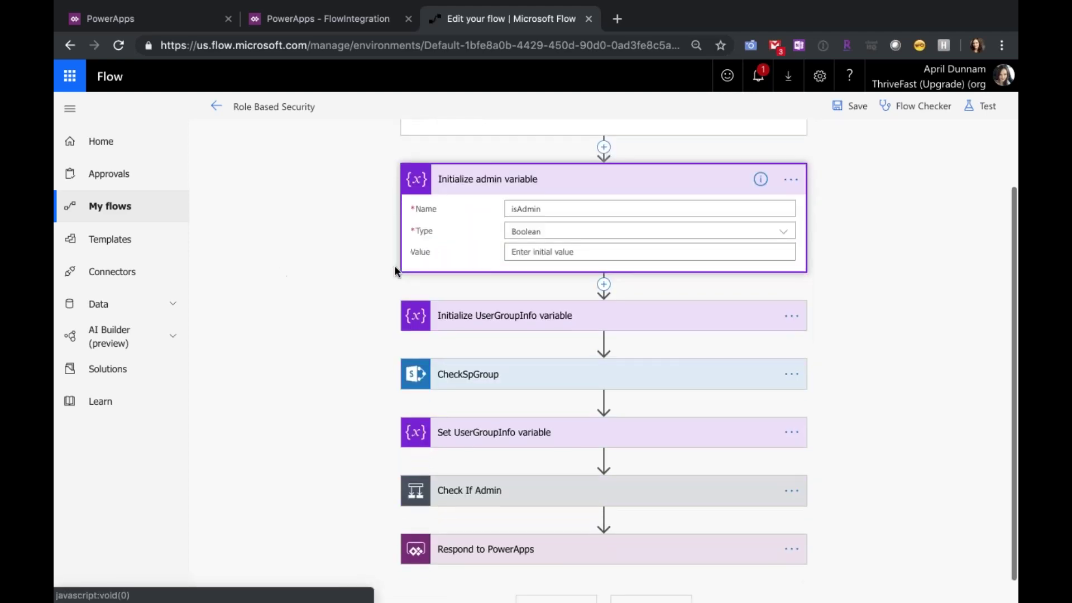
pyautogui.click(564, 321)
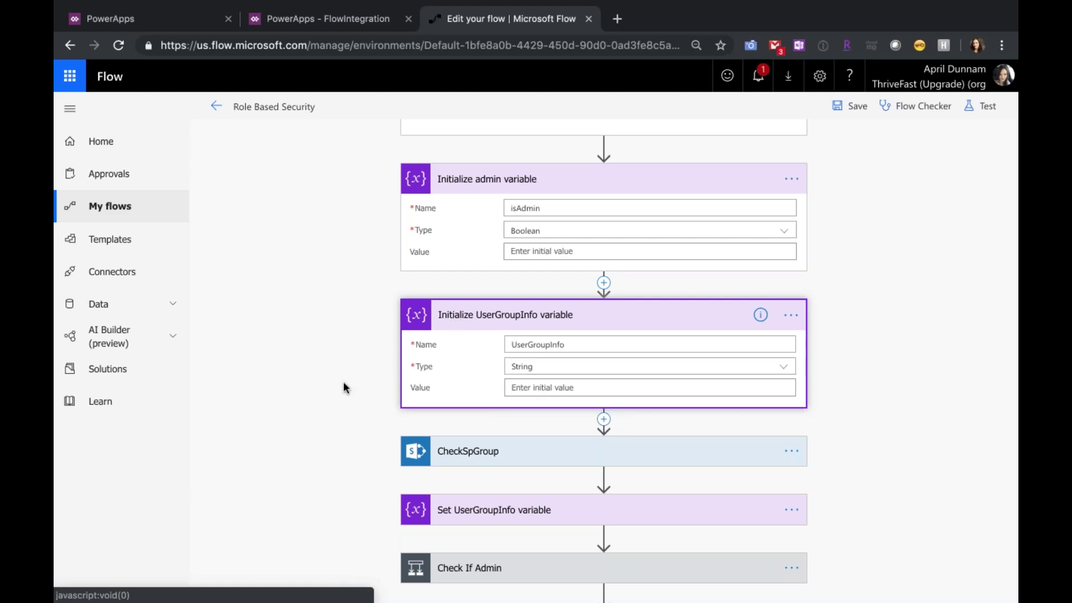
pyautogui.scroll(-2, 291, 376)
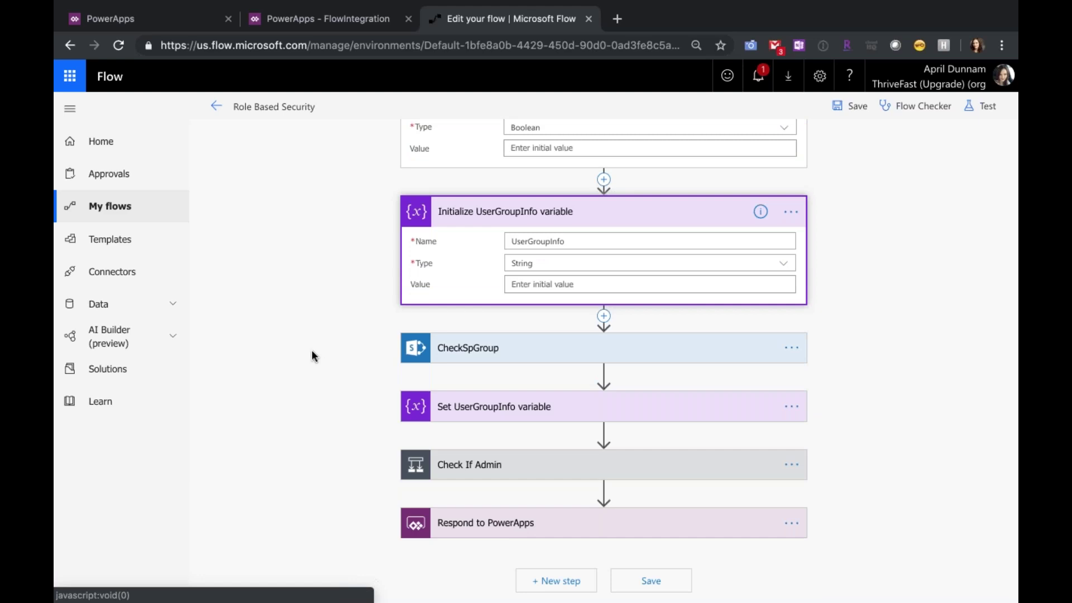
pyautogui.click(576, 352)
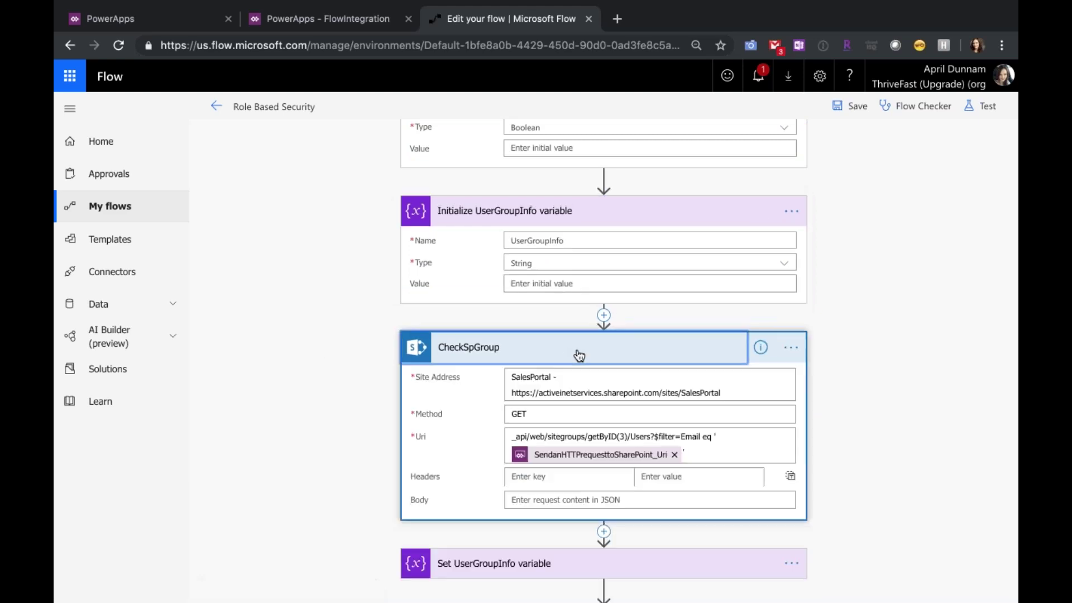
# Locate Send an HTTP request to SharePoint among the SharePoint actions without adding it, and expand the CheckSpGroup settings again
pyautogui.click(604, 316)
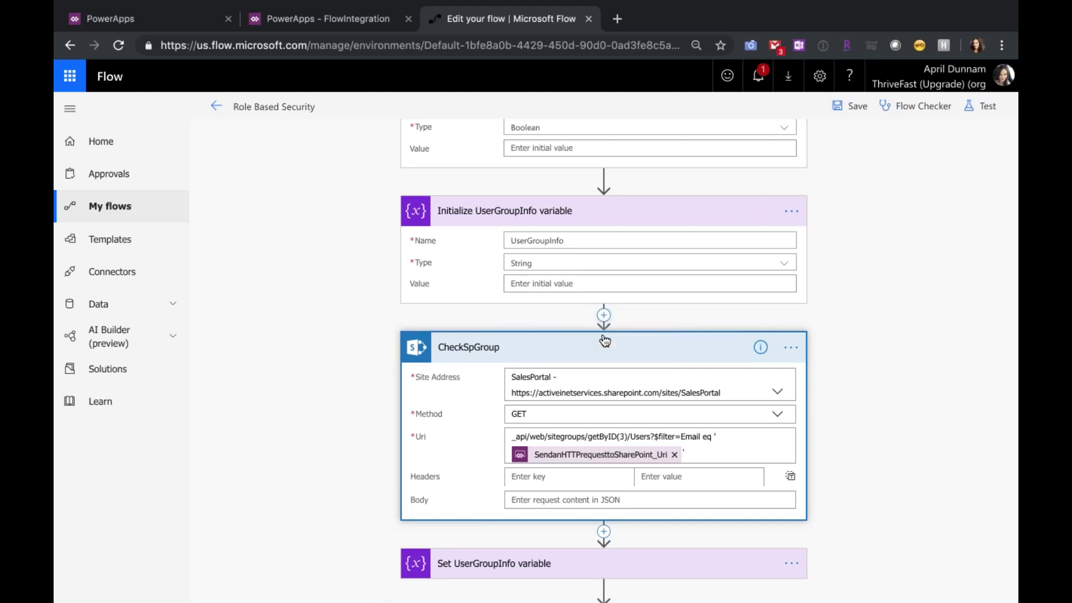
pyautogui.click(606, 336)
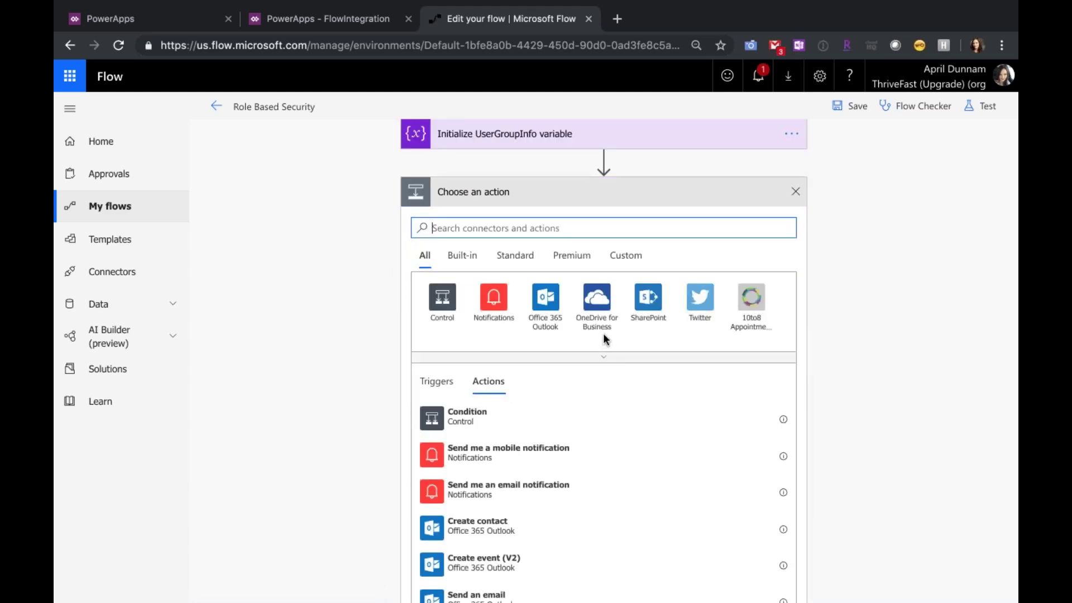
pyautogui.click(648, 298)
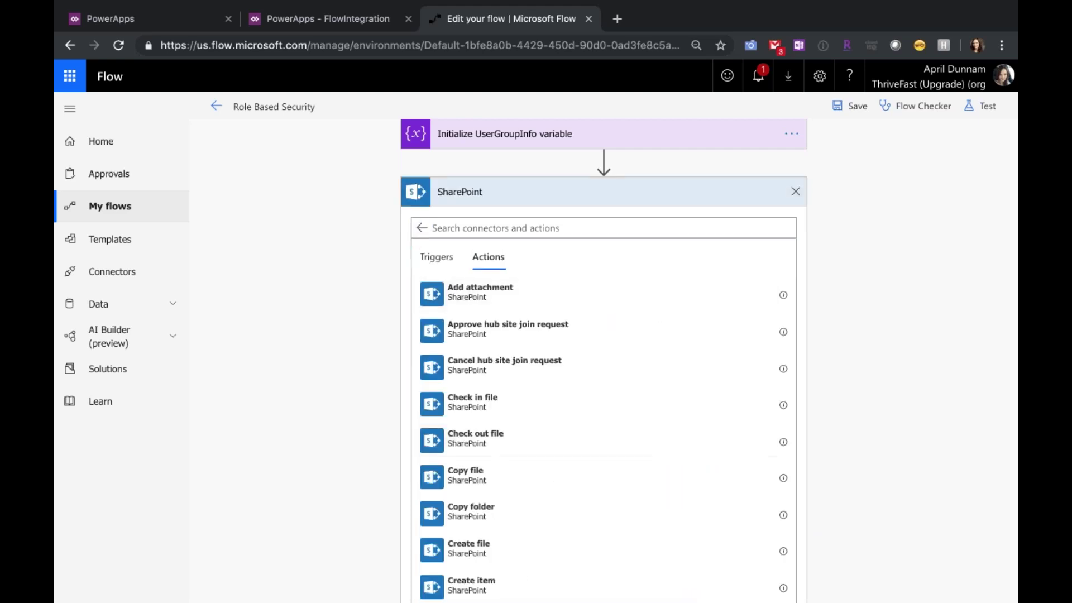
pyautogui.scroll(-1, 640, 450)
pyautogui.scroll(-7, 597, 408)
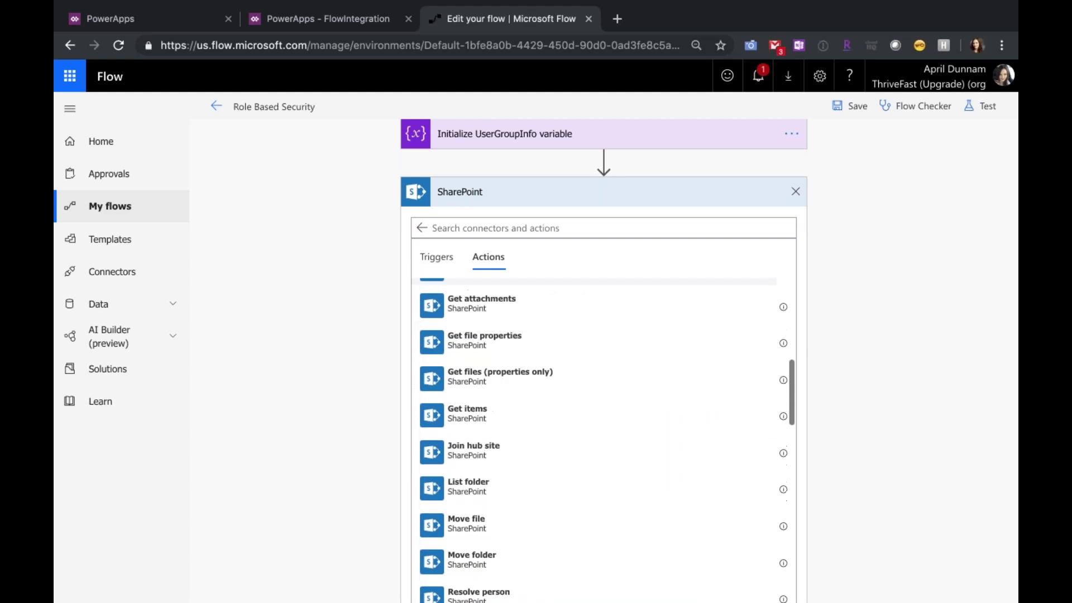
pyautogui.scroll(-4, 519, 416)
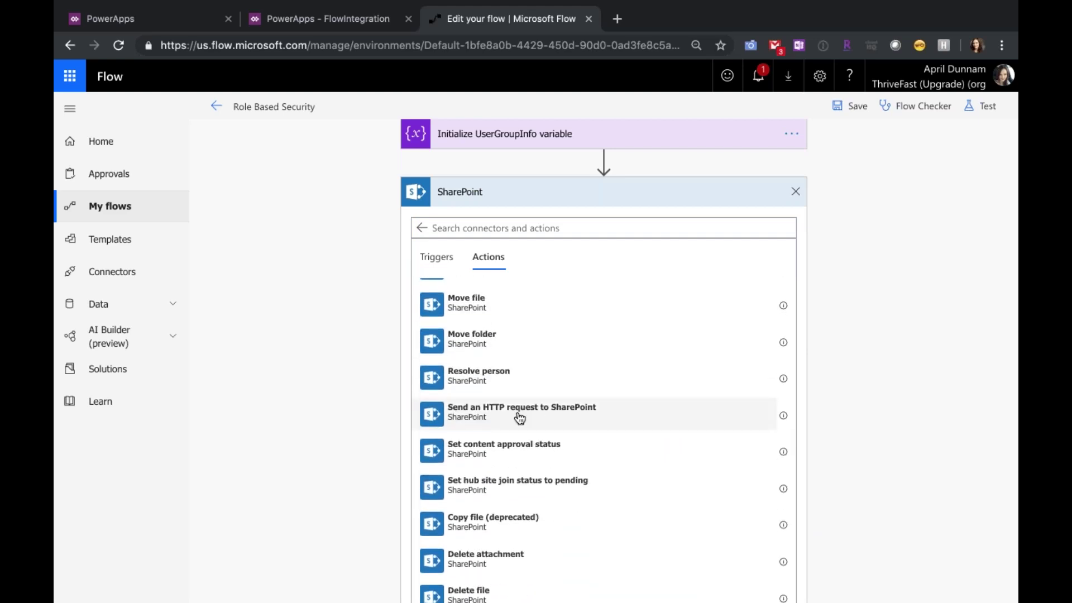
pyautogui.click(797, 193)
pyautogui.click(530, 321)
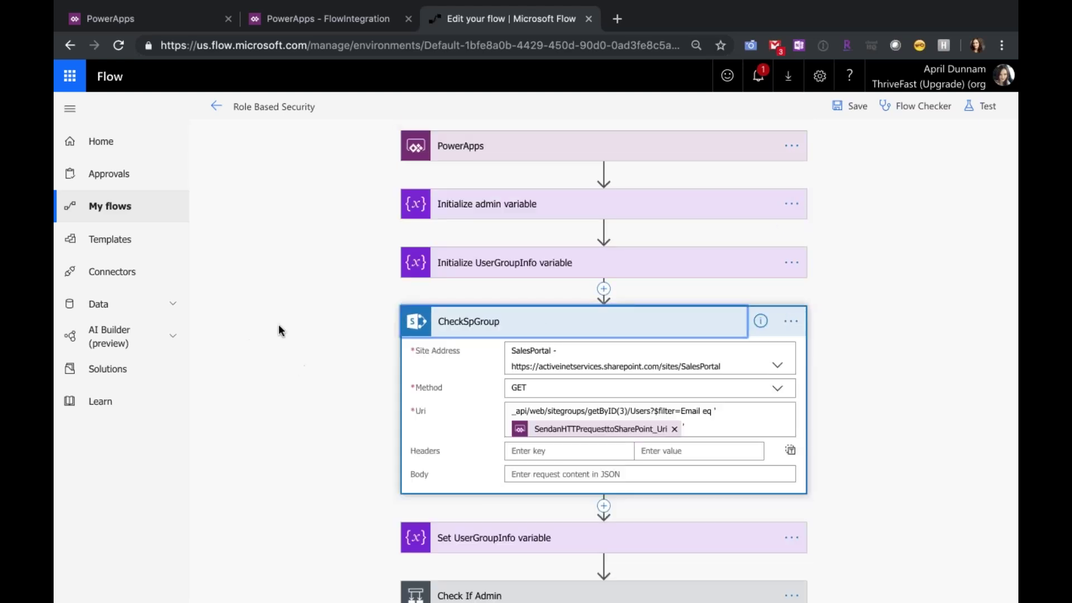
pyautogui.scroll(-2, 281, 330)
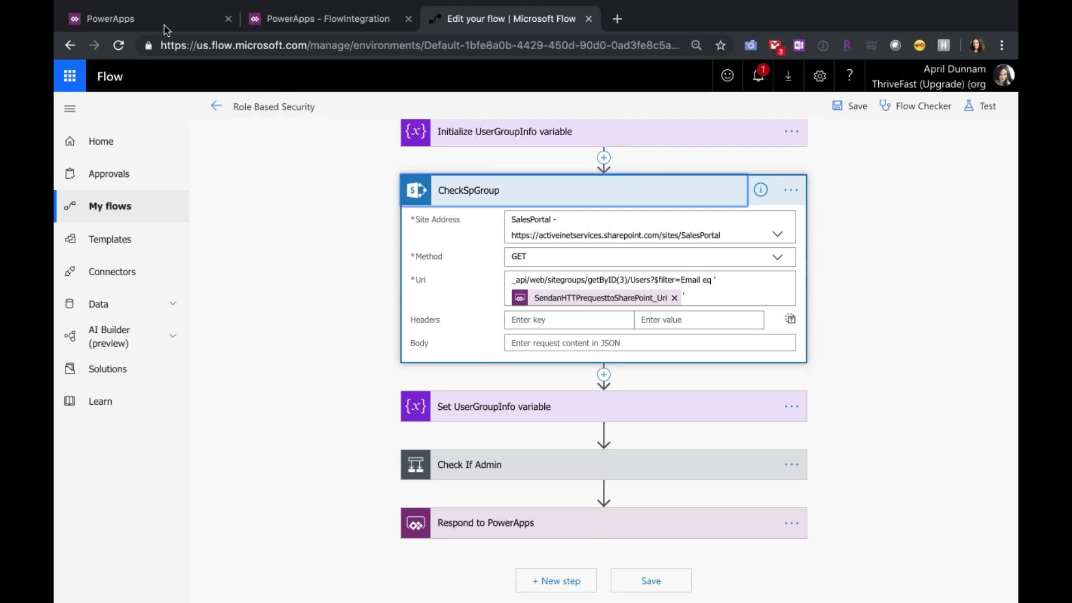
pyautogui.click(619, 20)
pyautogui.write('activeinetservices.sharepoint.com')
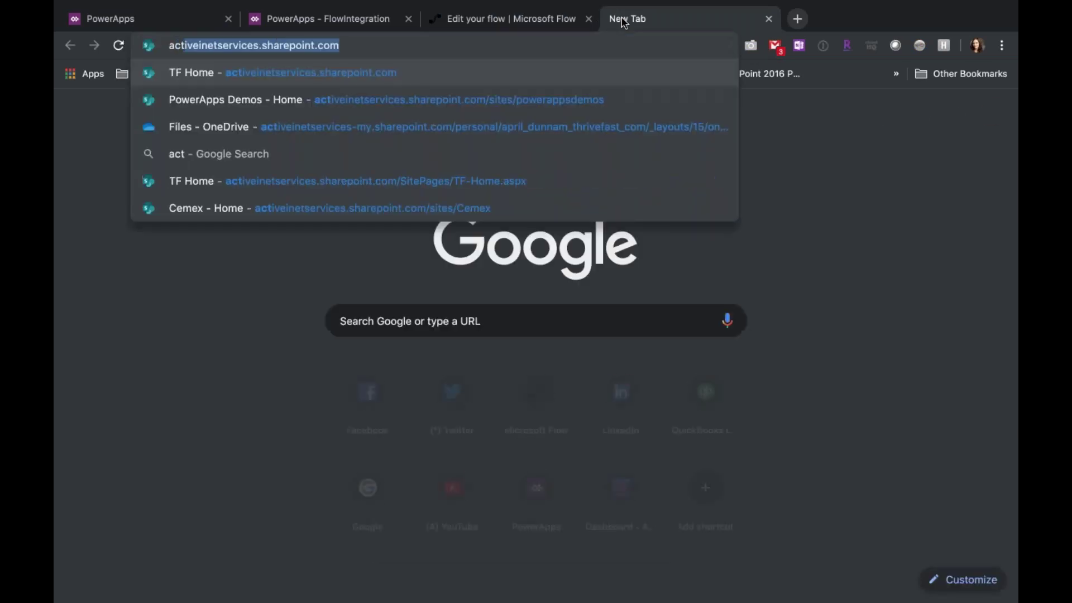
pyautogui.press('Down')
pyautogui.press('BackSpace')
pyautogui.press('BackSpace')
pyautogui.press('BackSpace')
pyautogui.press('BackSpace')
pyautogui.press('BackSpace')
pyautogui.press('BackSpace')
pyautogui.press('BackSpace')
pyautogui.press('BackSpace')
pyautogui.press('BackSpace')
pyautogui.press('BackSpace')
pyautogui.press('BackSpace')
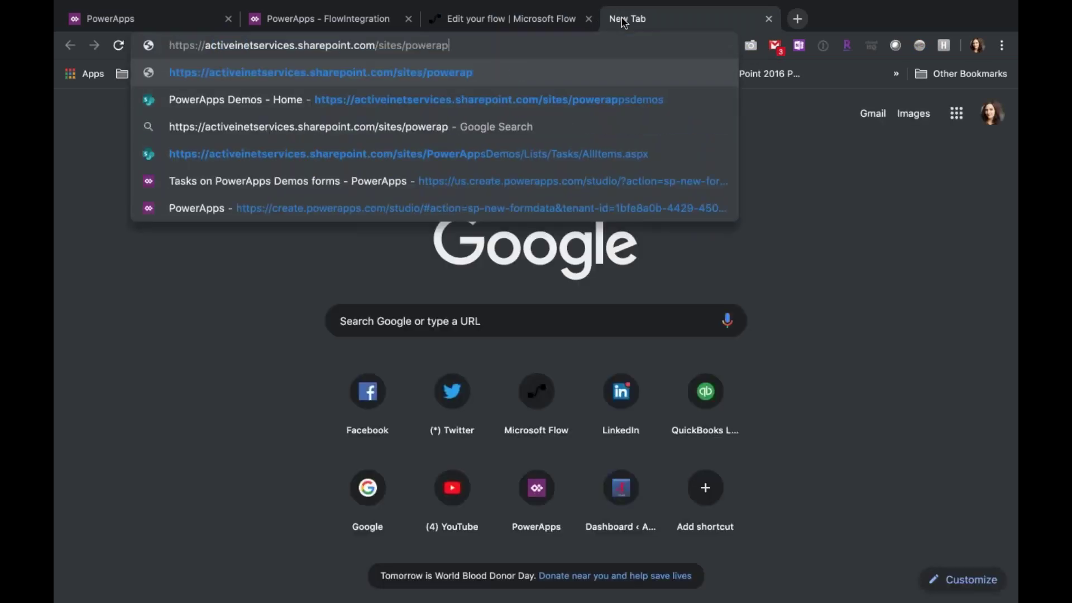
pyautogui.press('BackSpace')
pyautogui.press('BackSpace')
pyautogui.press('BackSpace')
pyautogui.write('sales')
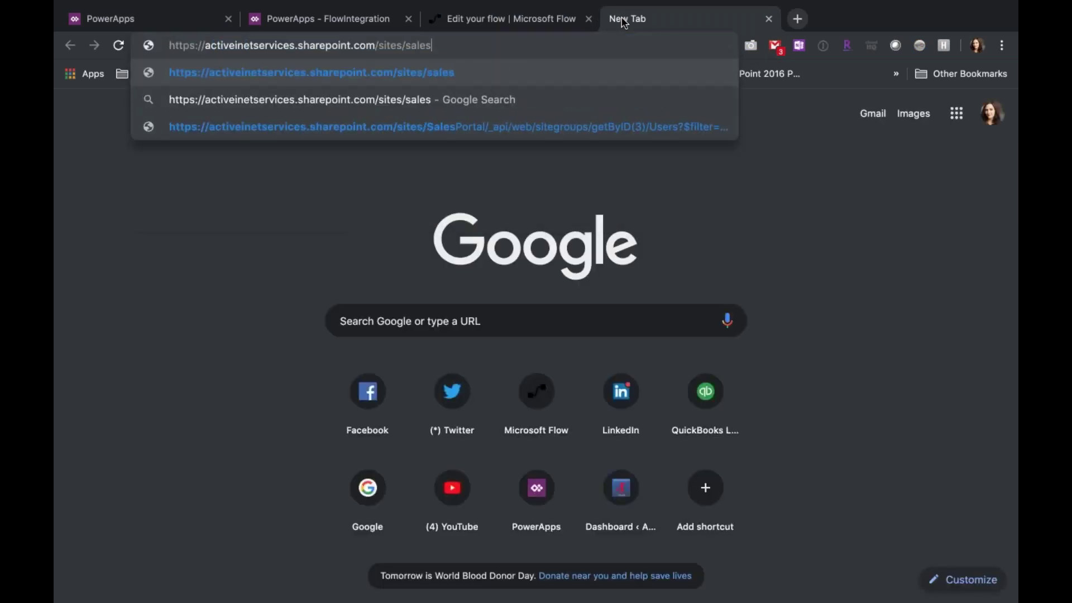
pyautogui.press('Return')
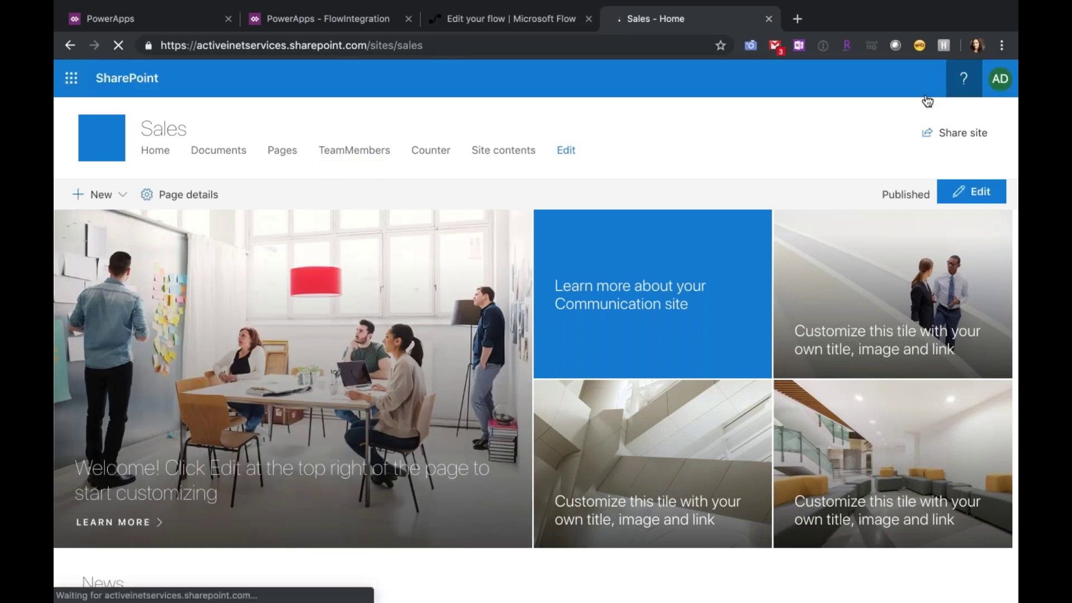
# Open the Sales site's detailed permissions page from its site permissions
pyautogui.click(928, 78)
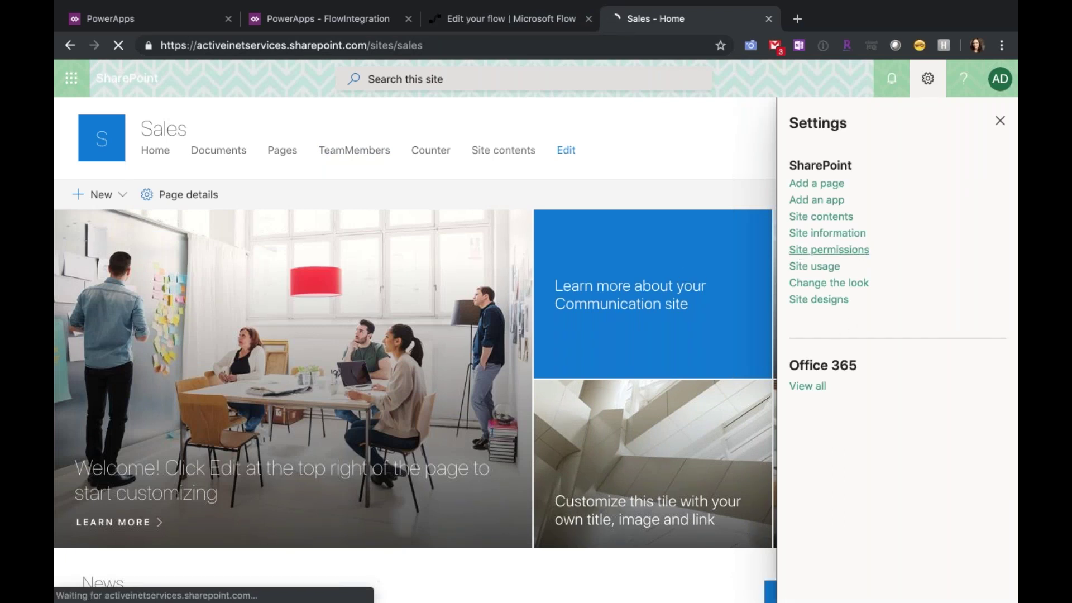
pyautogui.click(829, 250)
pyautogui.click(827, 222)
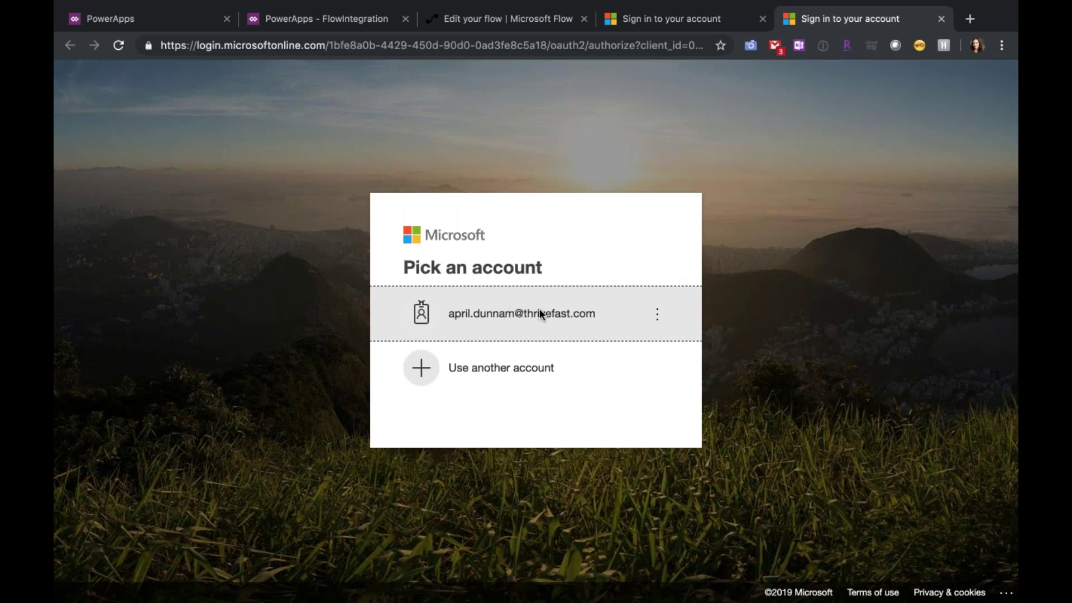
# Sign in to the existing Microsoft account by entering the account password, and close the extra sign-in tab
pyautogui.click(575, 313)
pyautogui.write('•••••••••••')
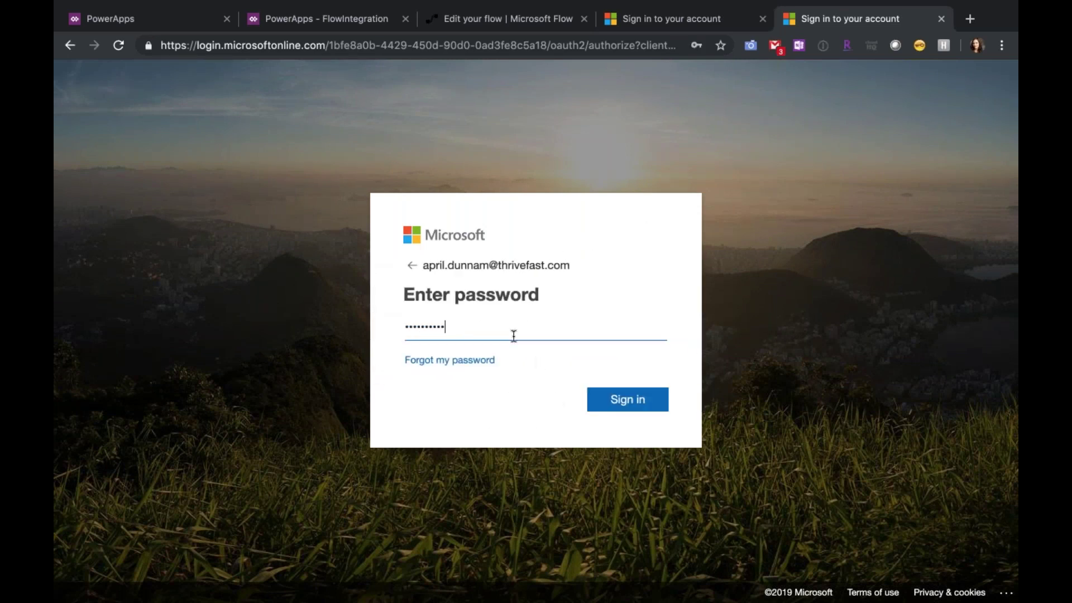
pyautogui.write('•')
pyautogui.press('Return')
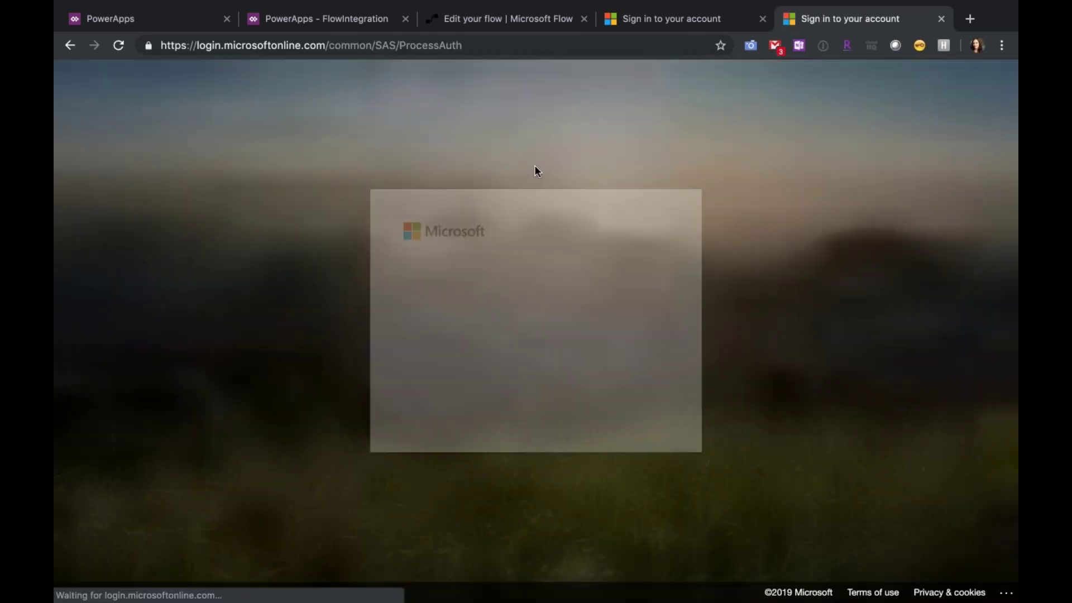
pyautogui.click(519, 405)
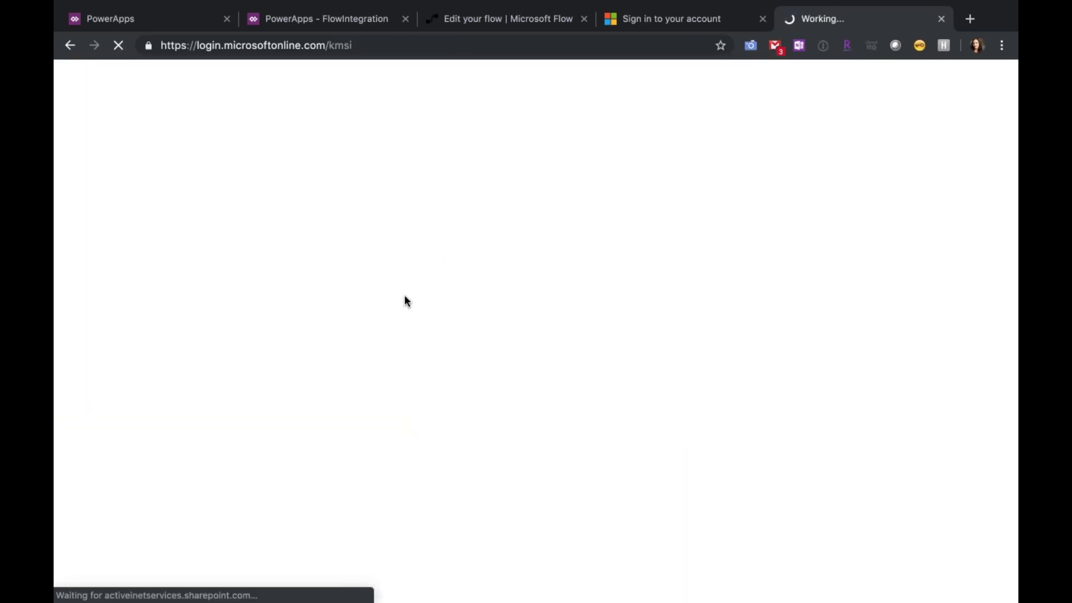
pyautogui.click(763, 21)
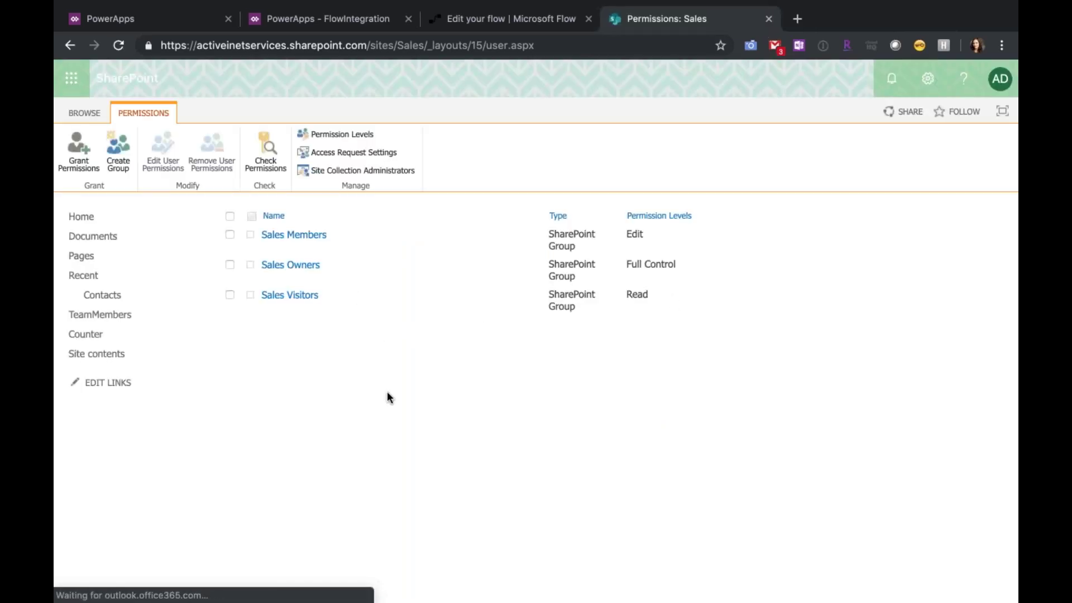
# Open the Sales Owners group and examine its MembershipGroupId value in the page address
pyautogui.click(299, 266)
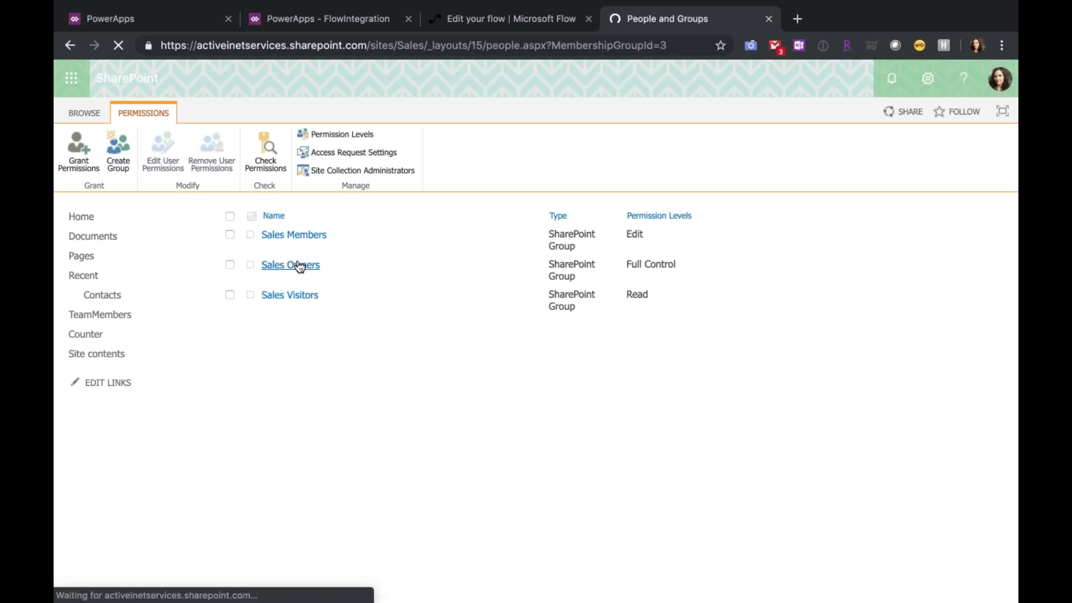
pyautogui.click(547, 45)
pyautogui.click(690, 46)
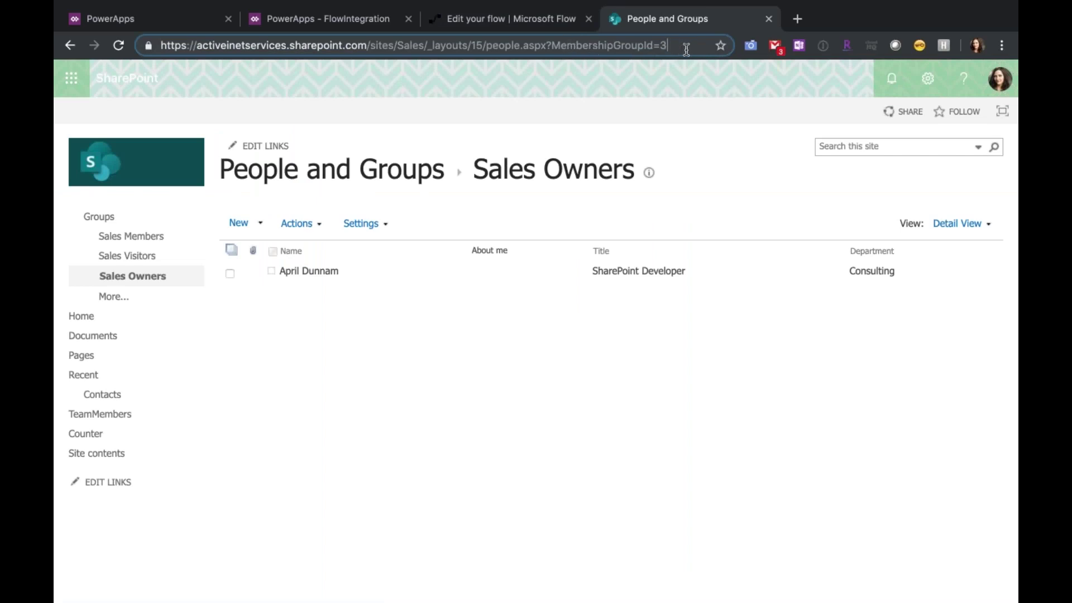
# Return to the Role Based Security flow and examine all PowerApps dynamic content available for CheckSpGroup's Uri
pyautogui.click(538, 30)
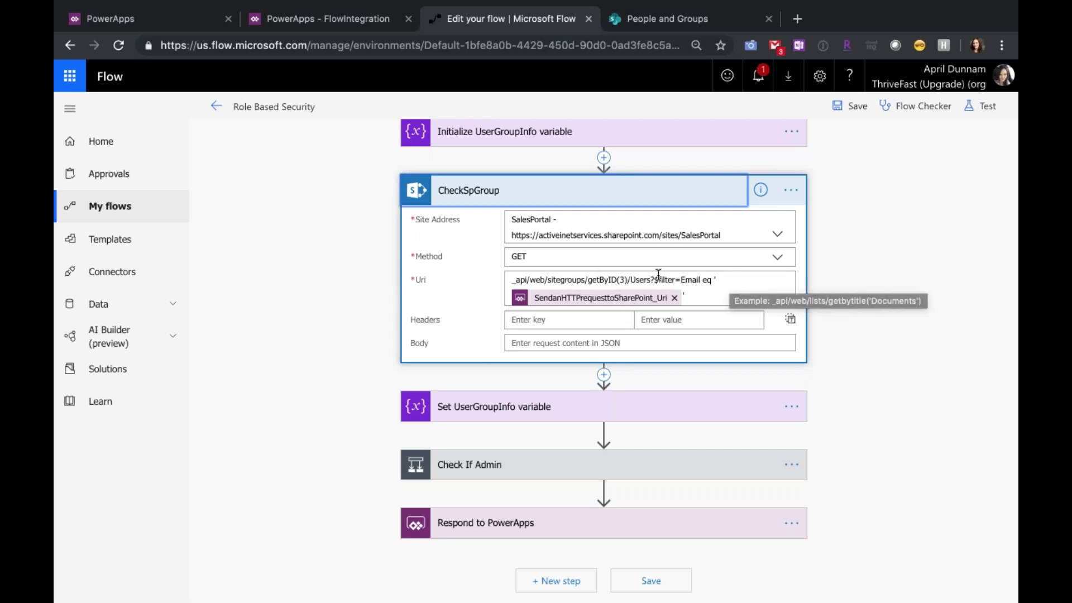
pyautogui.click(730, 280)
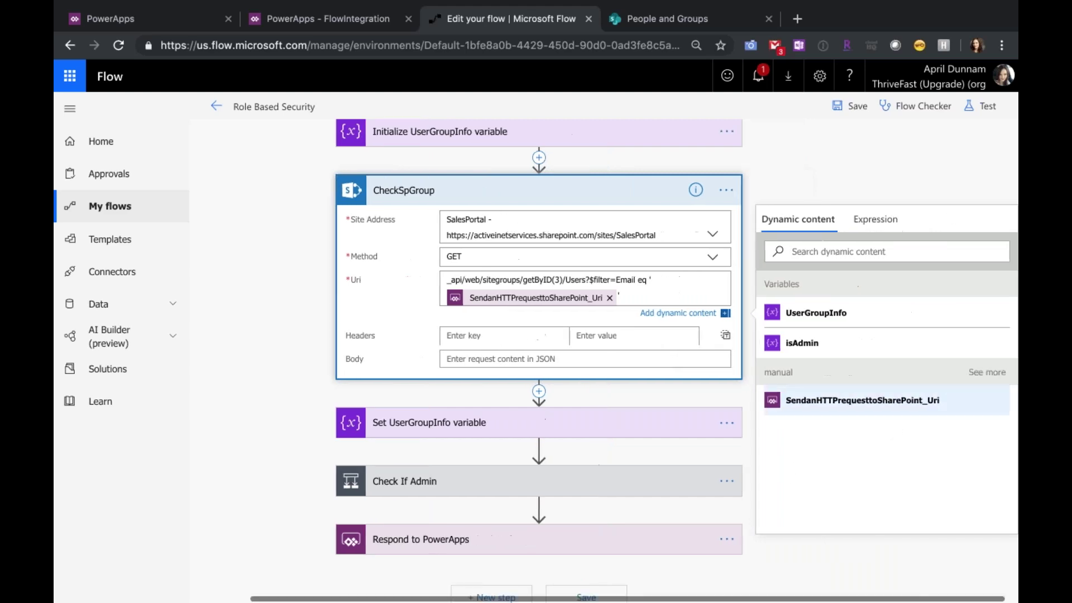
pyautogui.click(988, 372)
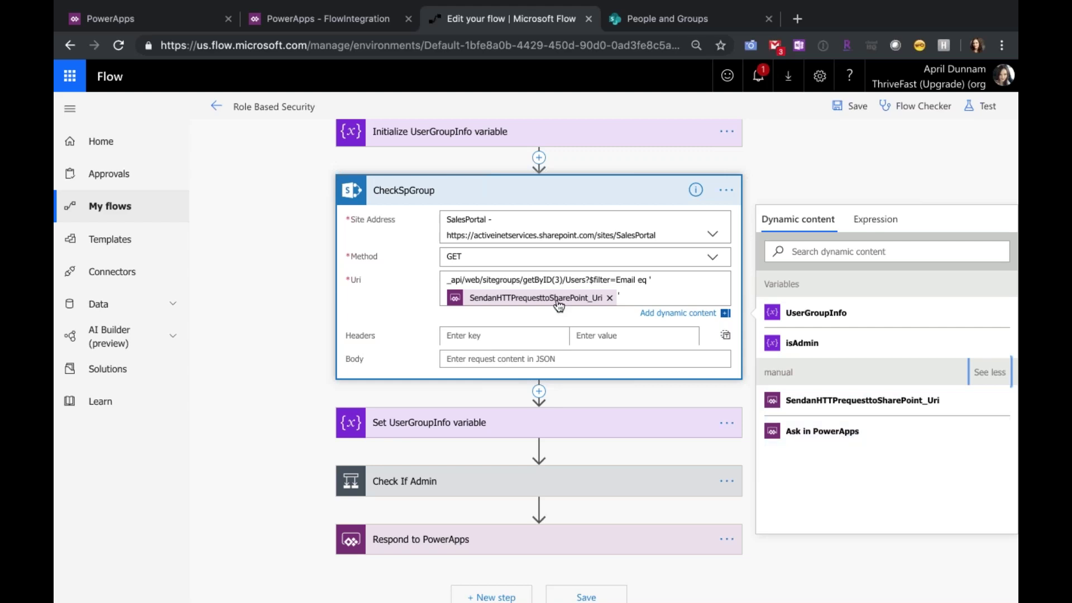
pyautogui.moveTo(559, 306)
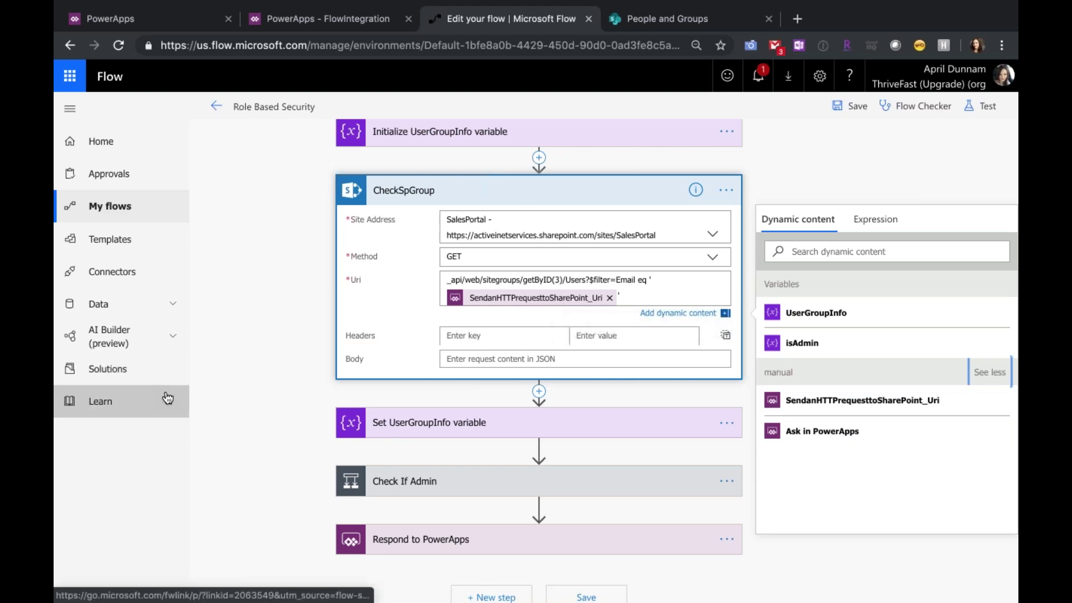
# Expand the Set UserGroupInfo variable action and examine the dynamic content available for its Value
pyautogui.click(527, 422)
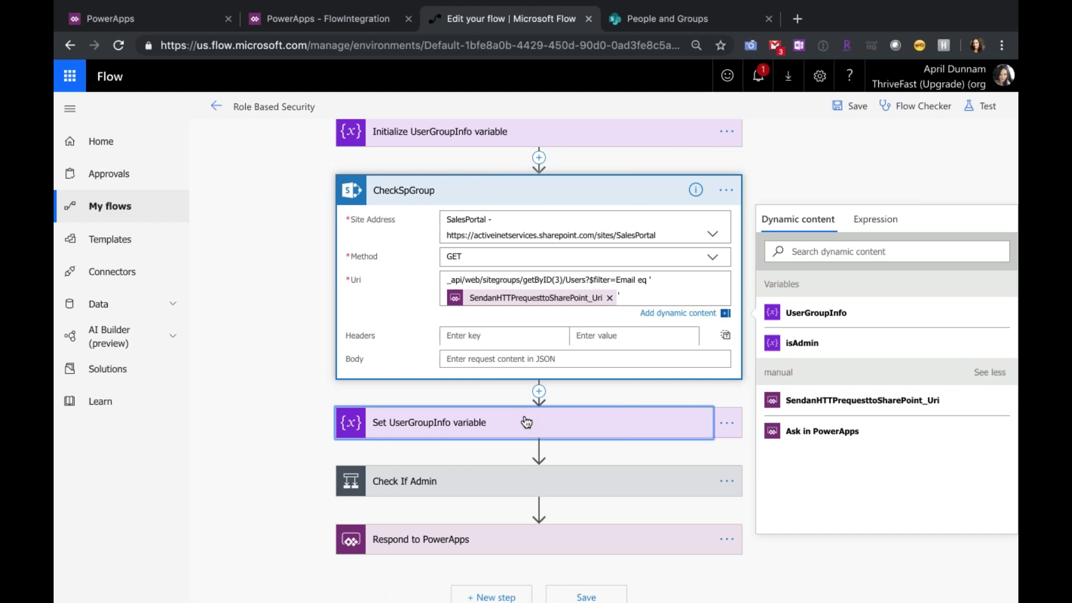
pyautogui.scroll(-1, 312, 381)
pyautogui.scroll(3, 313, 380)
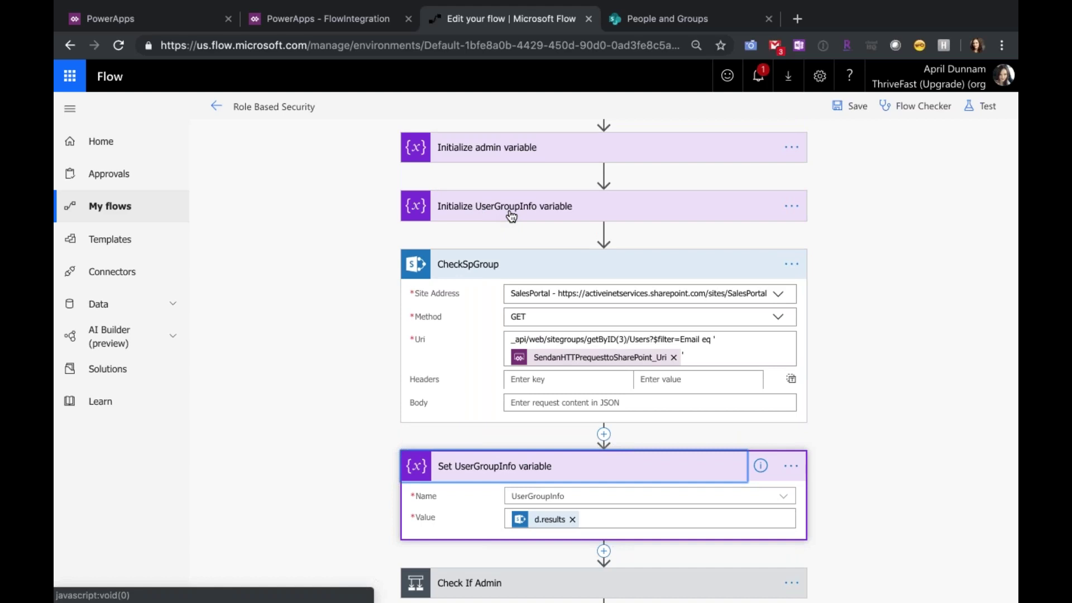
pyautogui.scroll(-2, 256, 326)
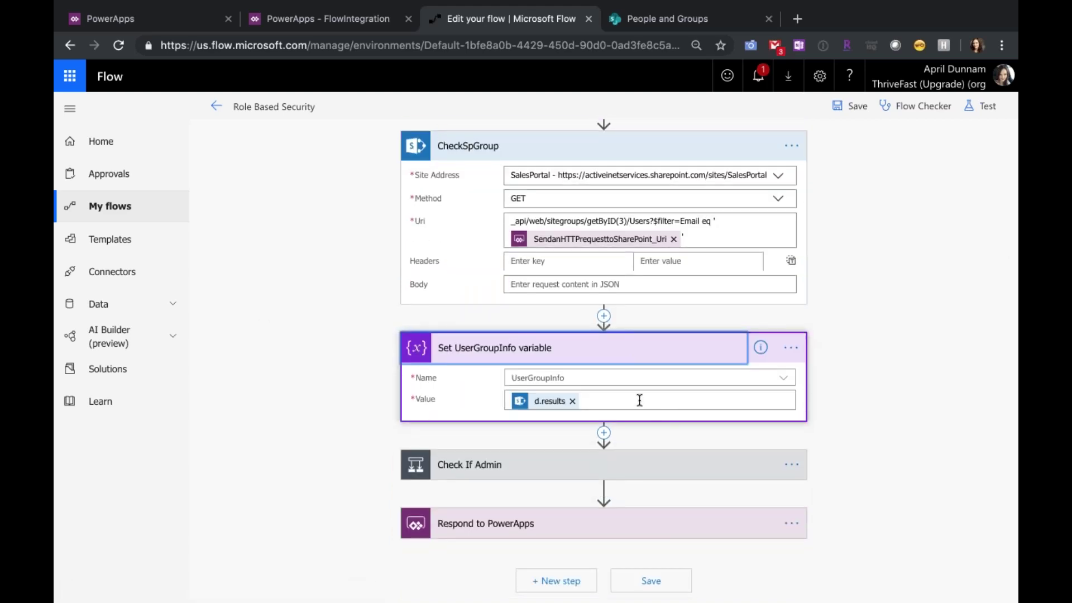
pyautogui.click(639, 399)
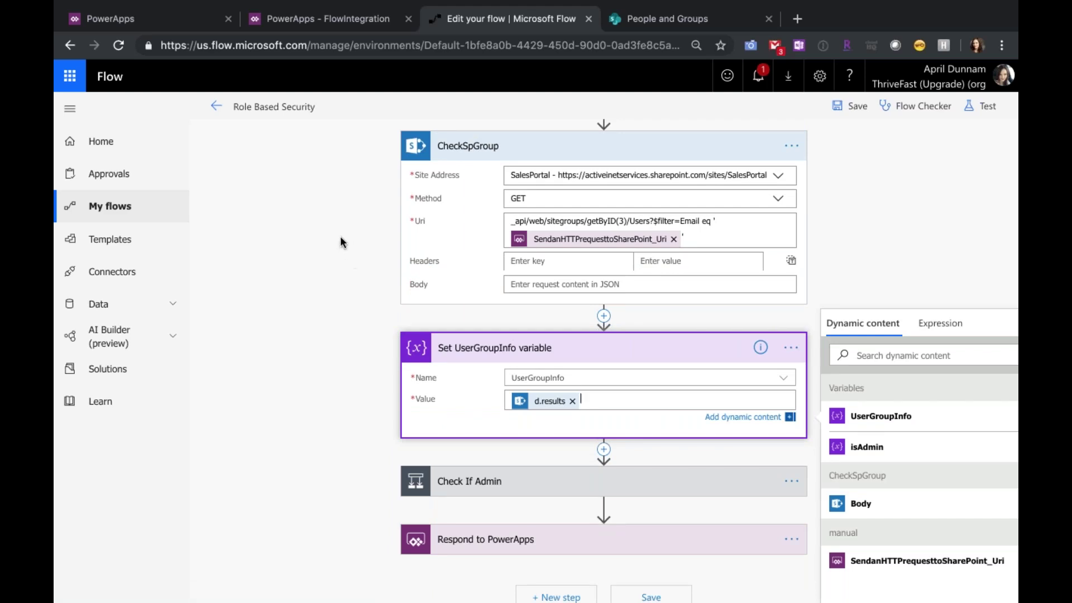
# Expand the Check If Admin condition and examine its comparison on the UserGroupInfo variable
pyautogui.scroll(-1, 340, 235)
pyautogui.click(540, 429)
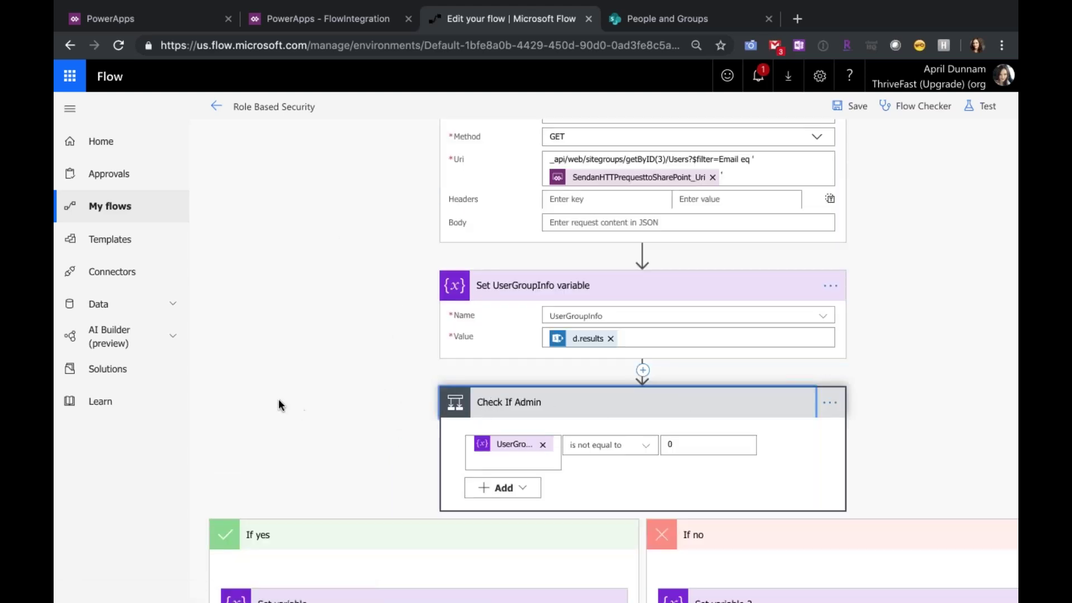
pyautogui.scroll(-2, 281, 402)
pyautogui.scroll(2, 414, 270)
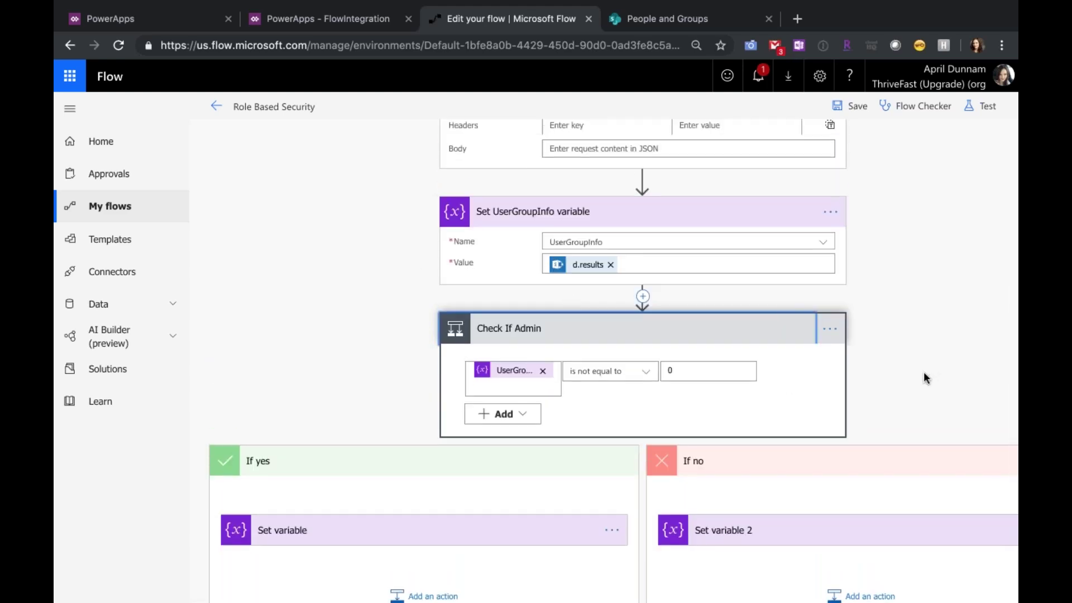
# Expand the Set variable actions in the If yes and If no branches to examine their isAdmin values
pyautogui.scroll(-2, 213, 383)
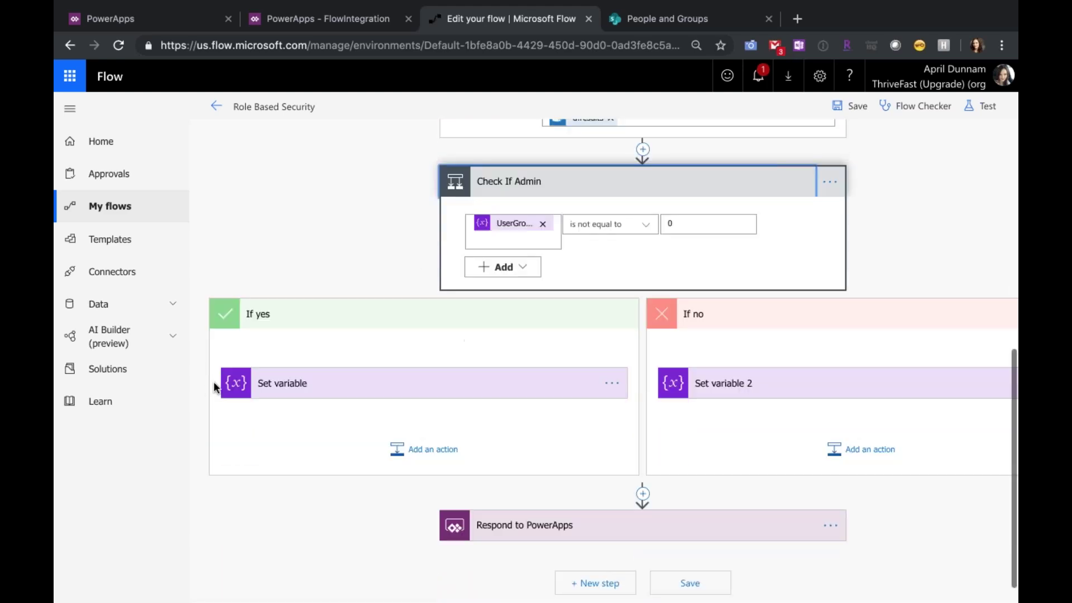
pyautogui.click(434, 385)
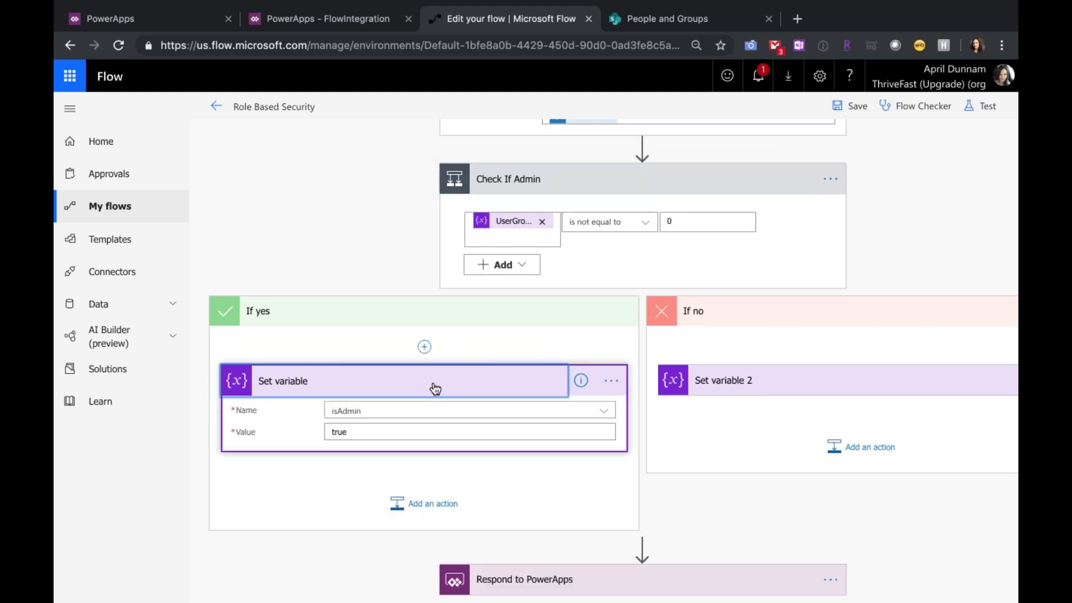
pyautogui.click(809, 384)
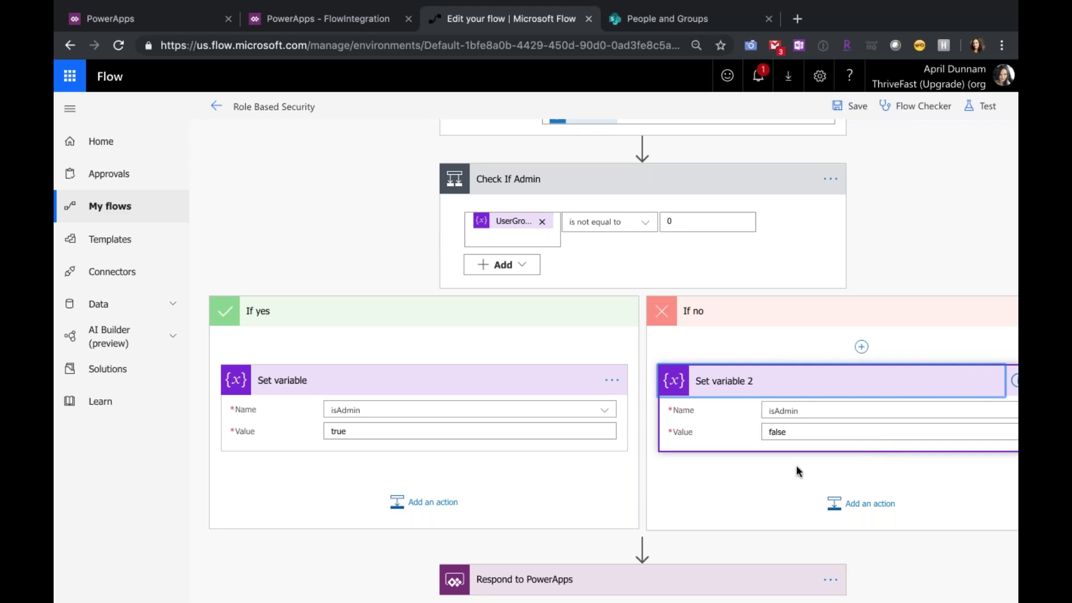
# Expand the Respond to PowerApps action and examine its Admin output
pyautogui.scroll(-1, 795, 473)
pyautogui.click(687, 524)
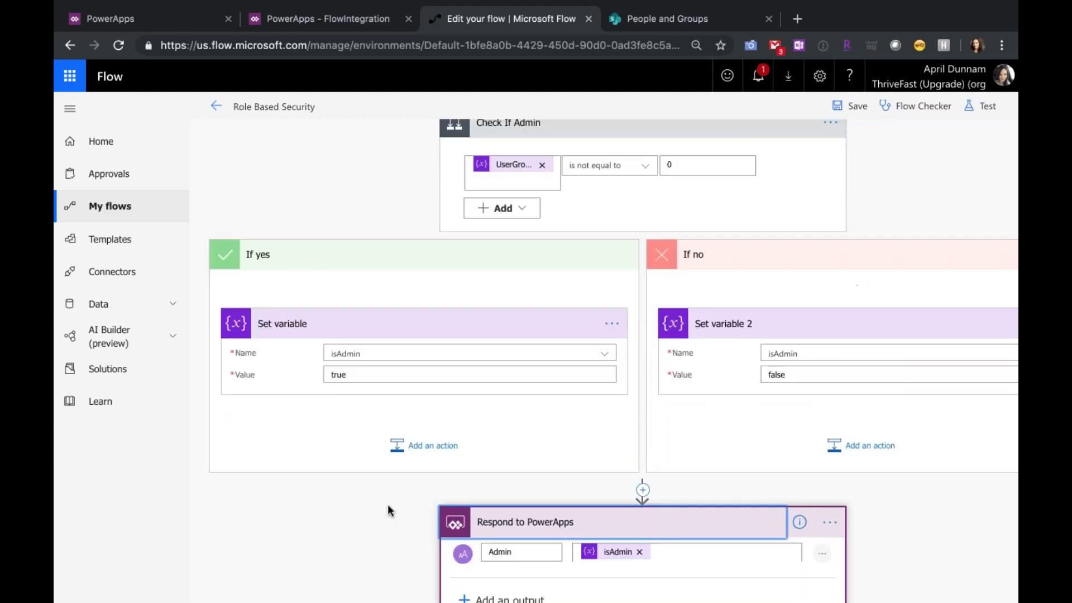
pyautogui.scroll(-2, 388, 513)
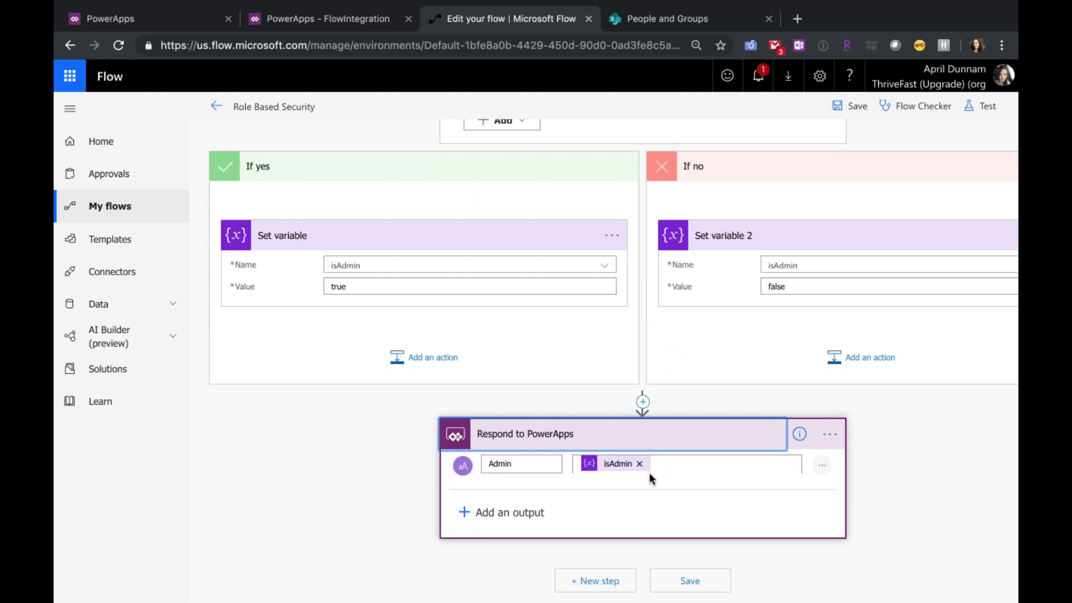
# Switch to PowerApps and open the FlowIntegration app for editing in the studio
pyautogui.click(294, 21)
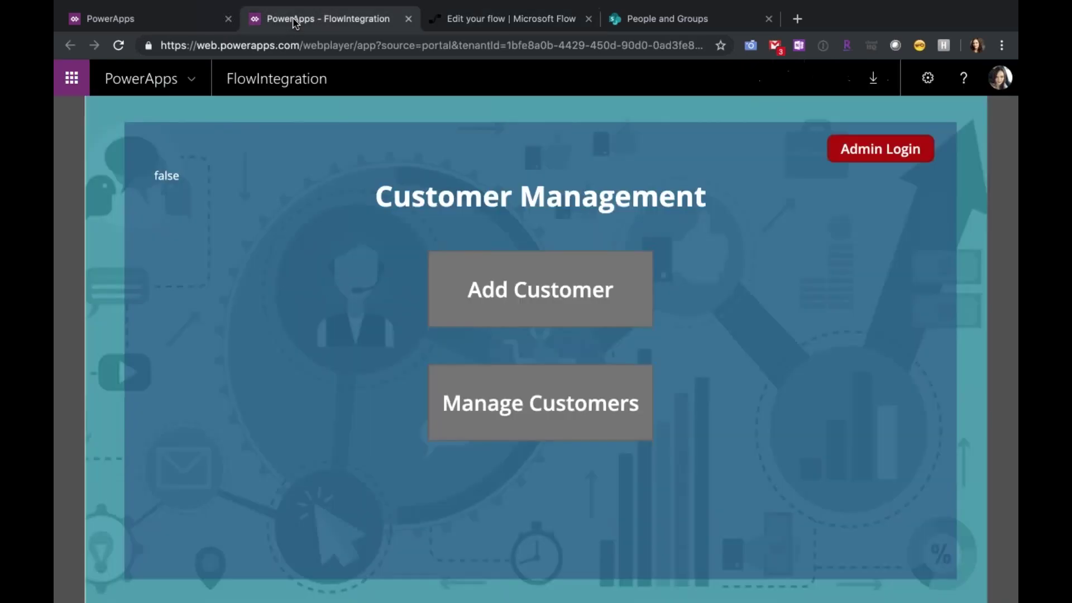
pyautogui.click(169, 22)
pyautogui.click(606, 324)
pyautogui.click(649, 348)
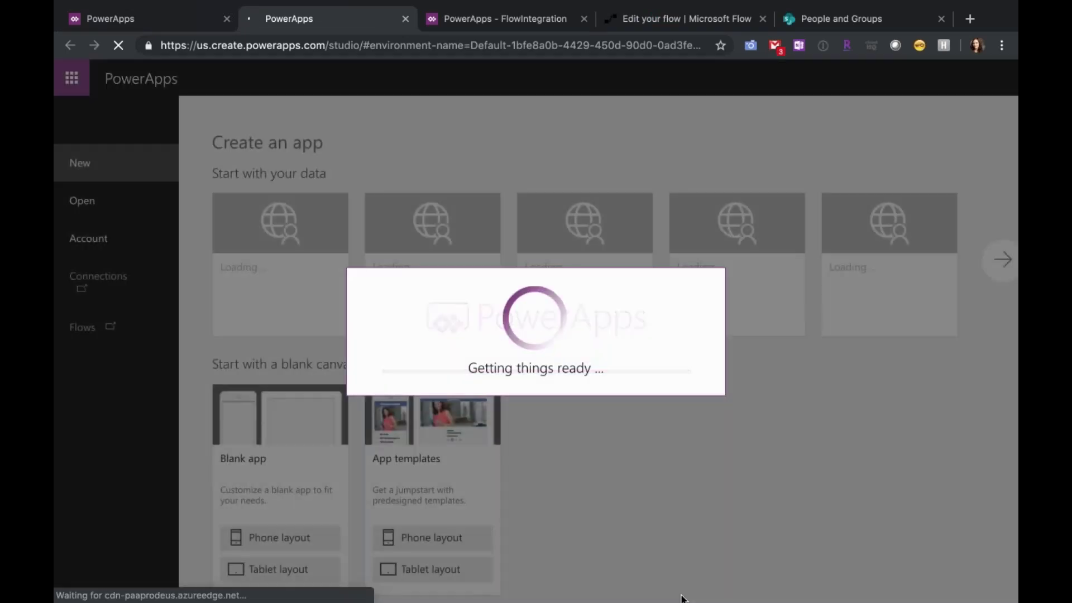
pyautogui.moveTo(957, 575)
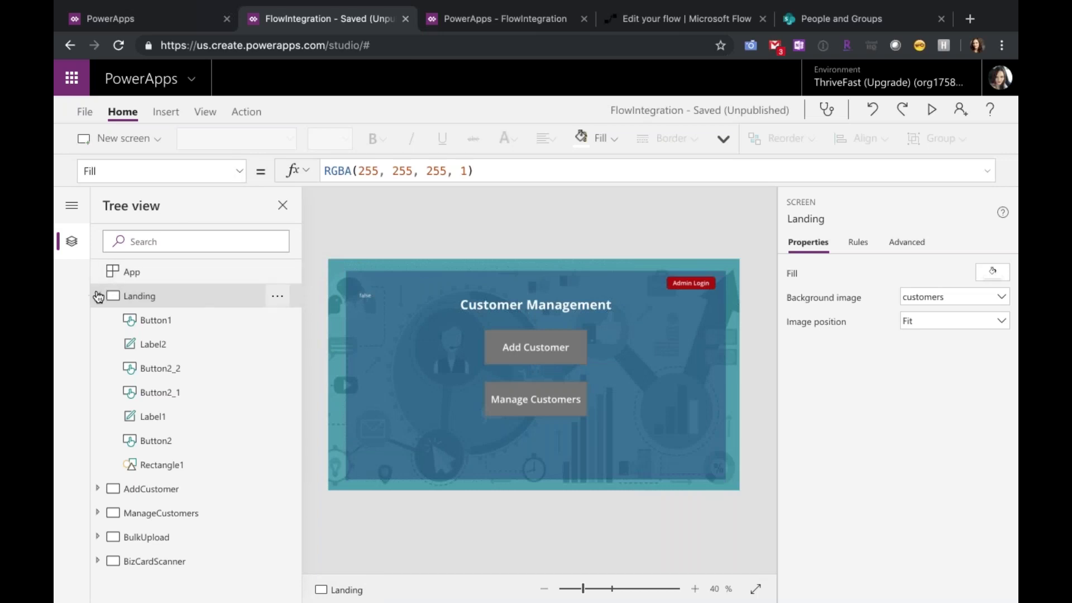
# Look through the app's screens and examine the OnSelect formula of the Landing screen's Admin Login button
pyautogui.click(98, 296)
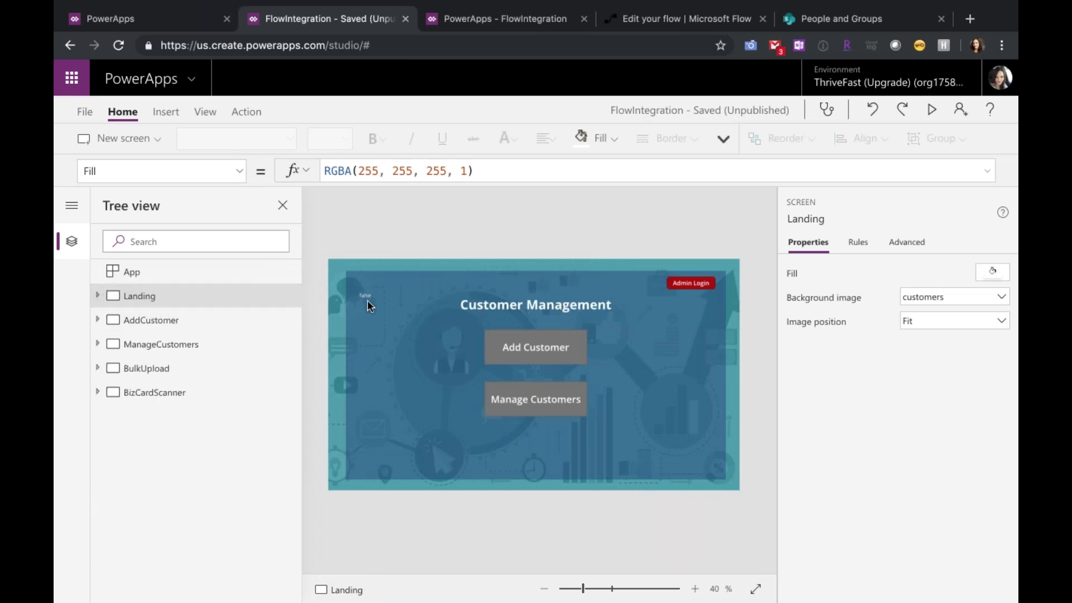
pyautogui.click(153, 325)
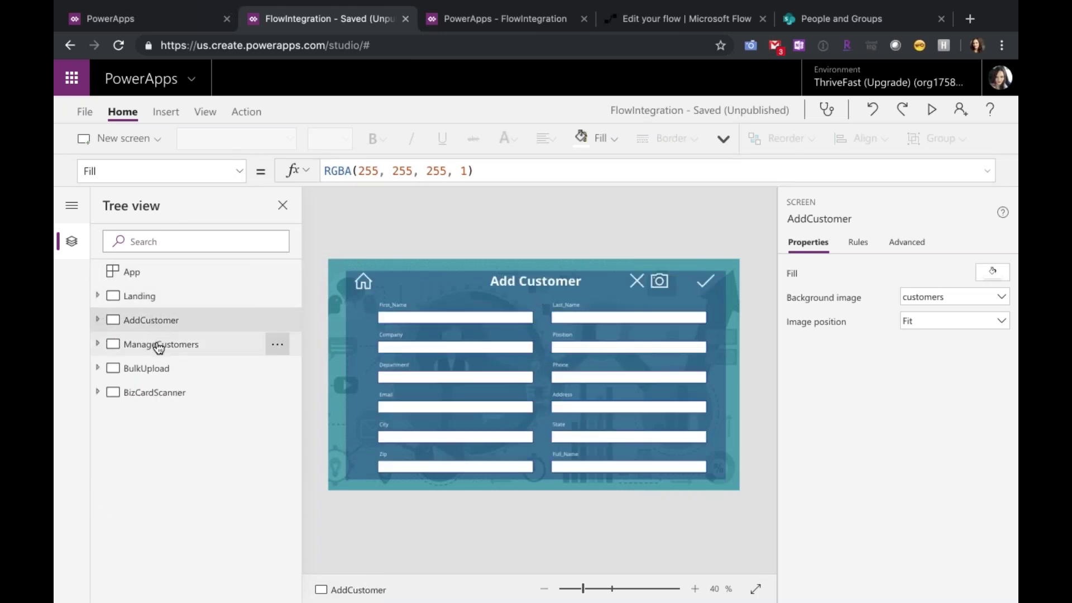
pyautogui.click(134, 300)
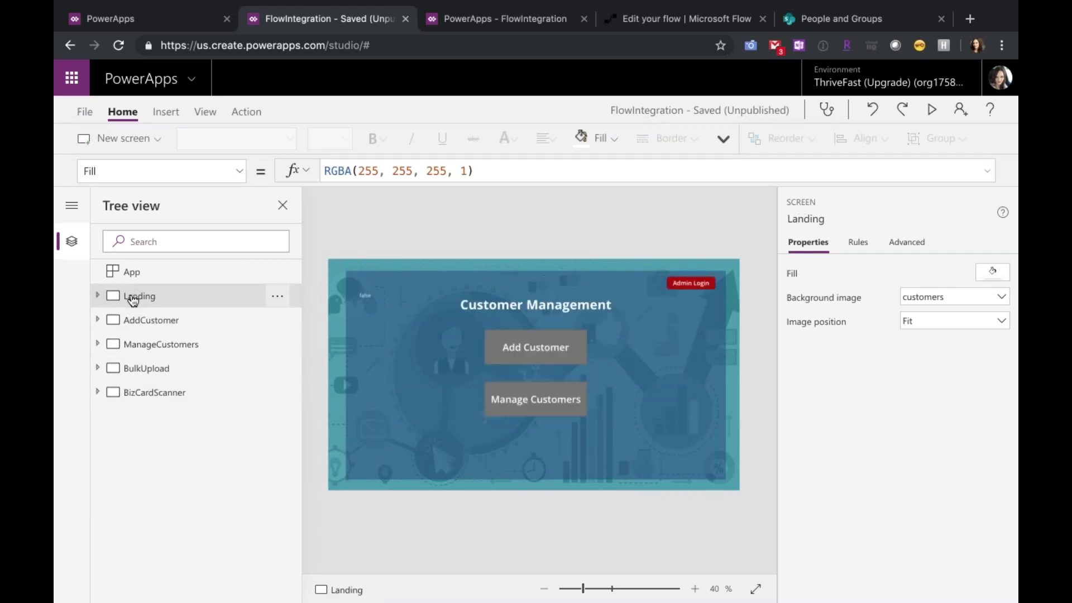
pyautogui.click(692, 290)
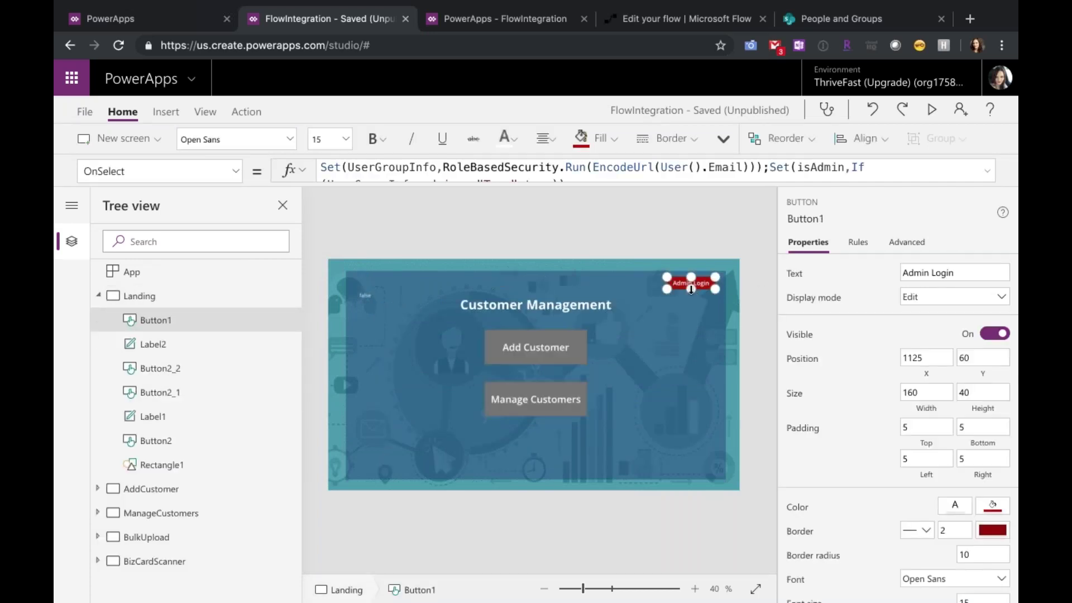
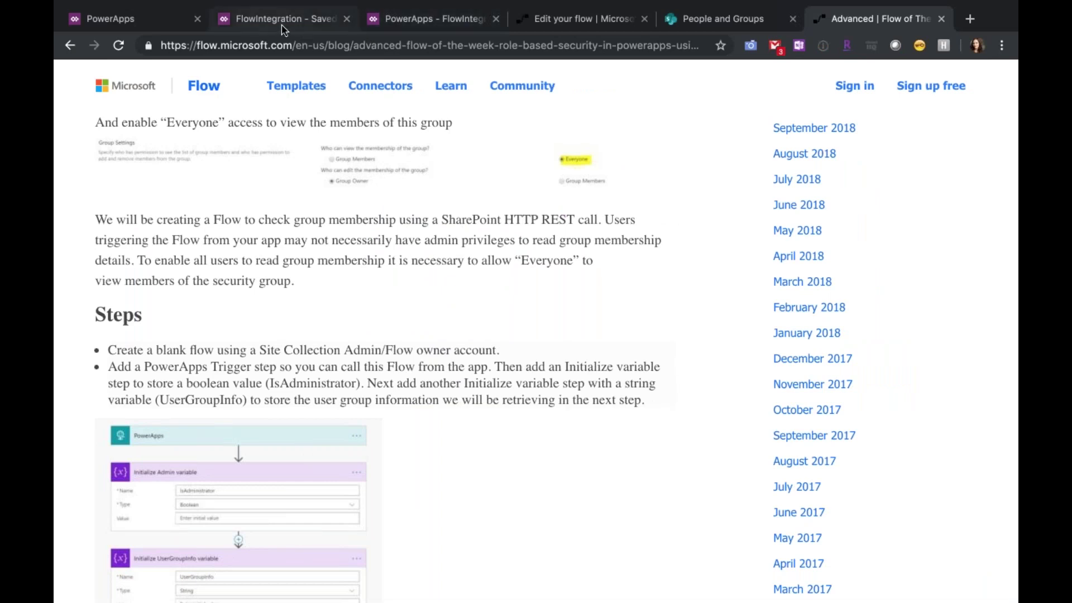
# Switch to the running FlowIntegration app, view its blank Add Customer form, and return to the home screen
pyautogui.click(419, 27)
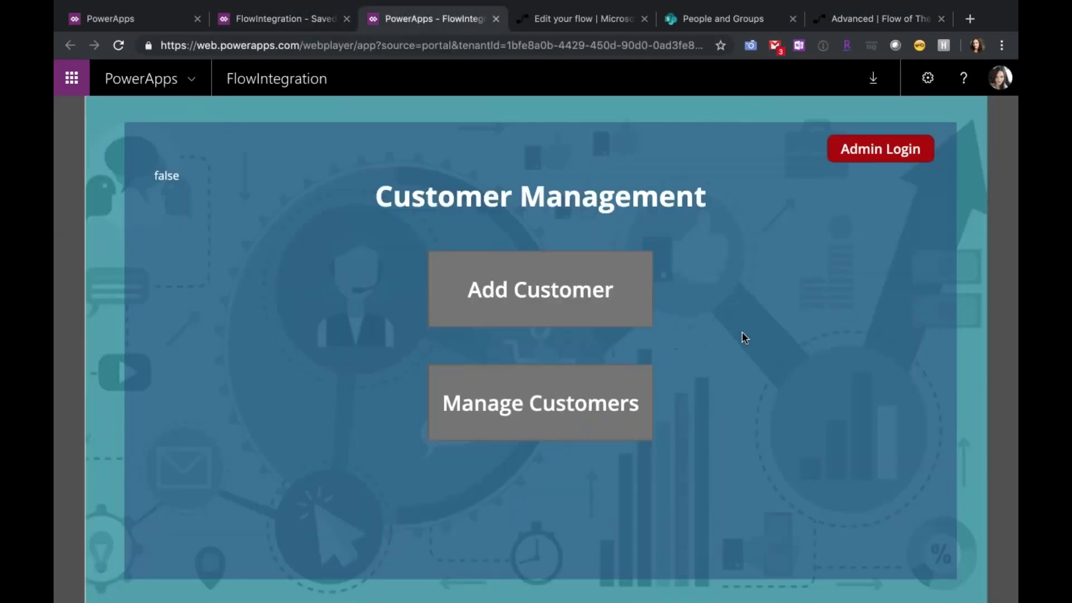
pyautogui.click(535, 287)
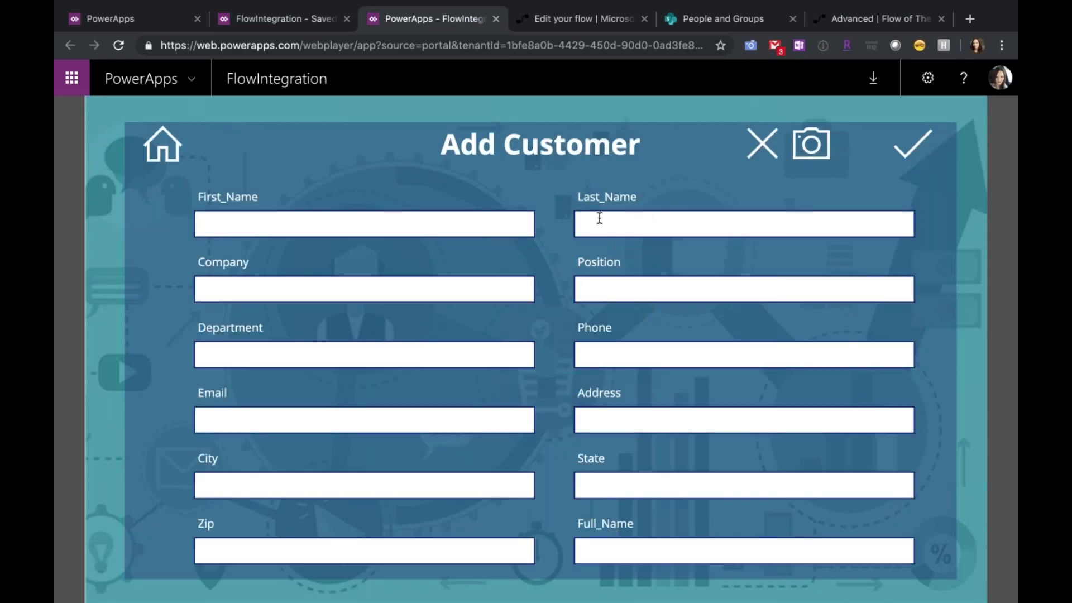
pyautogui.click(162, 146)
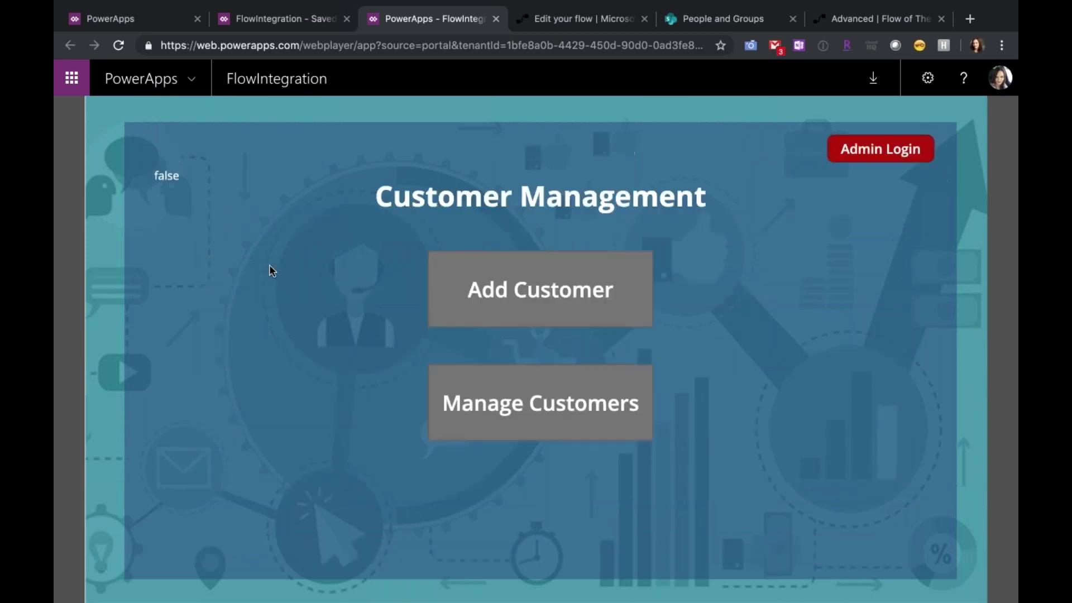
# Open the listed customer's record from Manage Customers, examine its form and icons, and return to the home screen
pyautogui.click(489, 400)
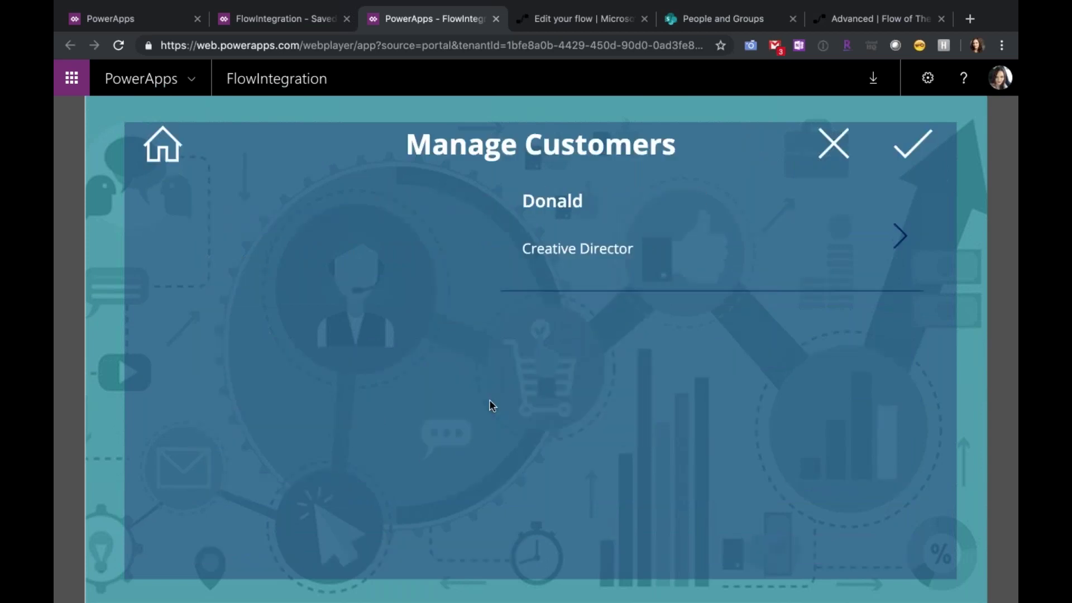
pyautogui.click(902, 240)
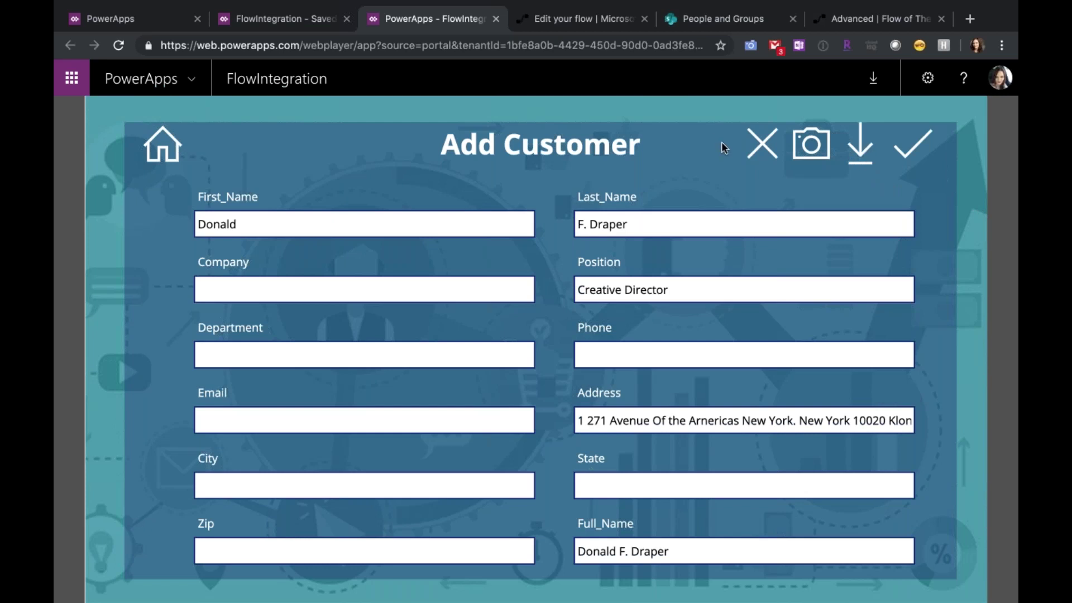
pyautogui.click(171, 154)
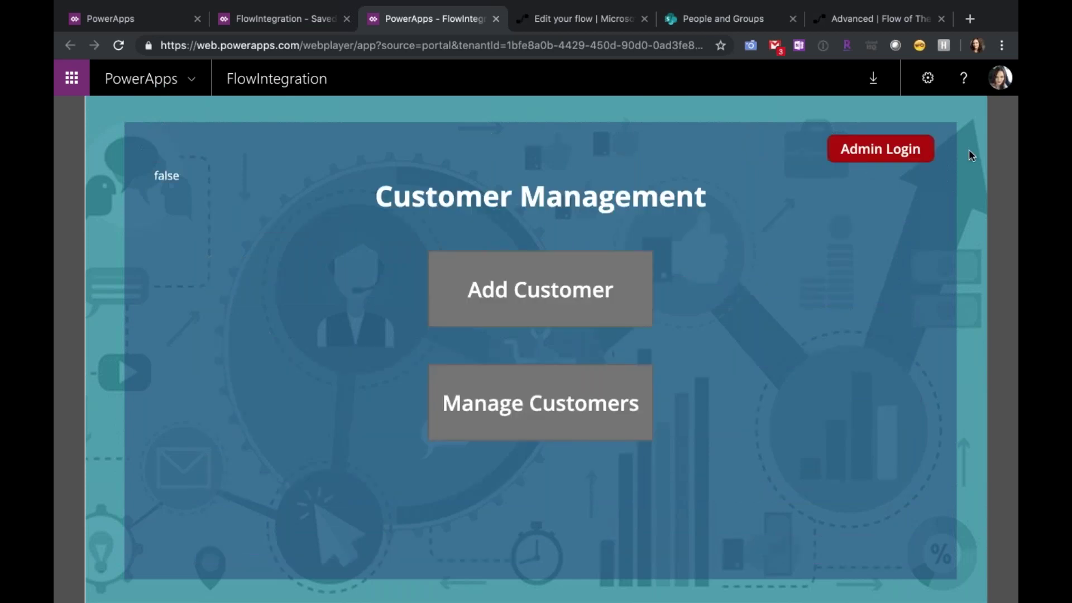
# Return to the app in the studio and inspect Form1 and HtmlText1 on the AddCustomer screen
pyautogui.click(267, 20)
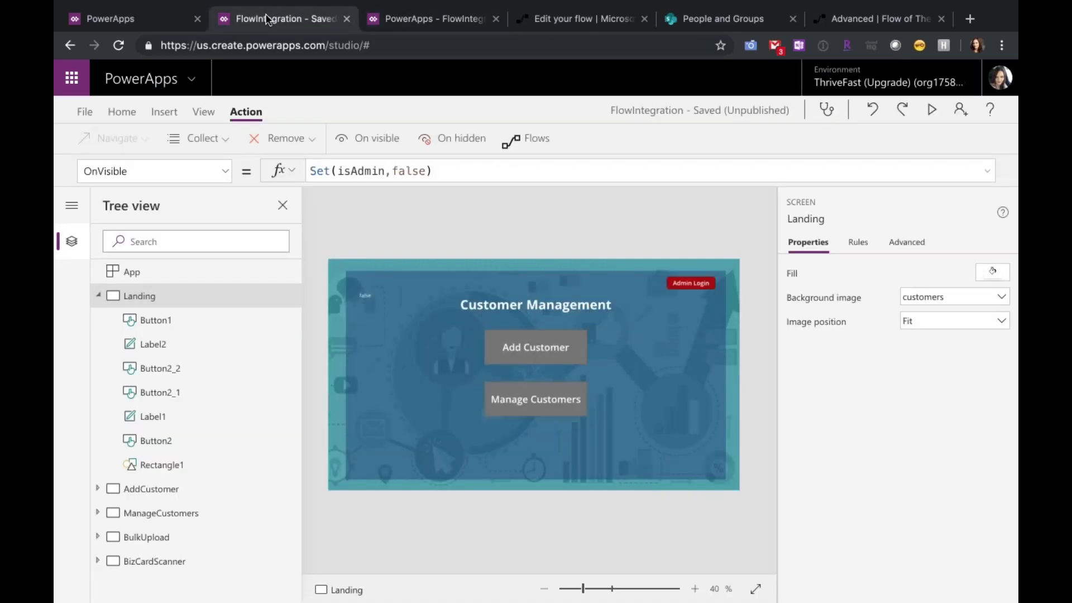
pyautogui.click(162, 496)
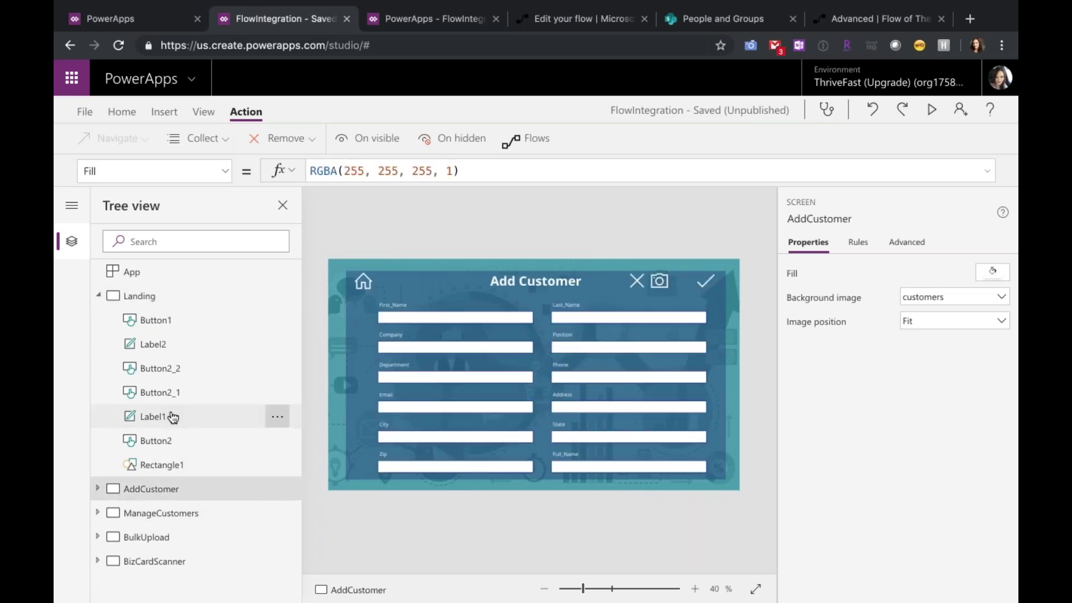
pyautogui.click(100, 486)
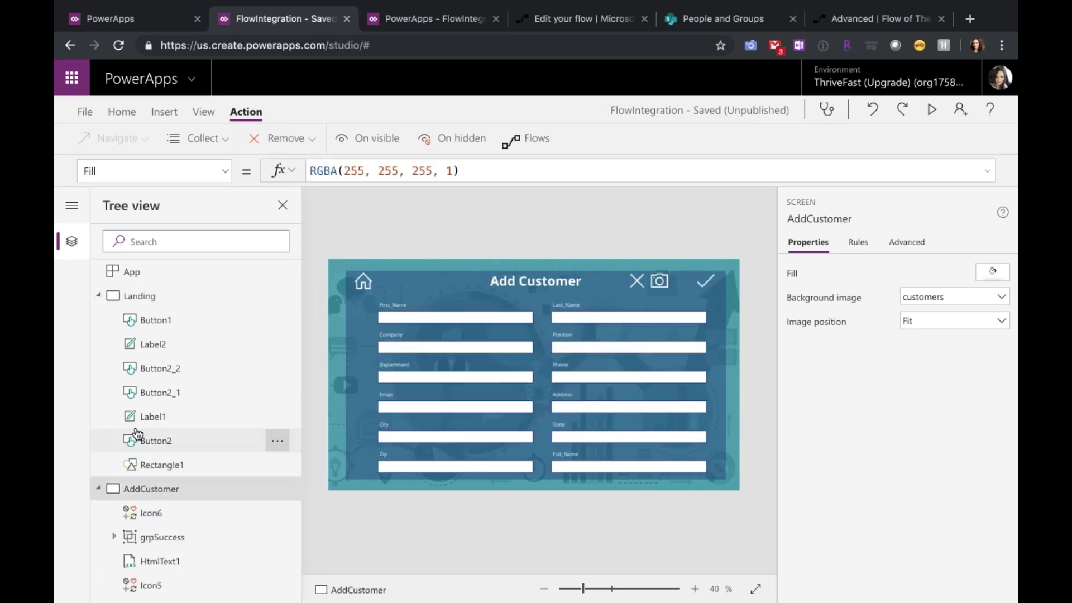
pyautogui.scroll(-4, 139, 439)
pyautogui.click(162, 394)
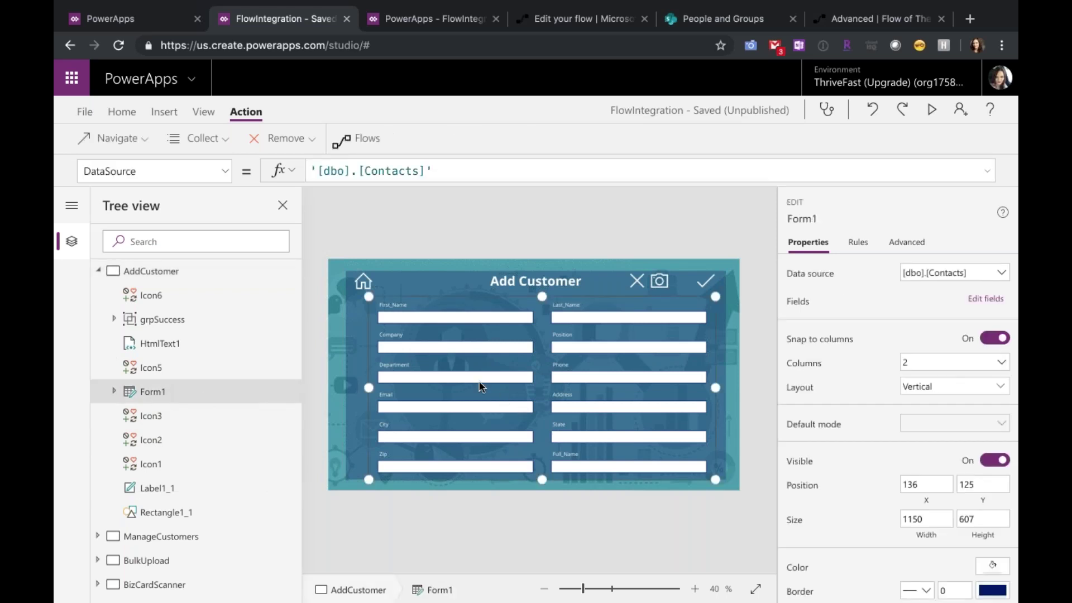
pyautogui.click(180, 346)
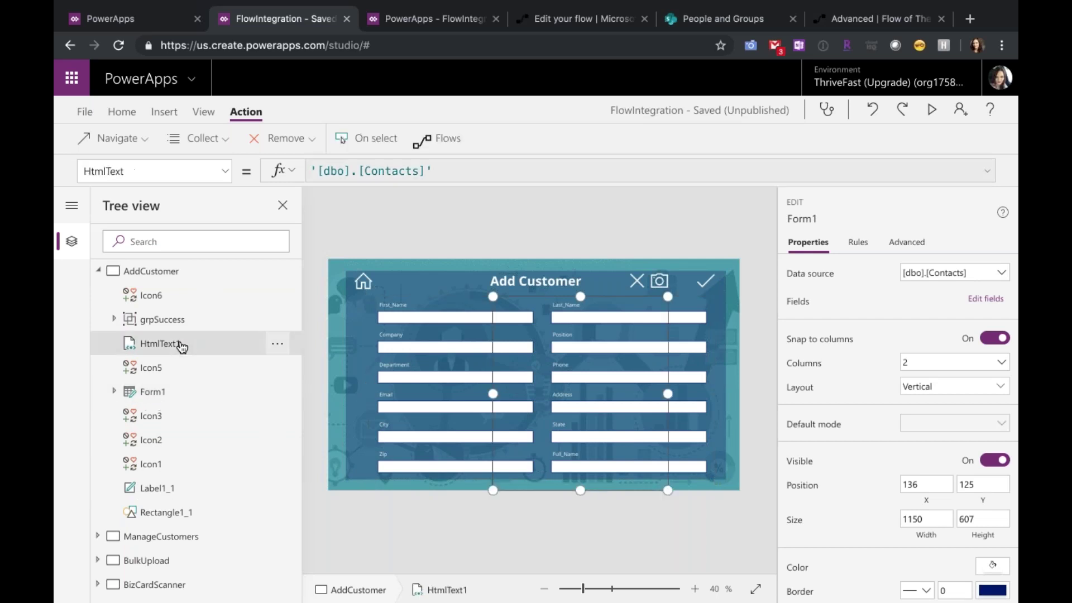
# Look up the HTML text control among the insertable controls, and examine HtmlText1's HtmlText formula
pyautogui.click(175, 110)
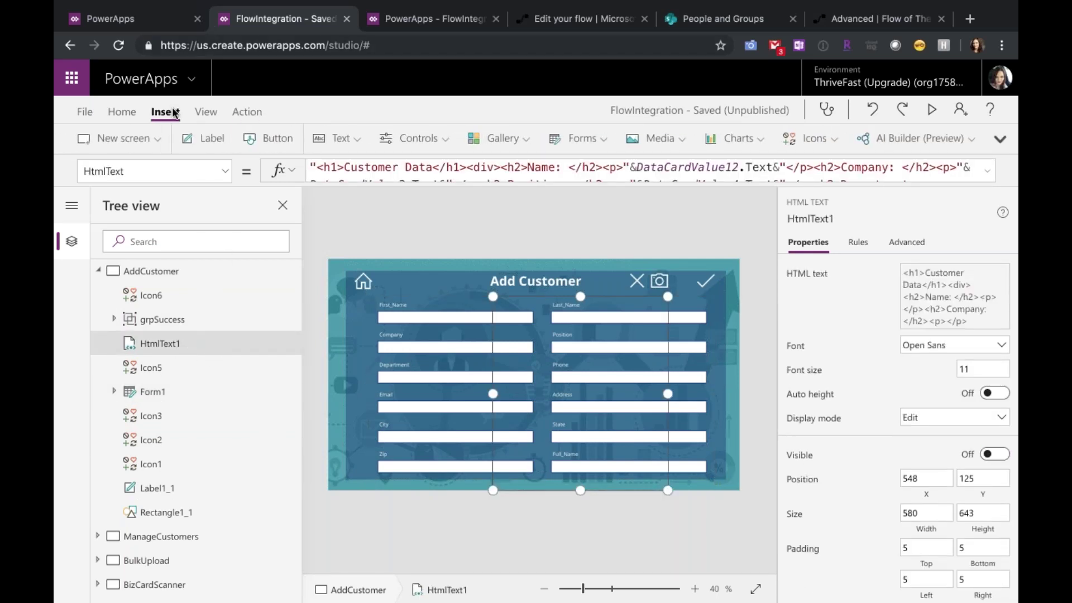
pyautogui.click(425, 143)
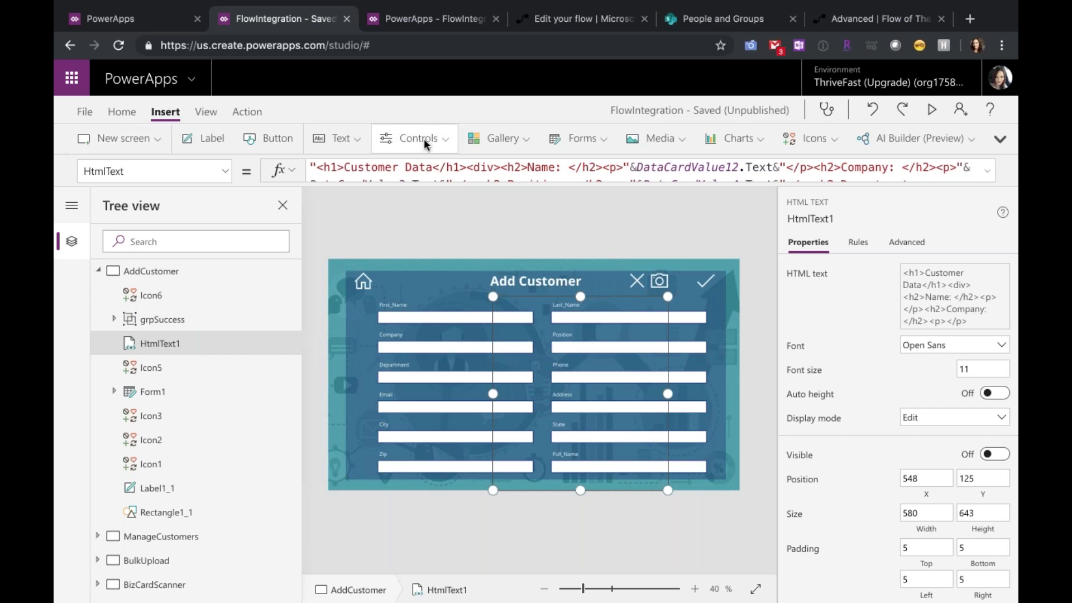
pyautogui.scroll(-3, 447, 339)
pyautogui.scroll(3, 448, 335)
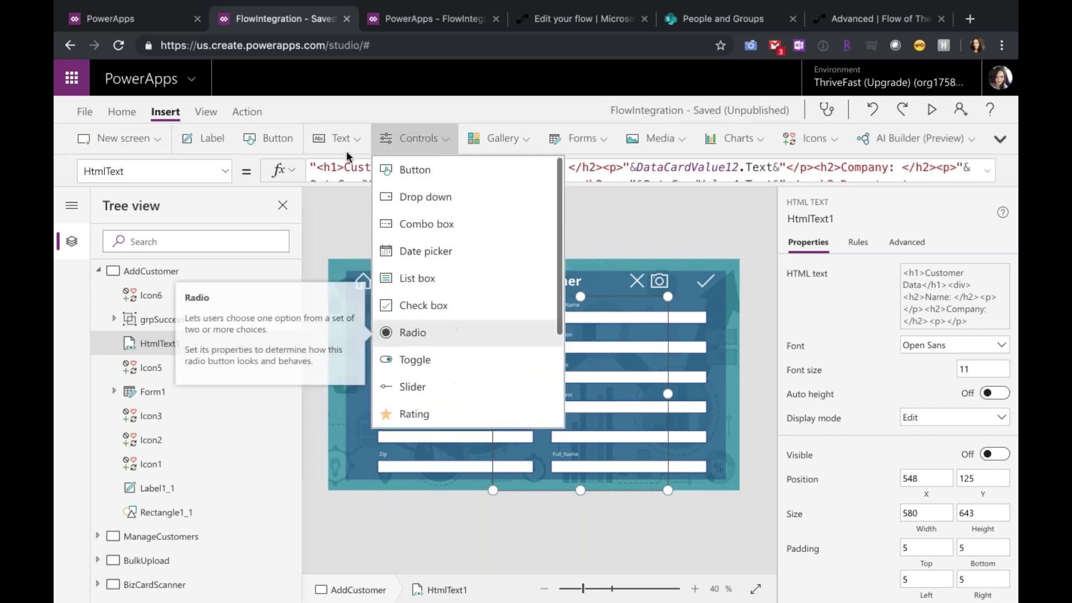
pyautogui.click(356, 143)
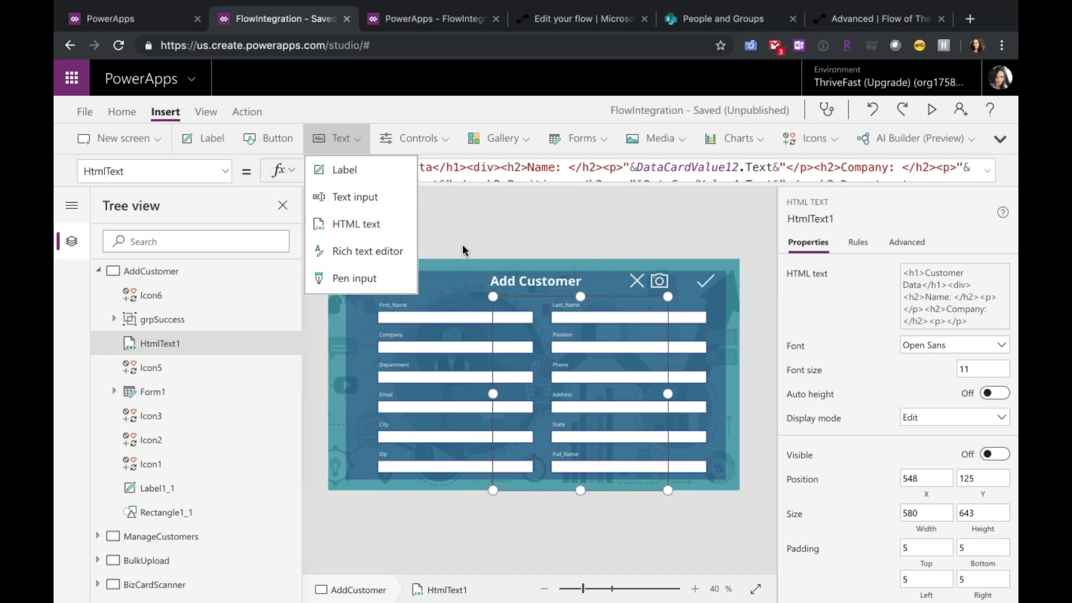
pyautogui.hscroll(10, 591, 172)
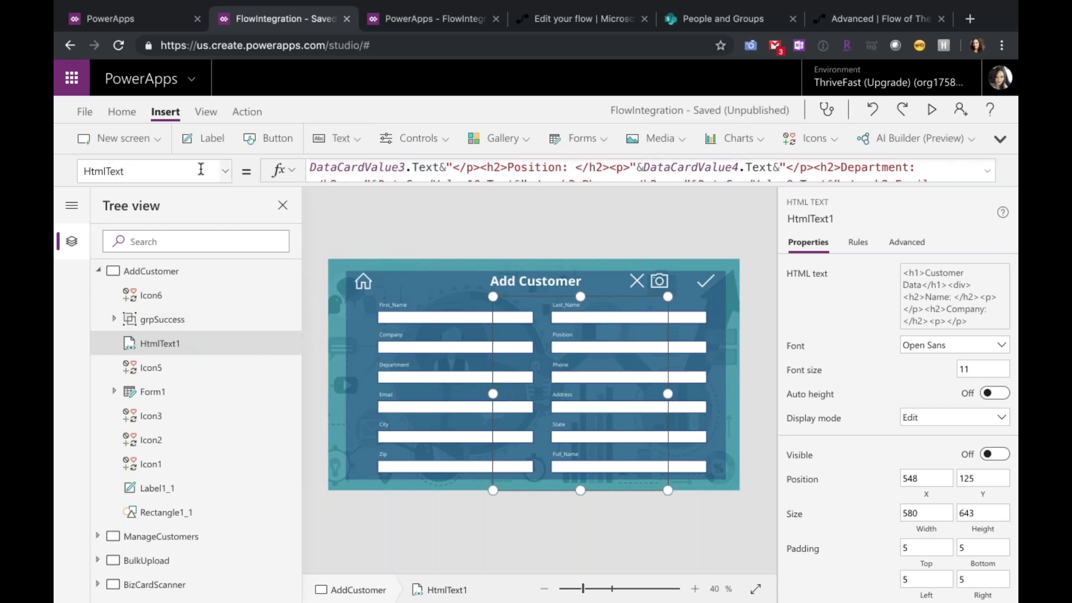
# Enlarge the formula area for HtmlText1 and examine the Name heading and its DataCardValue12 reference
pyautogui.click(987, 171)
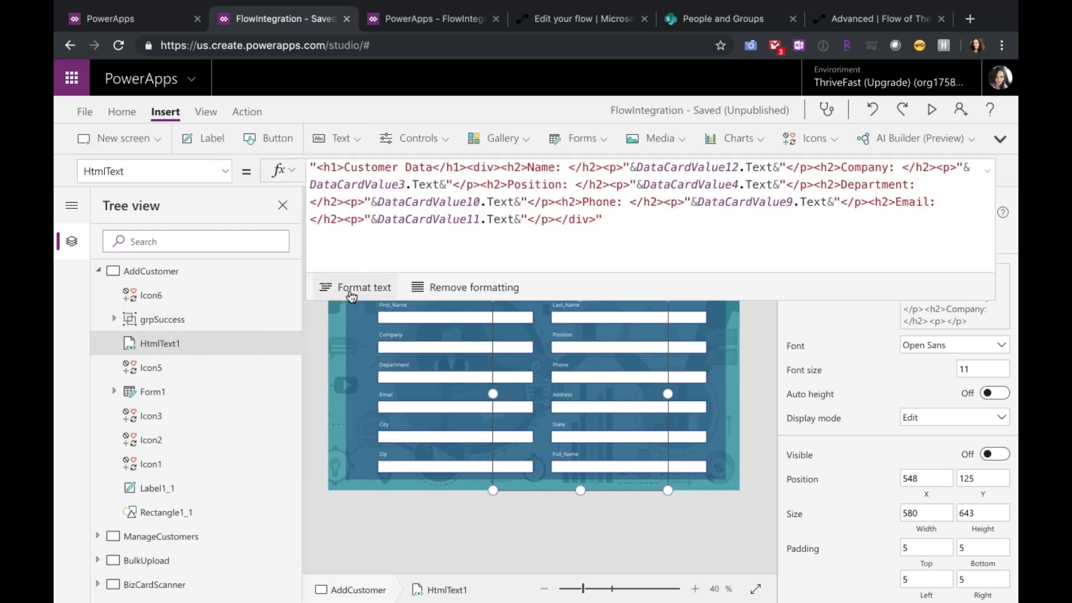
pyautogui.moveTo(633, 320); pyautogui.dragTo(658, 567)
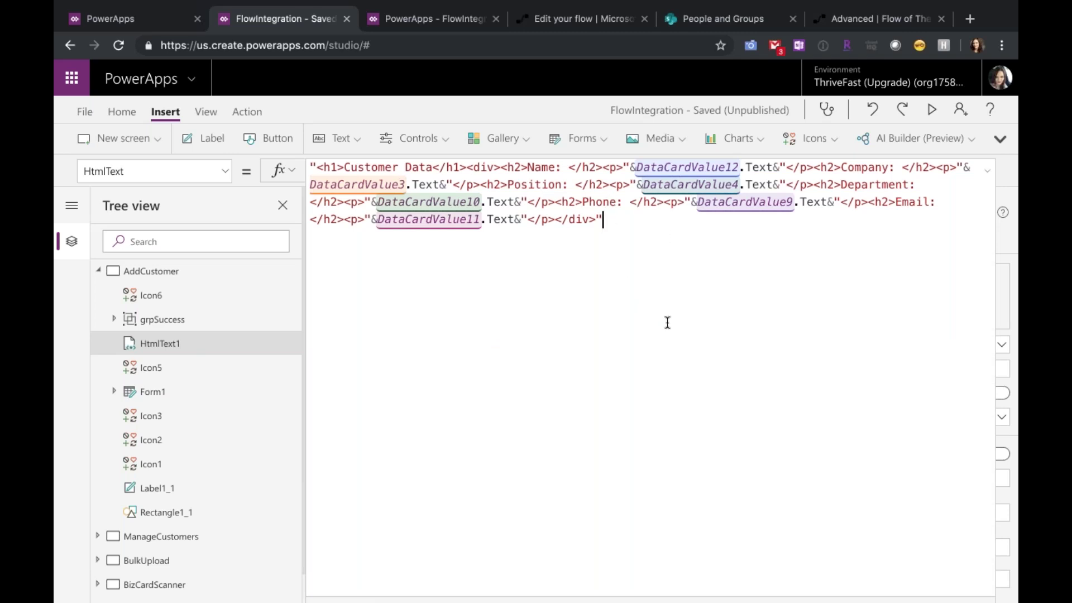
pyautogui.doubleClick(554, 167)
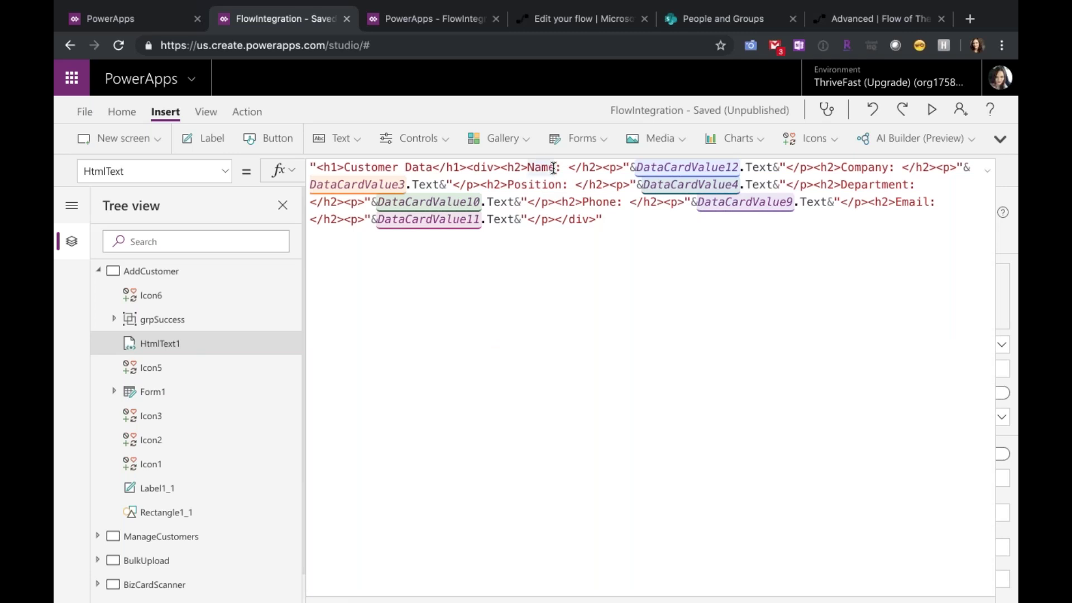
pyautogui.click(710, 167)
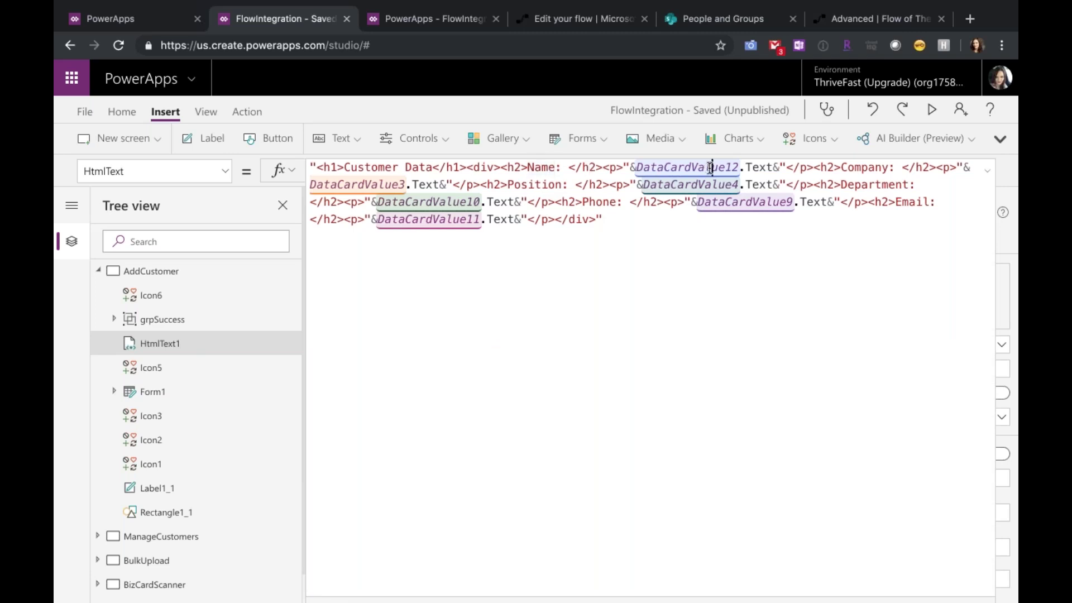
# Locate DataCardValue12 inside Form1's Full_Name_DataCard1, compare it with the HtmlText formula, and shrink the formula area again
pyautogui.click(114, 393)
pyautogui.scroll(-3, 168, 357)
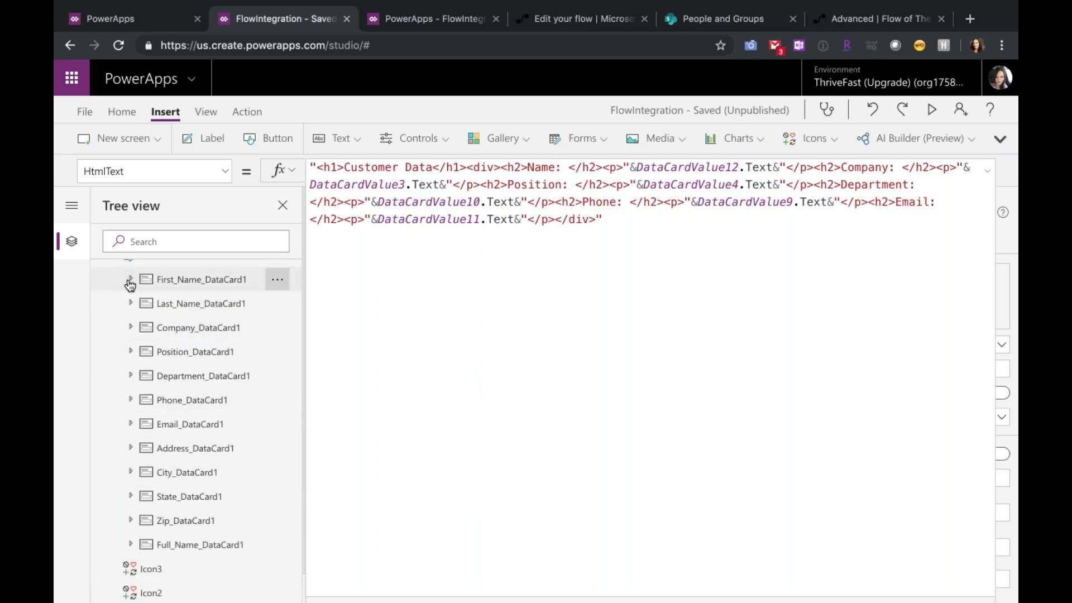
pyautogui.click(131, 545)
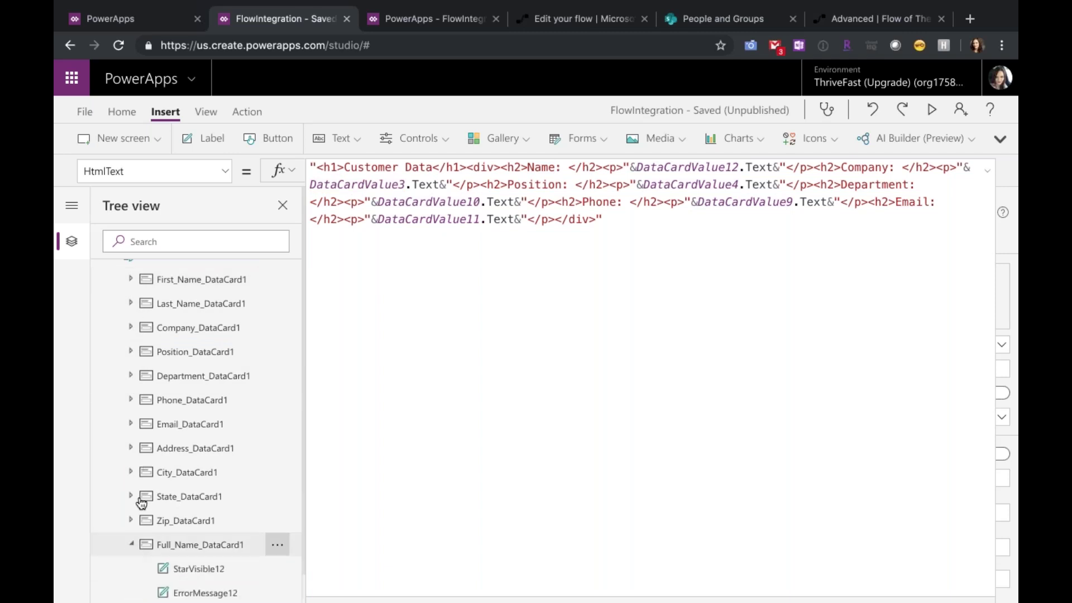
pyautogui.scroll(-4, 133, 519)
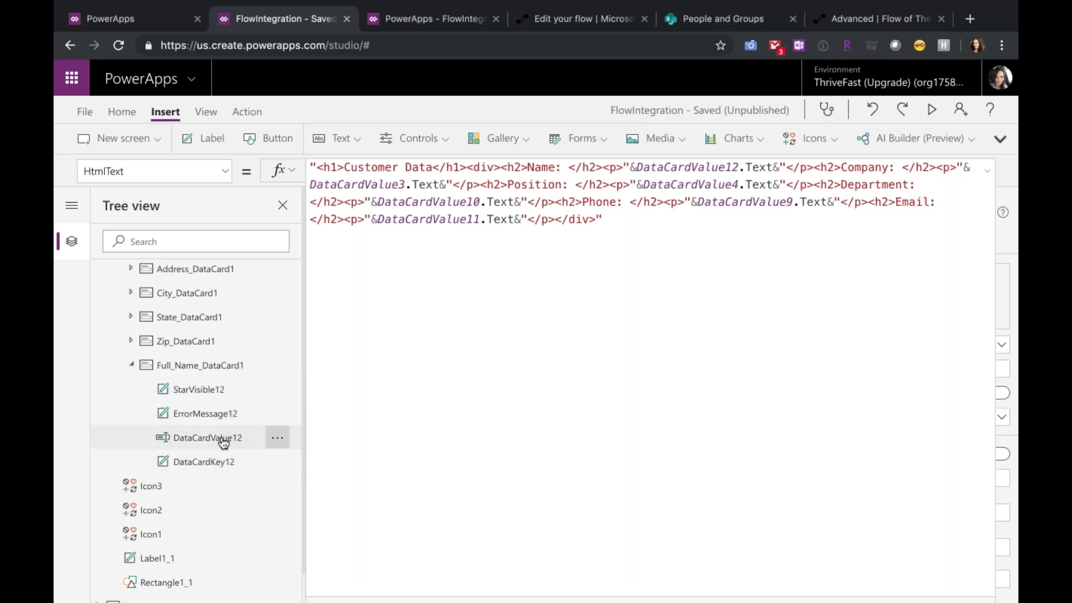
pyautogui.scroll(-1, 224, 438)
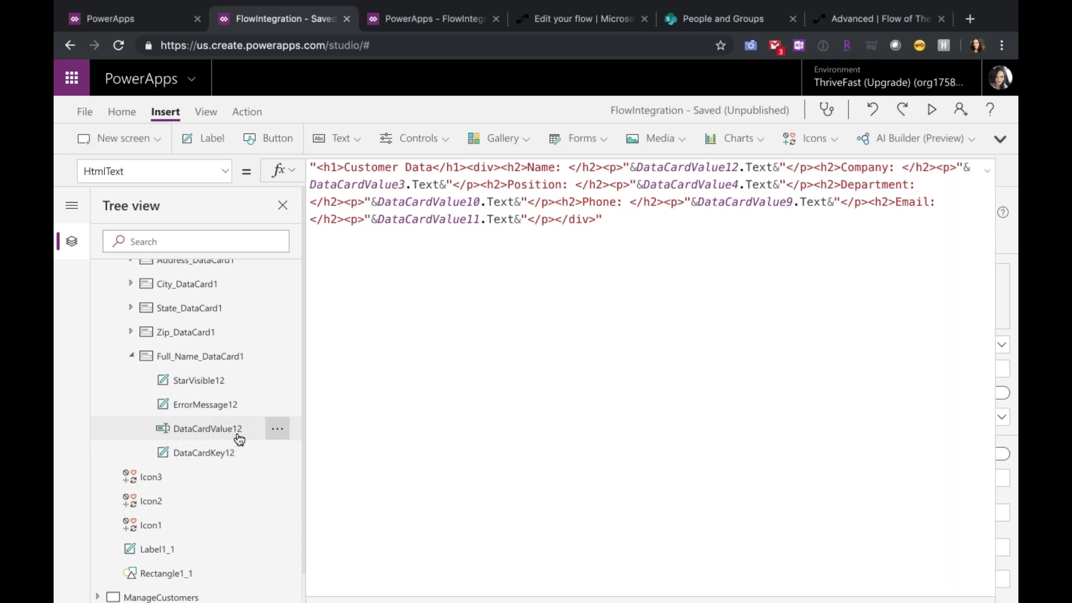
pyautogui.scroll(-1, 238, 440)
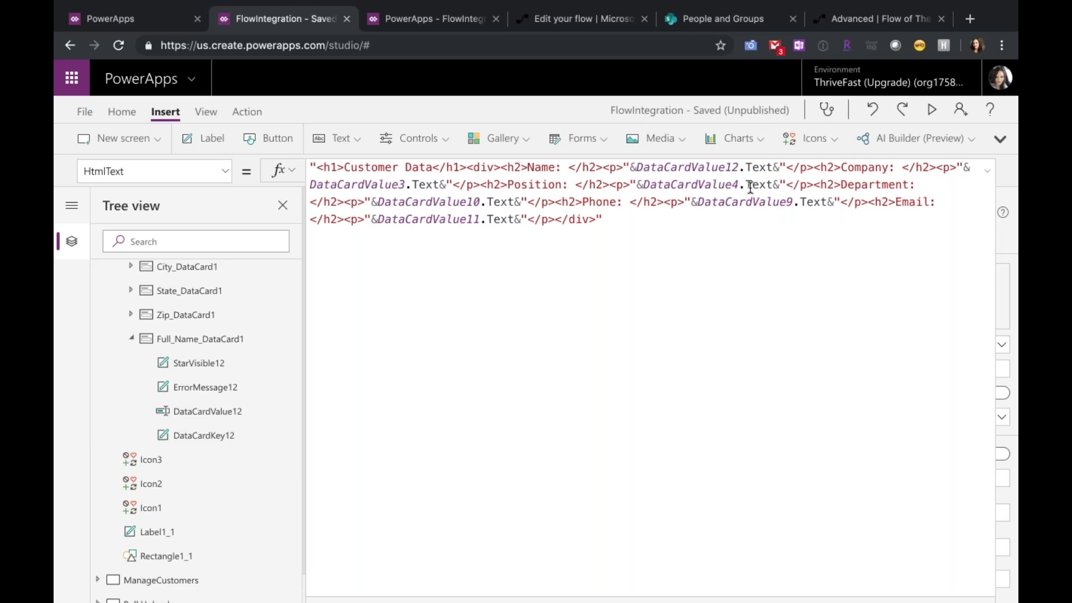
pyautogui.click(700, 230)
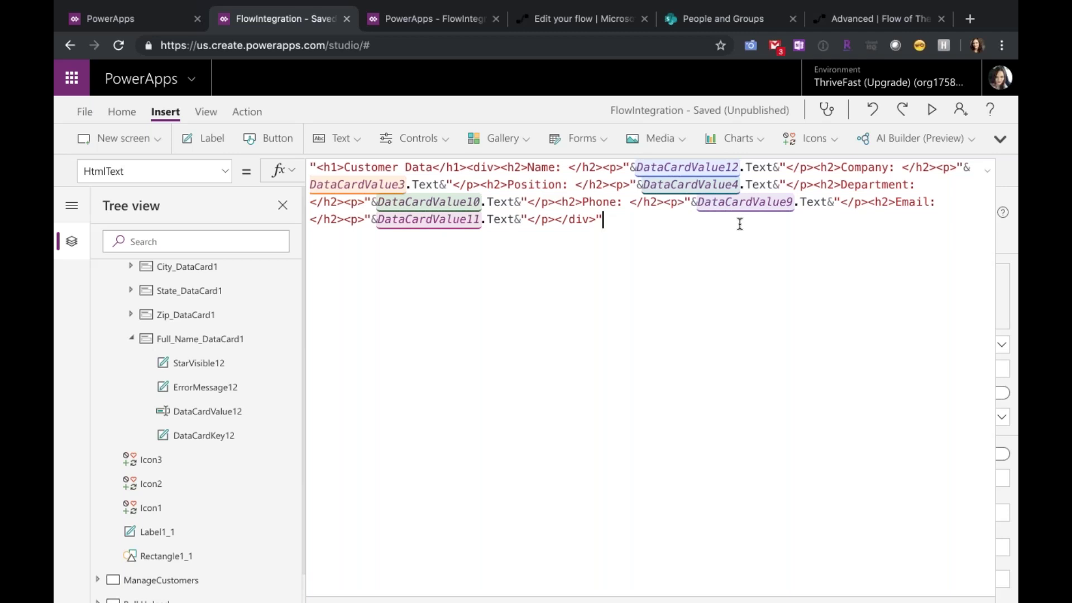
pyautogui.click(989, 176)
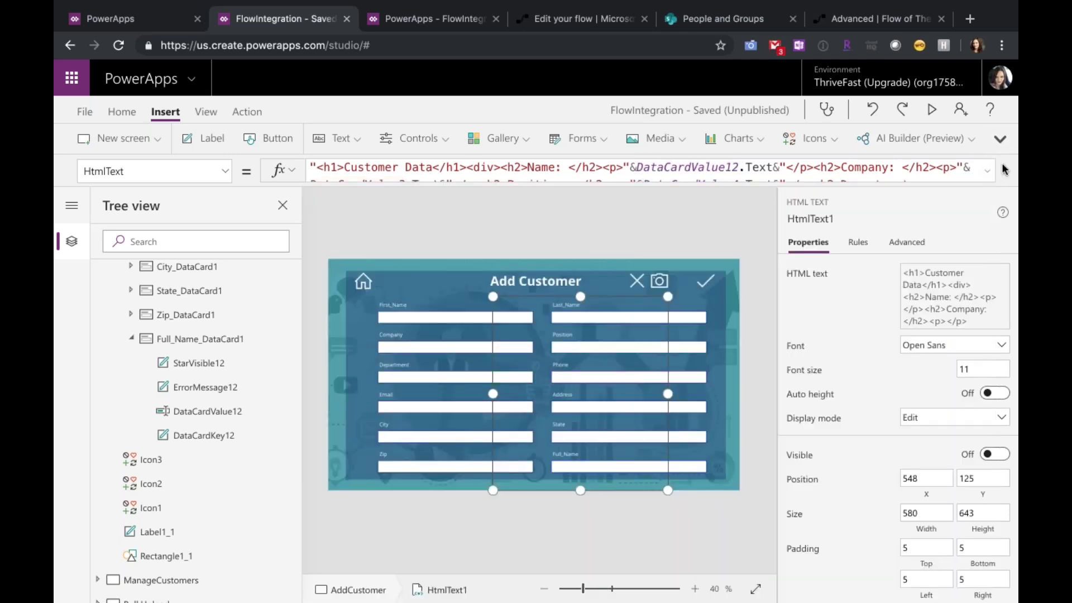
# Collapse Form1 in the control tree and inspect the OnSelect formulas of Icon2, Icon1 and Icon3 on the AddCustomer screen
pyautogui.click(642, 223)
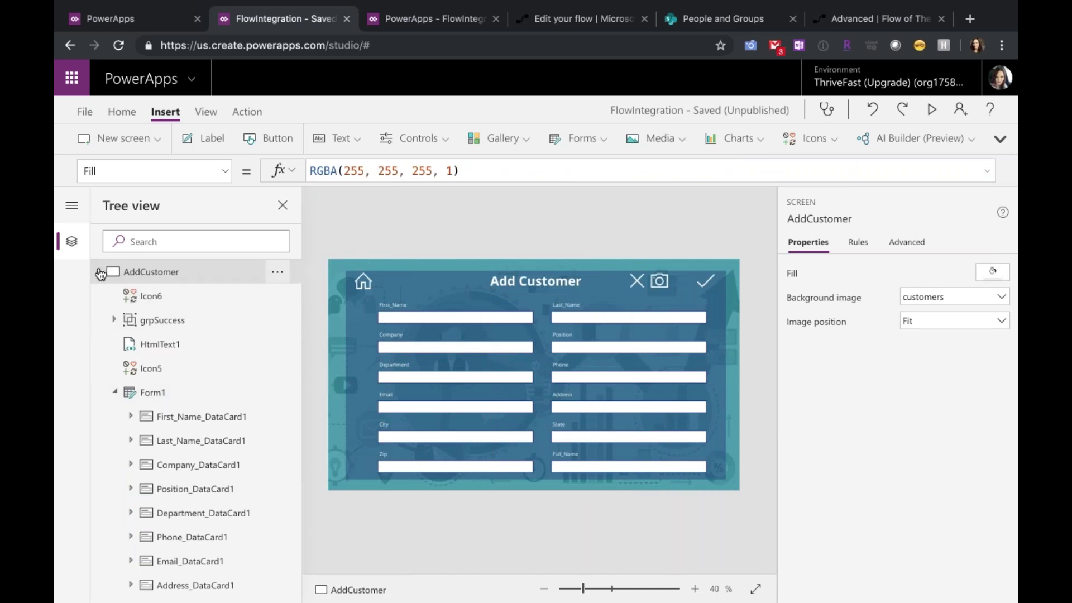
pyautogui.click(114, 392)
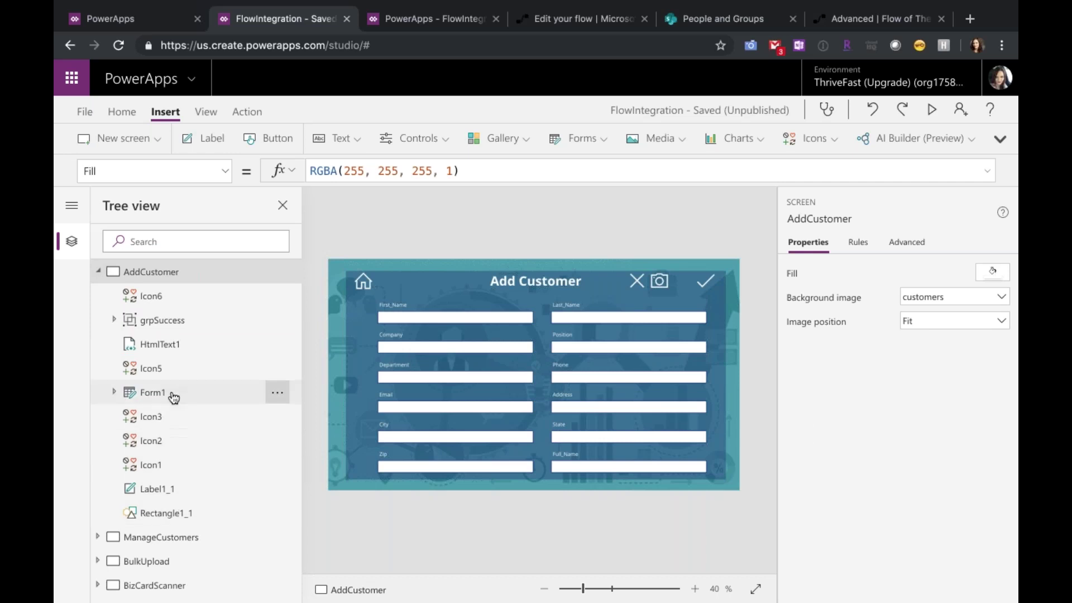
pyautogui.click(162, 442)
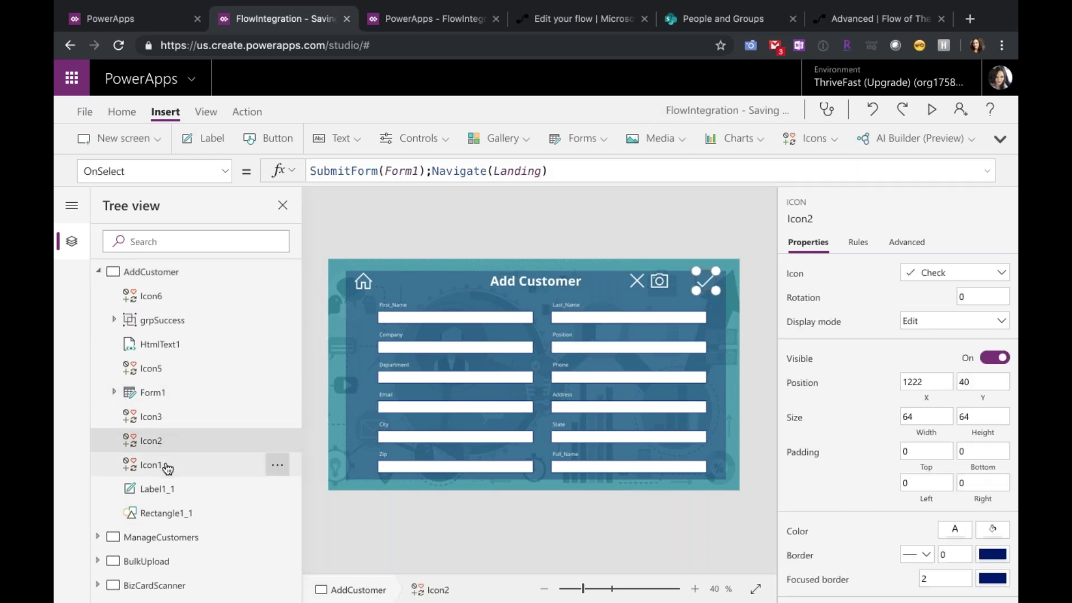
pyautogui.click(165, 466)
pyautogui.click(159, 418)
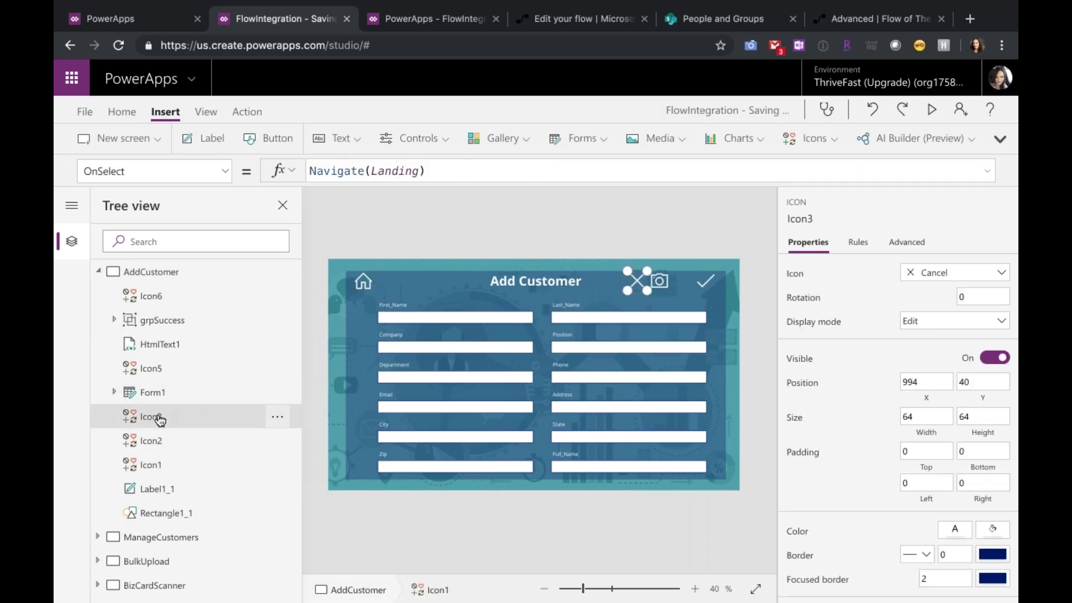
# Preview the app from the Landing screen, load the existing customer's record from Manage Customers, and return to the editor
pyautogui.scroll(4, 142, 313)
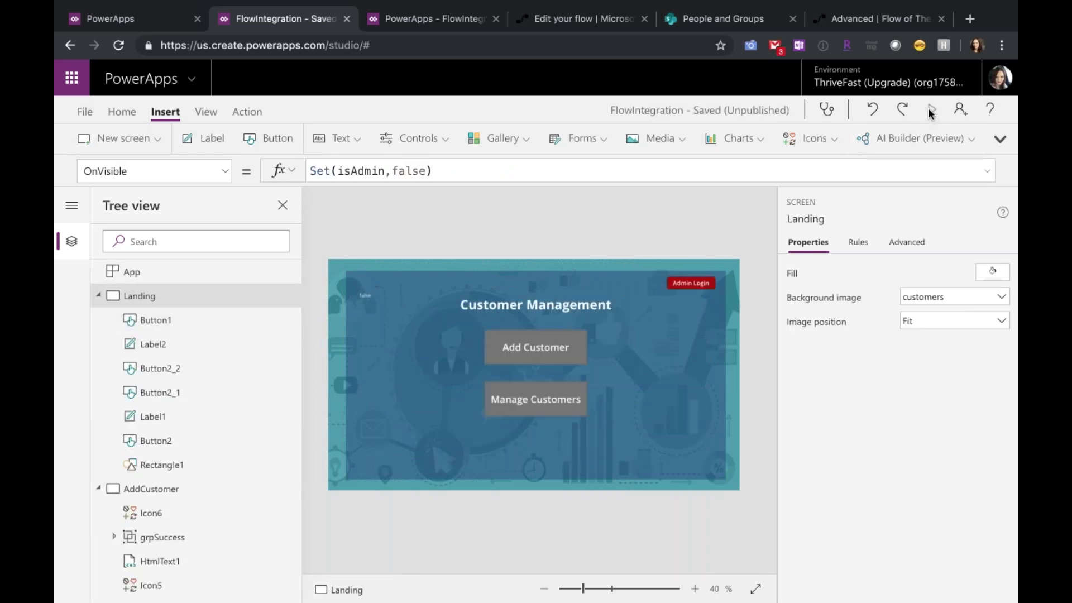
pyautogui.click(931, 113)
pyautogui.click(581, 410)
pyautogui.click(921, 216)
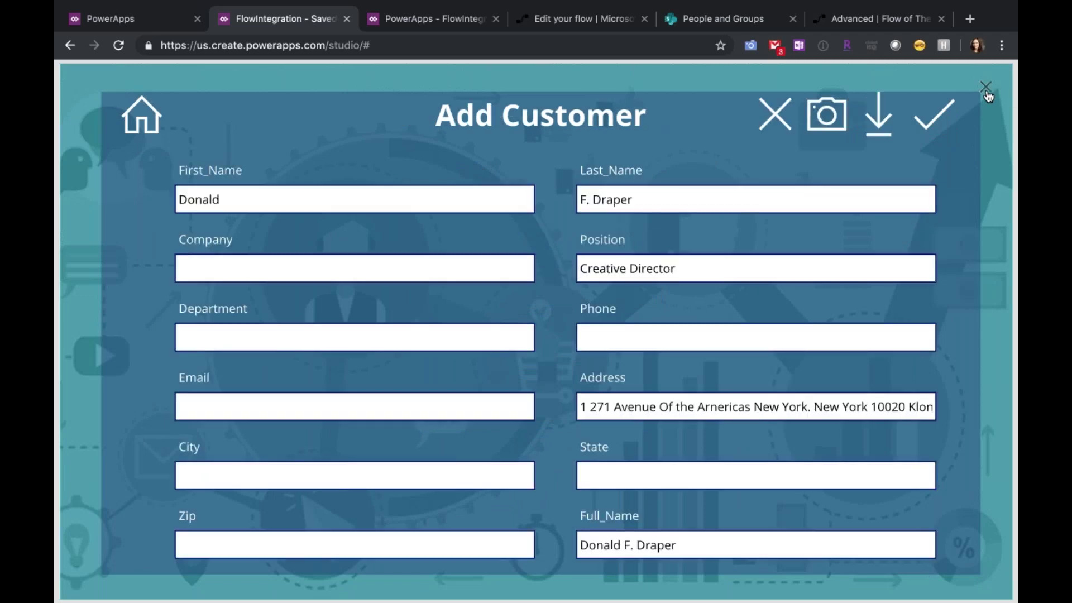
pyautogui.click(987, 92)
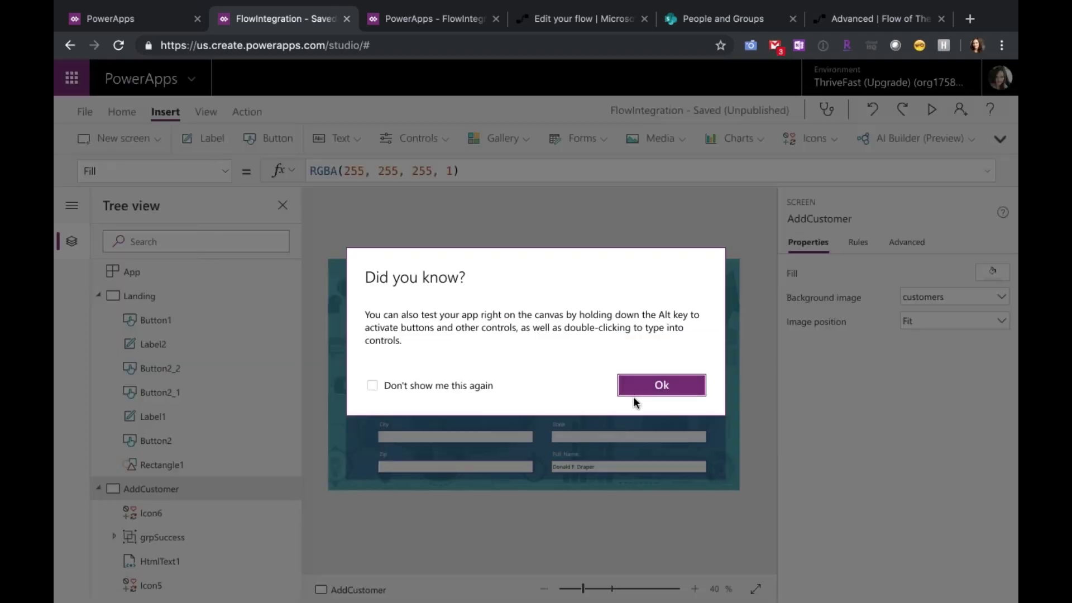
pyautogui.click(677, 386)
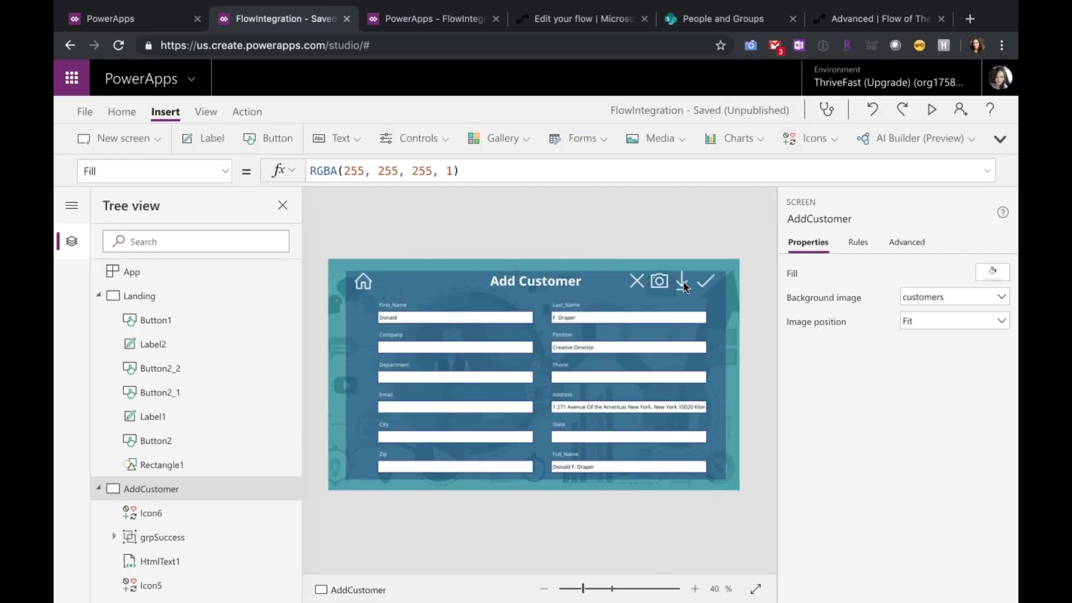
# Examine the download icon's OnSelect formula, including the fileLink variable, the HTMLtoPDF.Run call and its filelink output
pyautogui.click(682, 280)
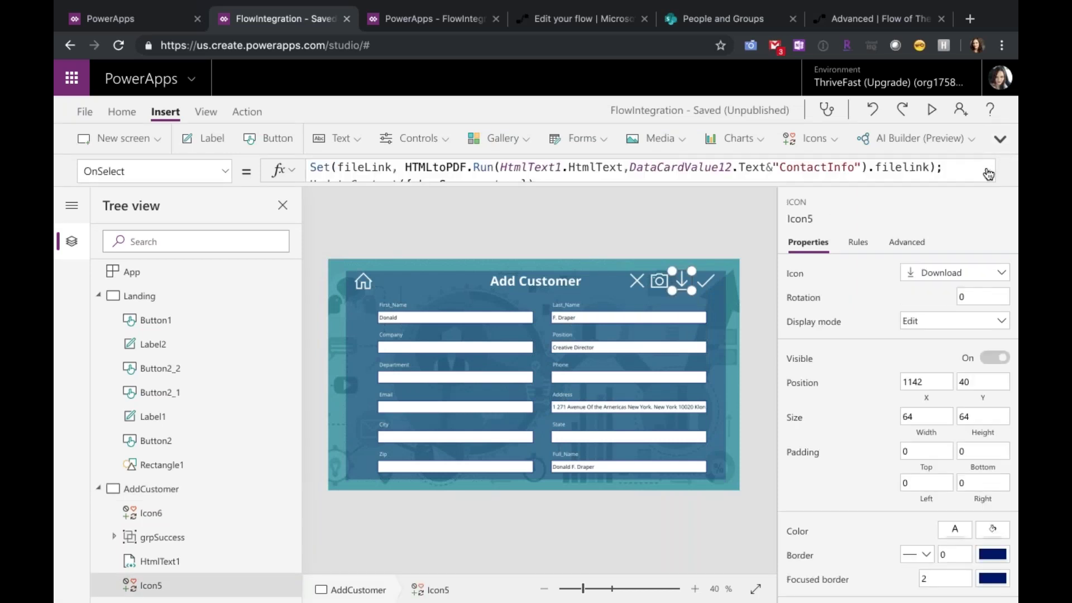
pyautogui.click(987, 172)
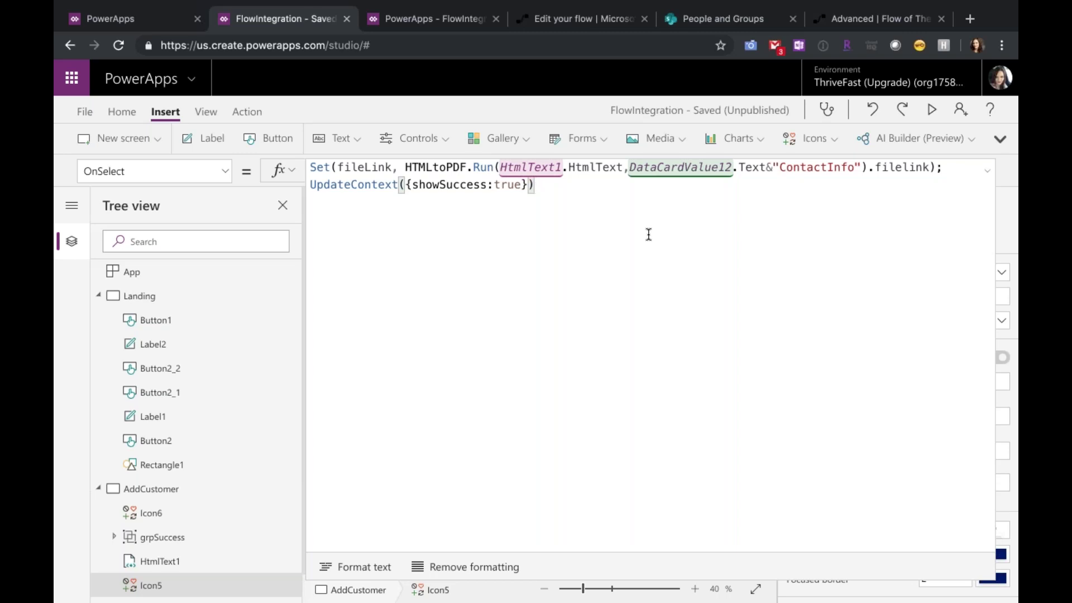
pyautogui.click(314, 168)
pyautogui.doubleClick(328, 168)
pyautogui.click(357, 168)
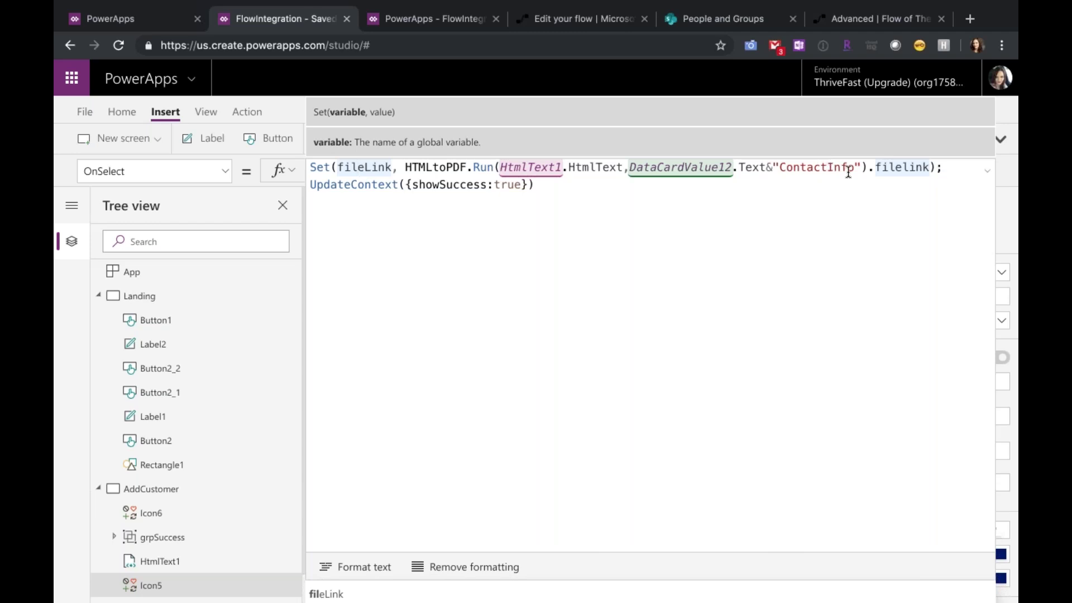
pyautogui.click(915, 167)
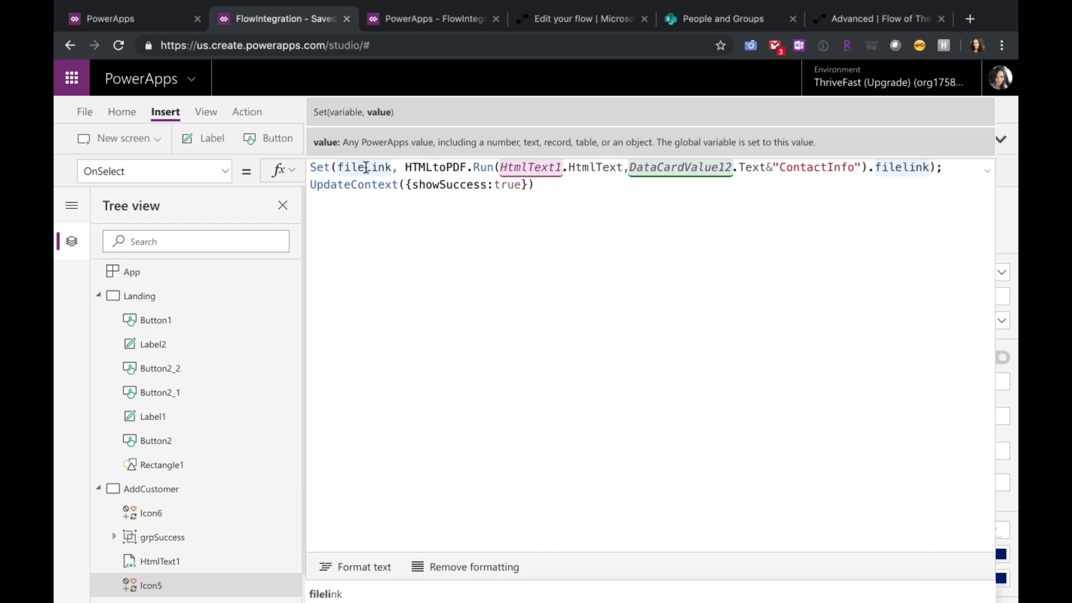
pyautogui.click(988, 175)
# Switch to Microsoft Flow to view the My flows list, and return to the app studio to recheck Icon5's OnSelect formula
pyautogui.click(561, 22)
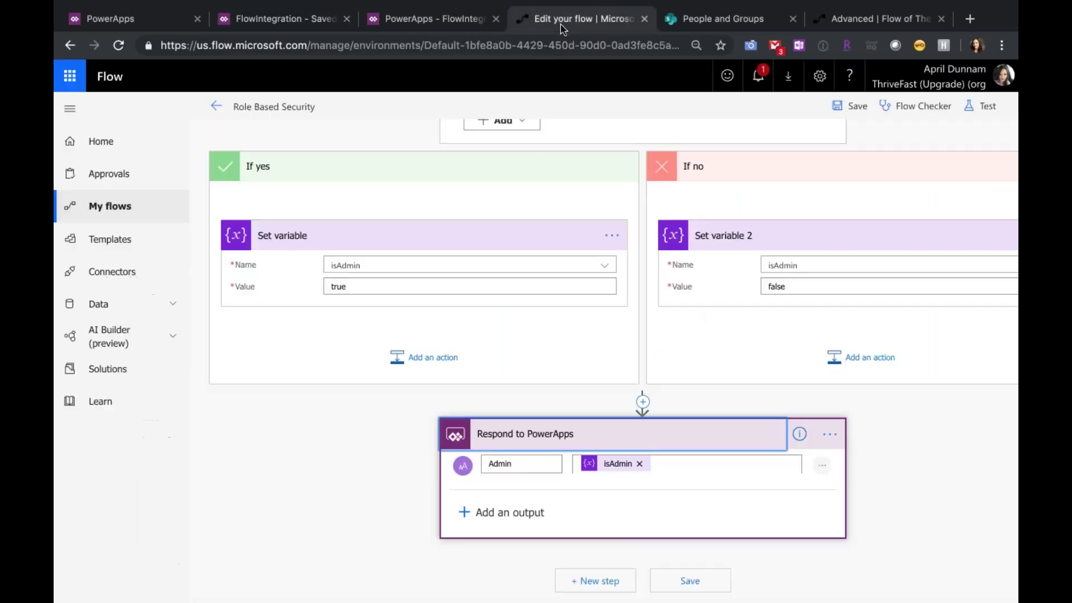
pyautogui.click(101, 207)
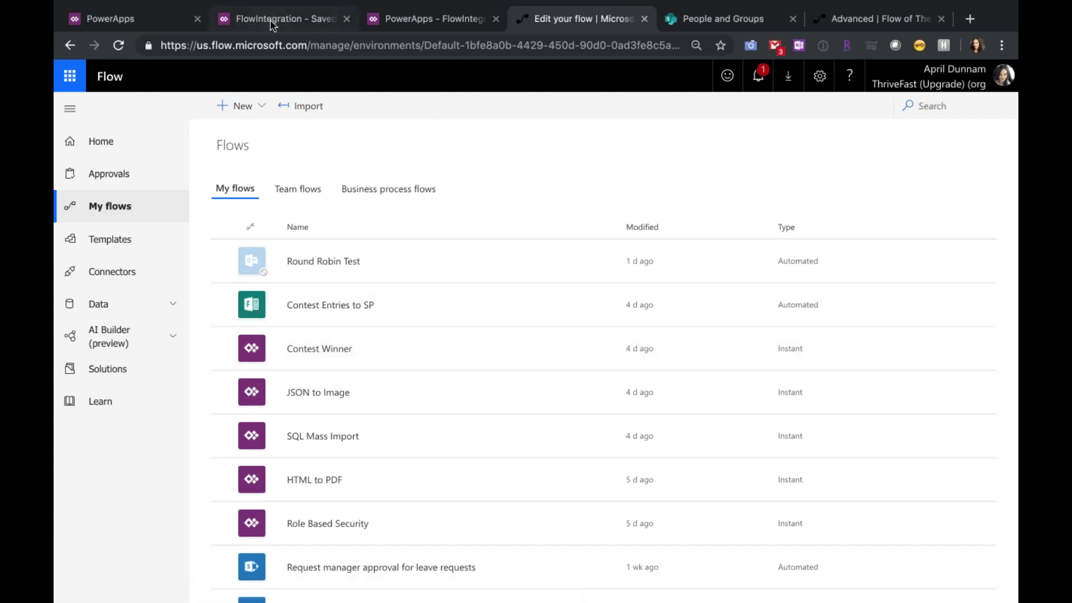
pyautogui.click(419, 20)
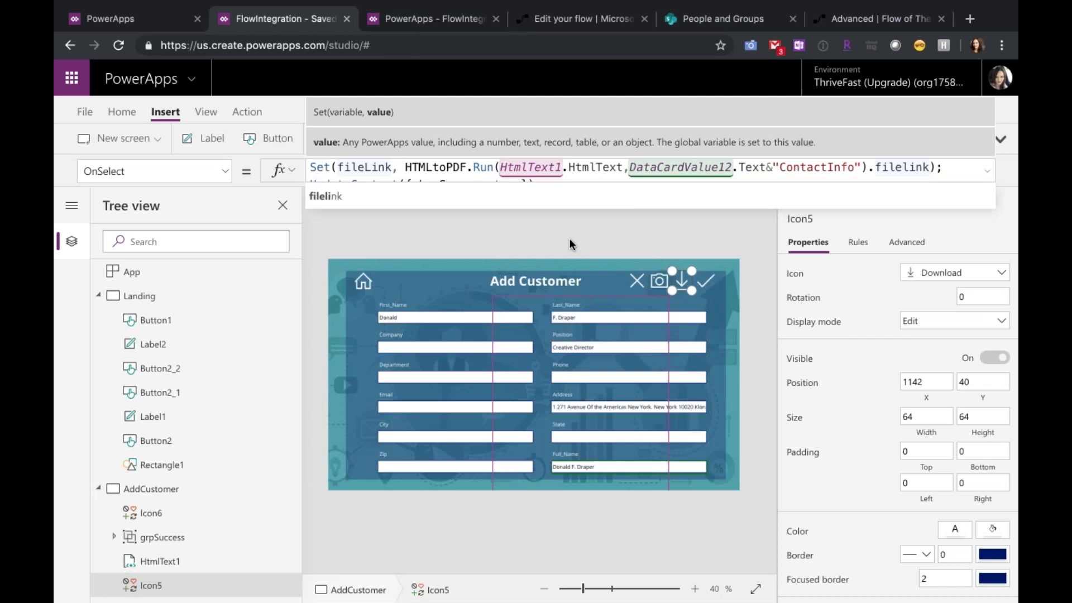
pyautogui.click(986, 174)
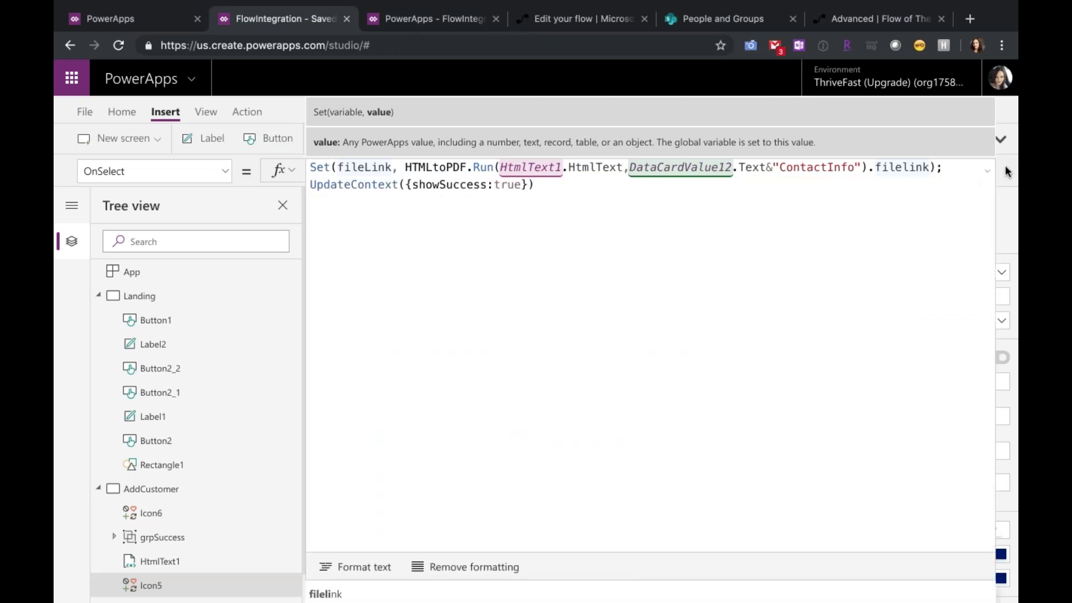
pyautogui.click(988, 175)
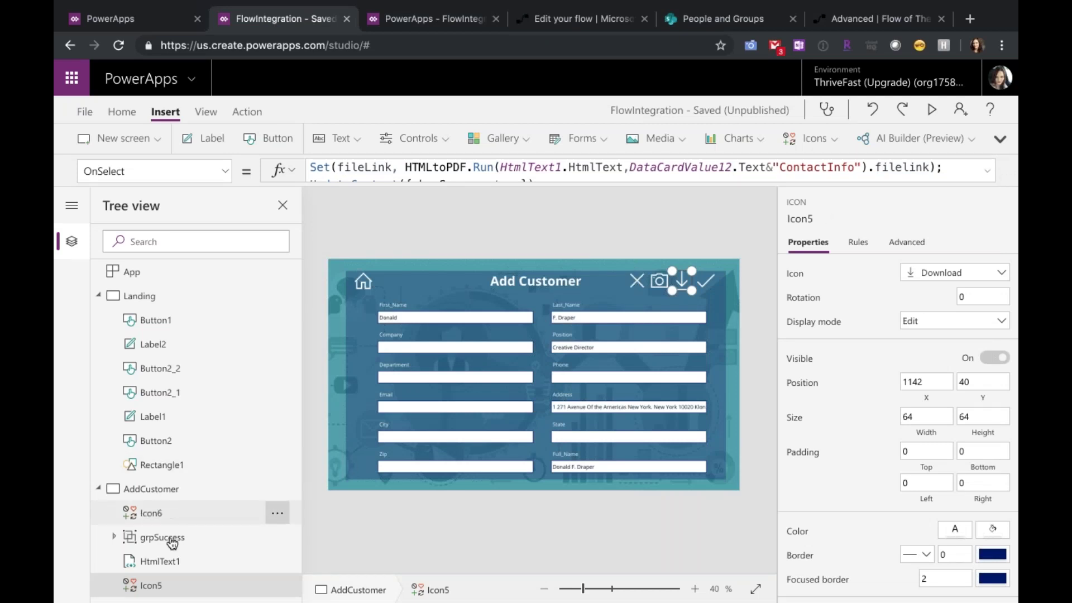
# Select HtmlText1 and review its full HtmlText formula, focusing on the DataCardValue12 reference
pyautogui.click(168, 561)
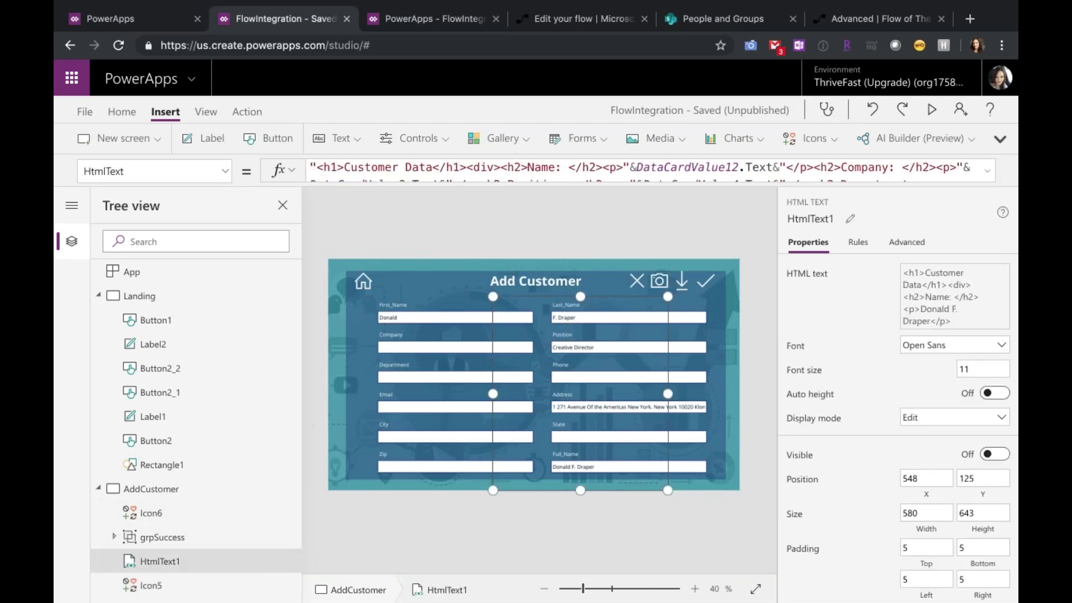
pyautogui.click(988, 171)
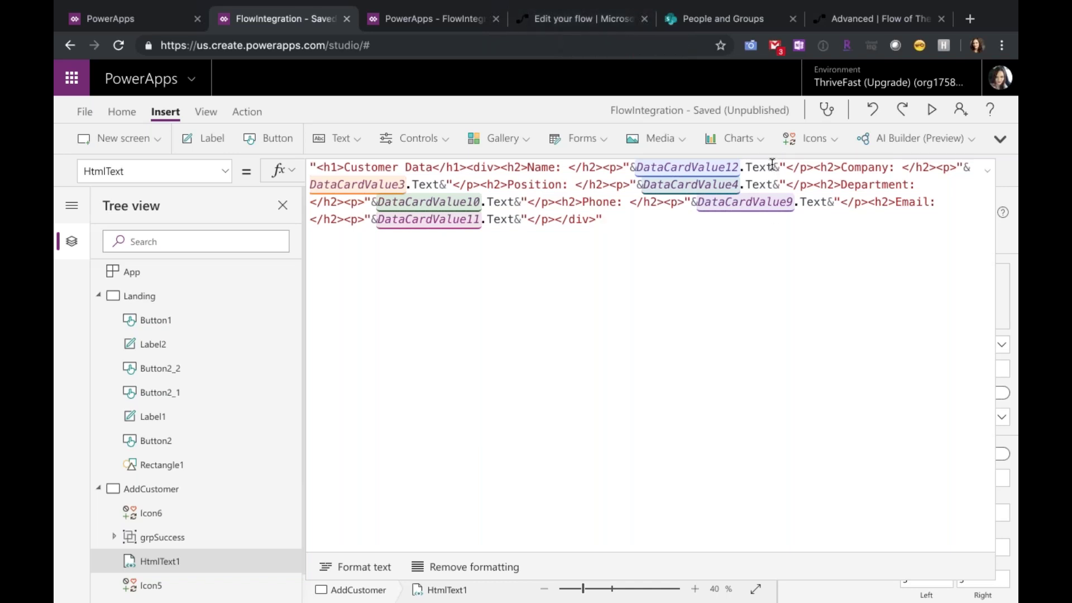
pyautogui.click(691, 167)
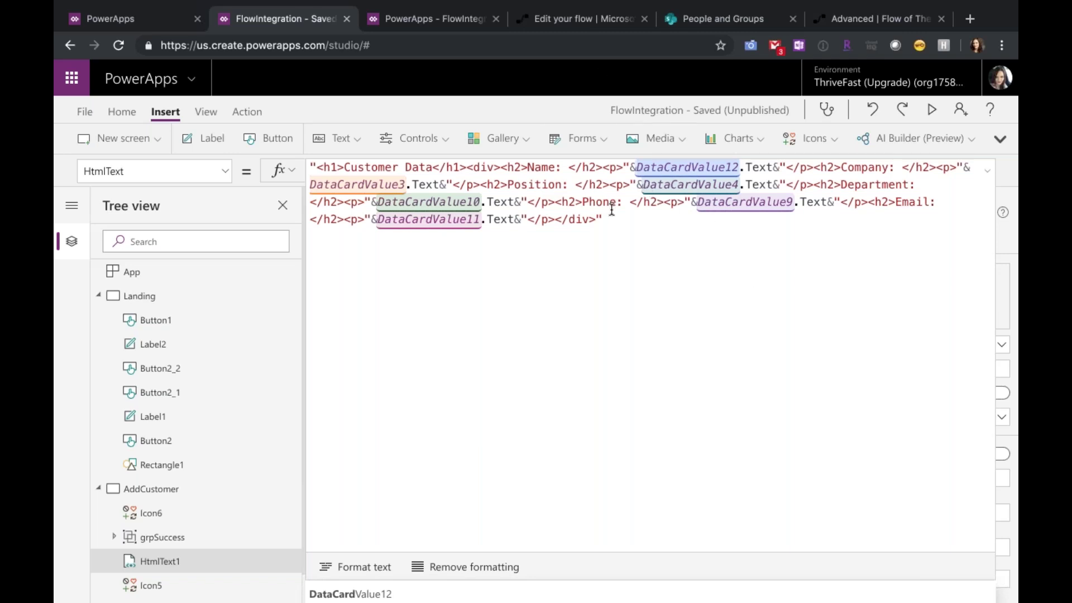
# Switch to Microsoft Flow, open the HTML to PDF flow for editing, and expand its PowerApps trigger
pyautogui.click(589, 22)
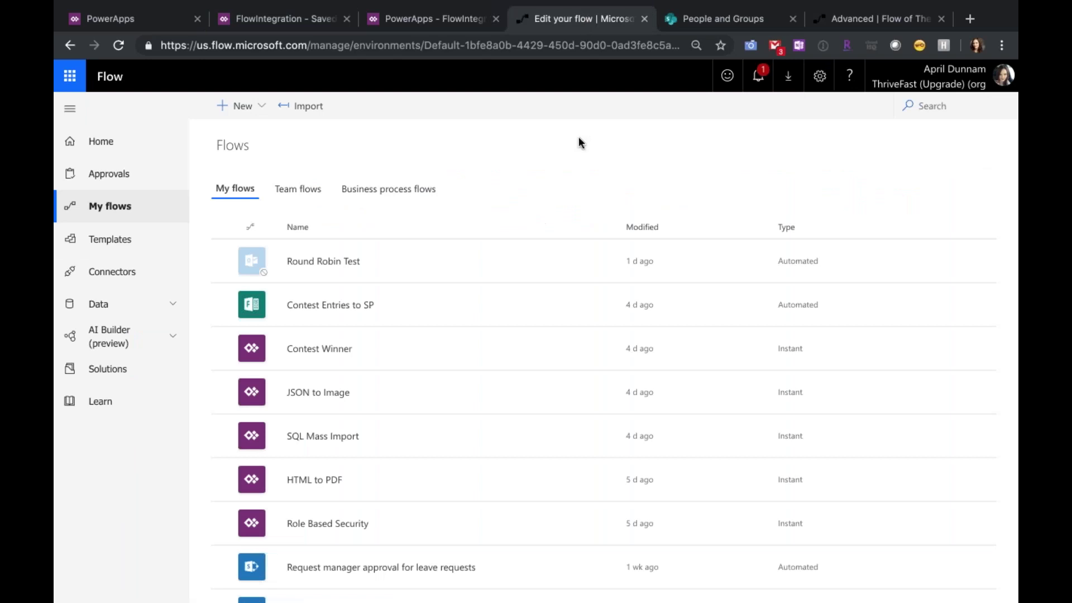
pyautogui.moveTo(301, 485)
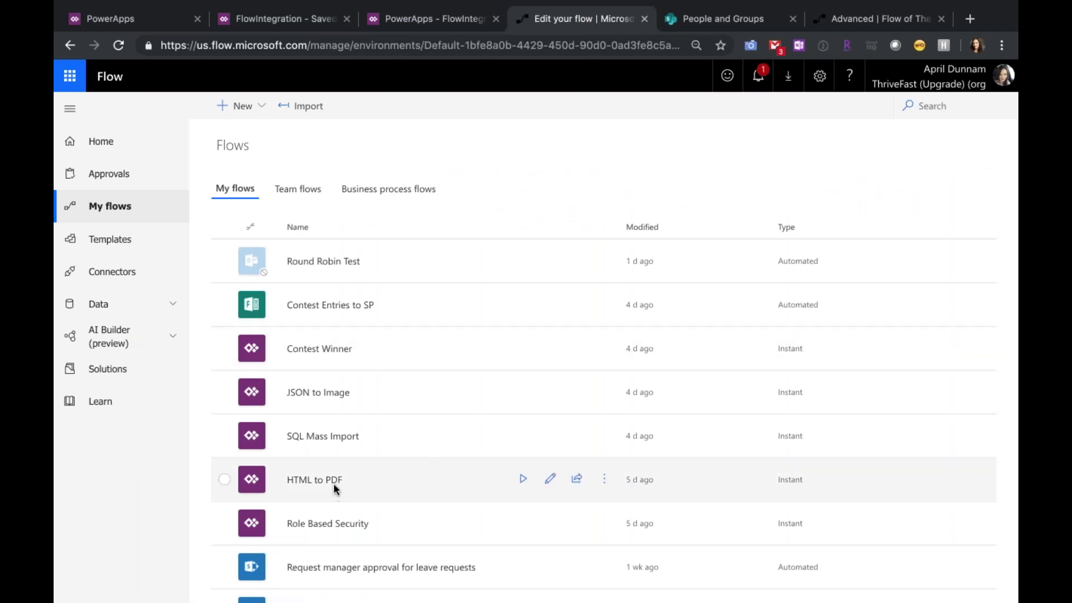
pyautogui.click(550, 481)
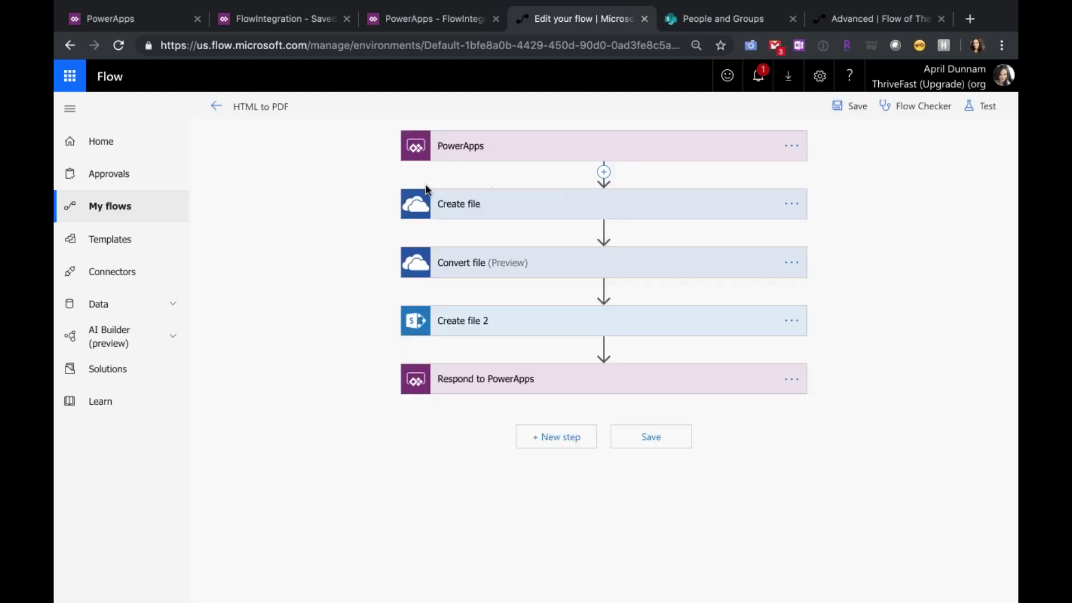
pyautogui.click(472, 147)
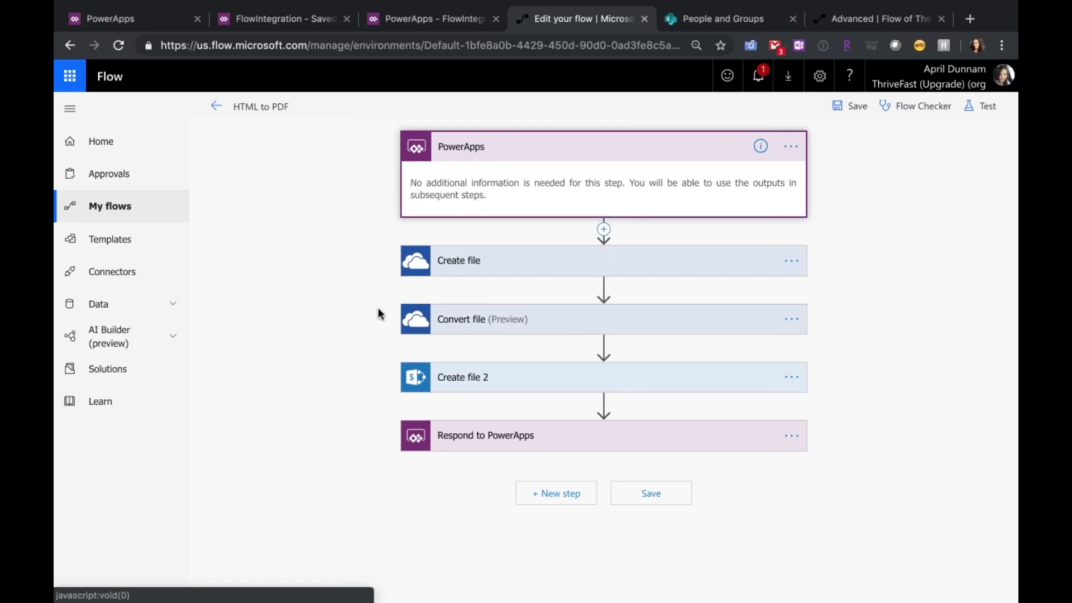
# Expand the Create file and Convert file actions of the flow and review their settings, including the target type options
pyautogui.click(499, 261)
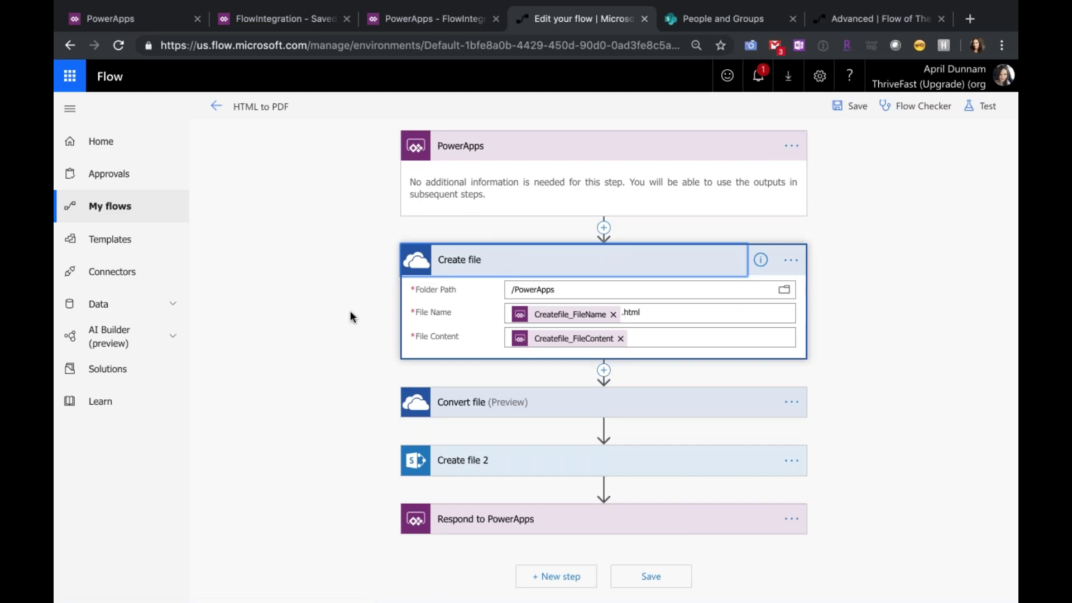
pyautogui.click(526, 411)
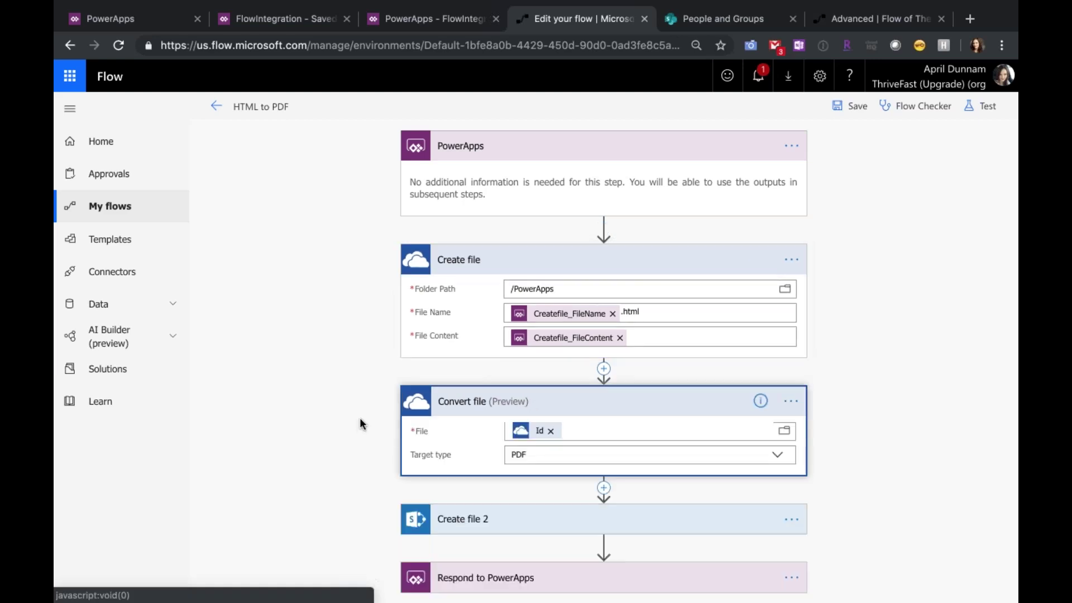
pyautogui.scroll(-1, 362, 419)
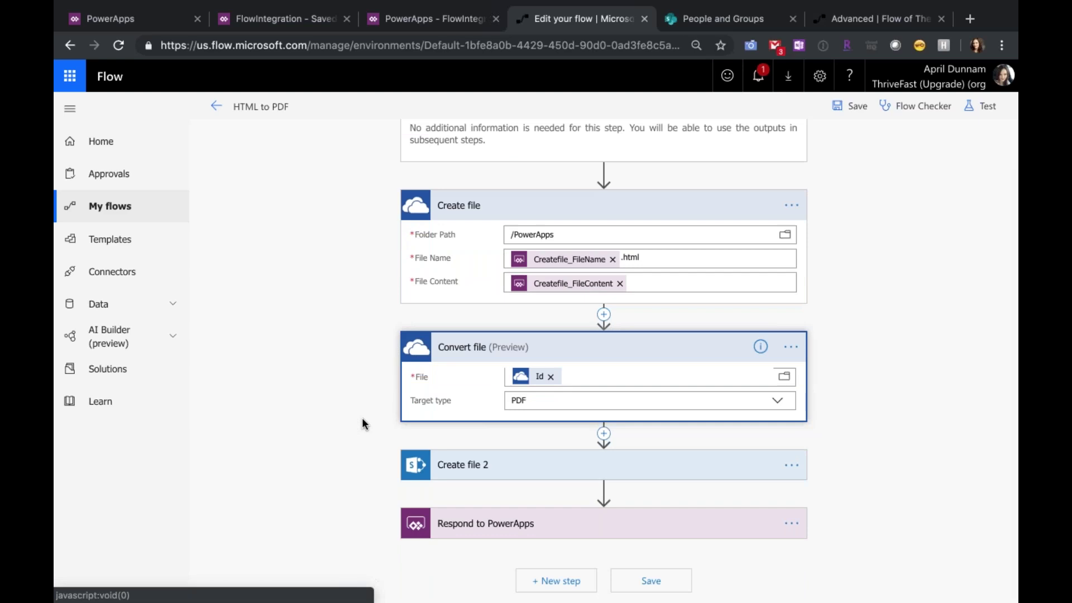
pyautogui.click(786, 409)
pyautogui.click(873, 381)
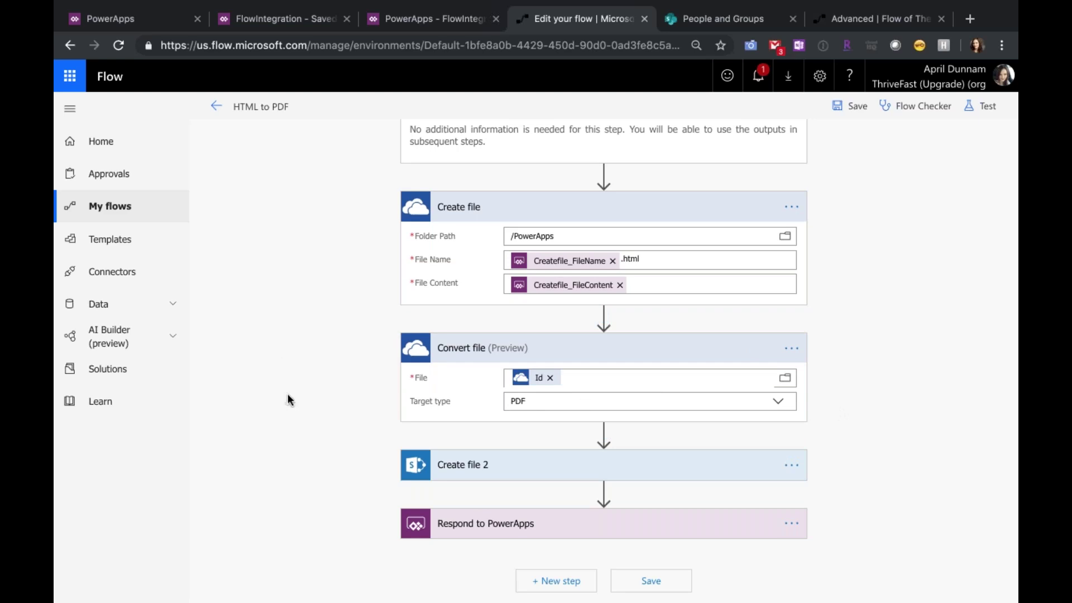
# Examine Create file's folder path and file name, and show the full dynamic content list including Ask in PowerApps
pyautogui.scroll(1, 302, 357)
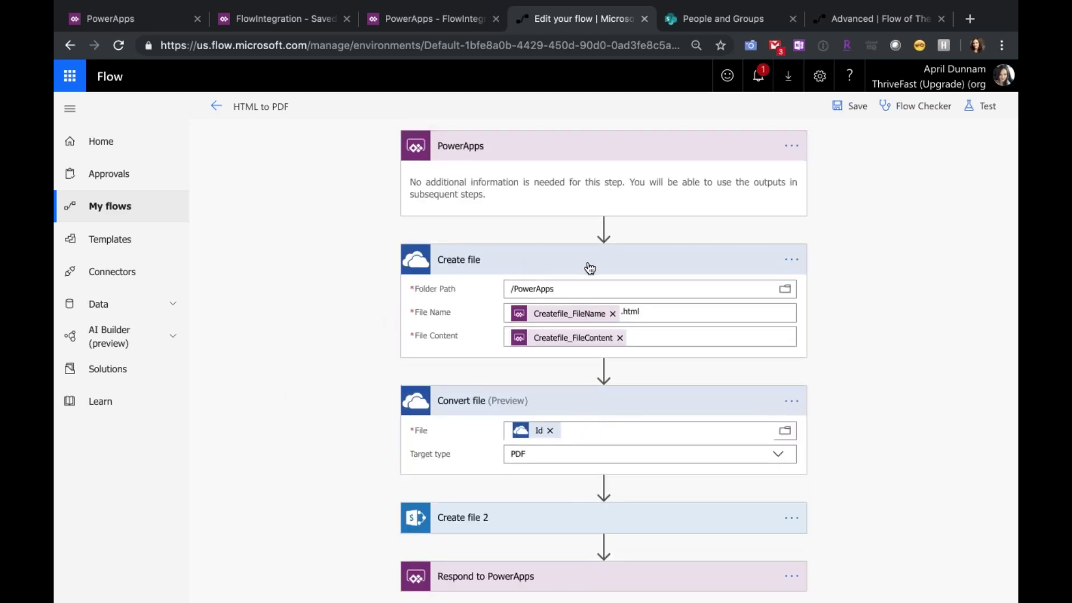
pyautogui.click(606, 292)
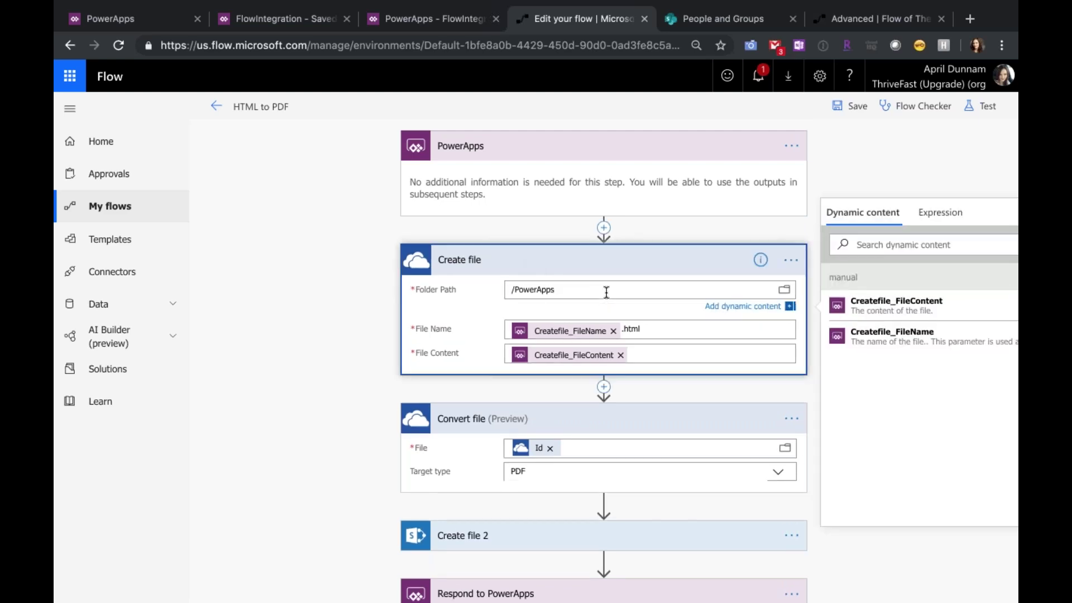
pyautogui.click(649, 328)
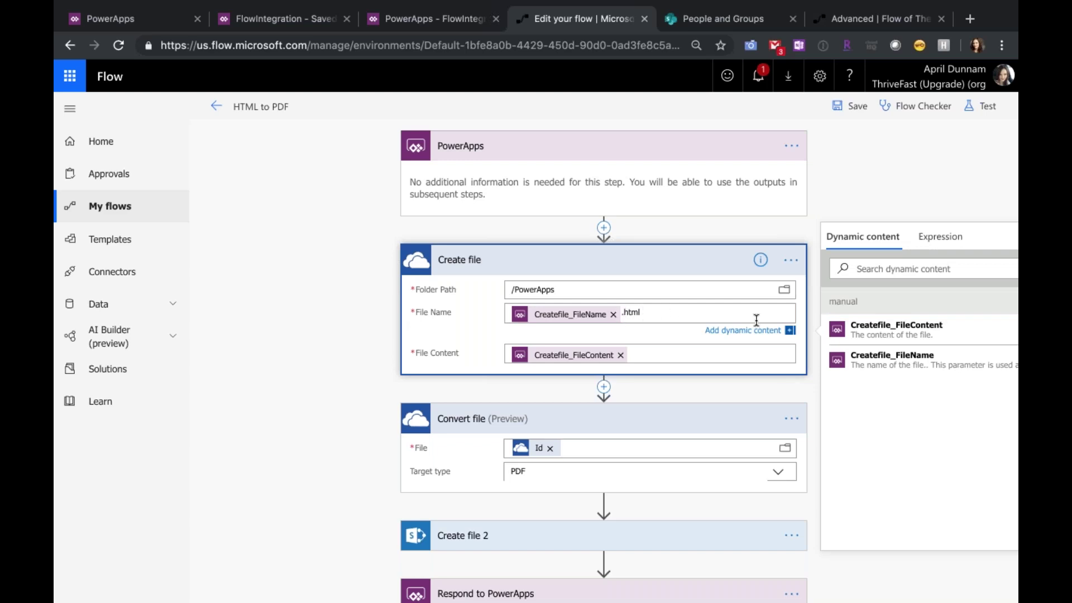
pyautogui.hscroll(2, 882, 363)
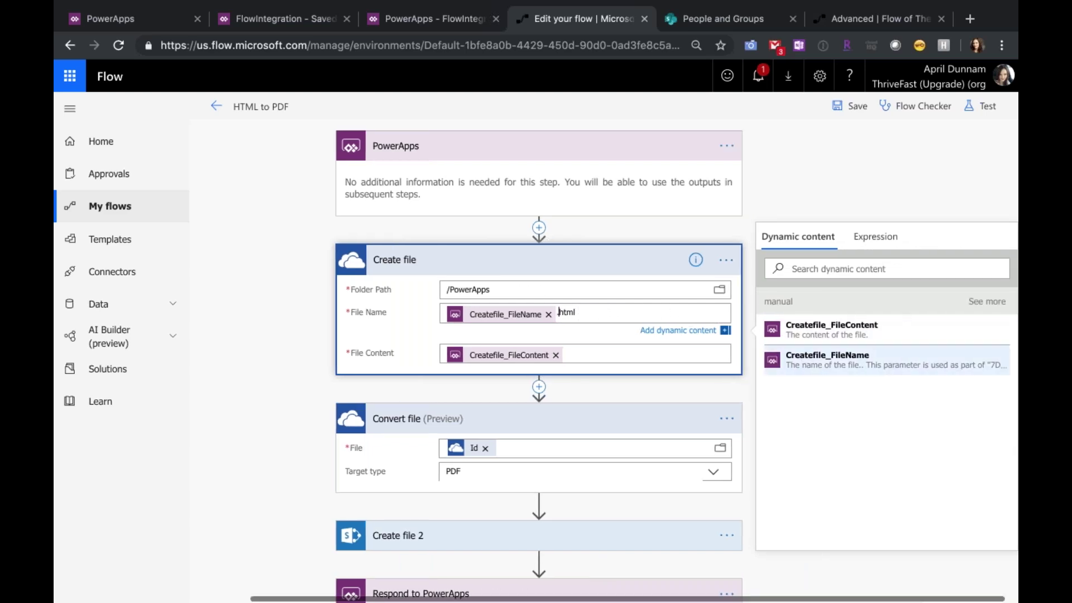
pyautogui.click(997, 301)
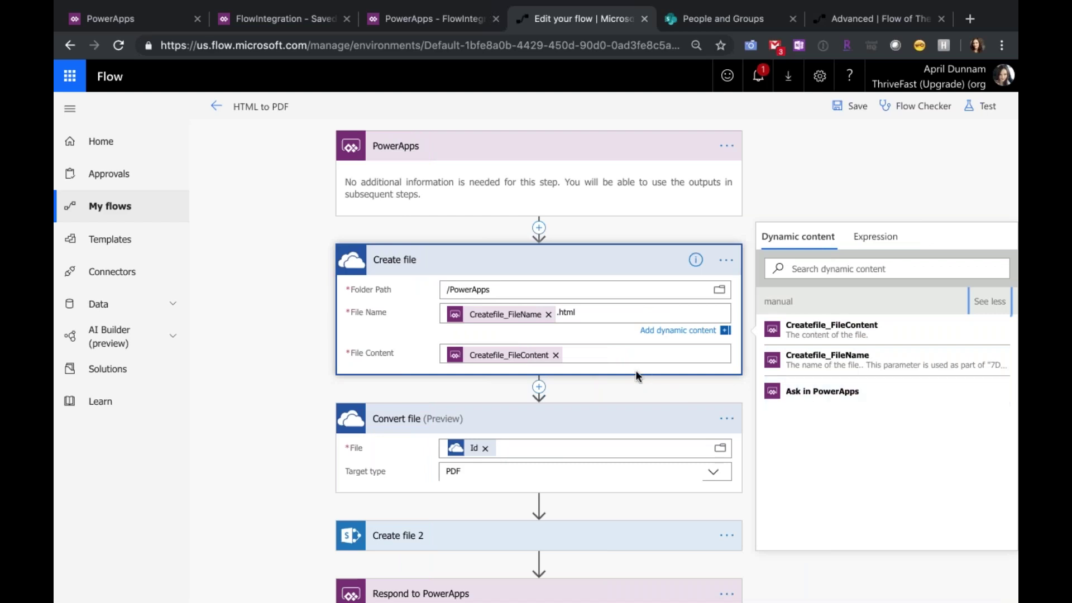
pyautogui.scroll(-1, 619, 353)
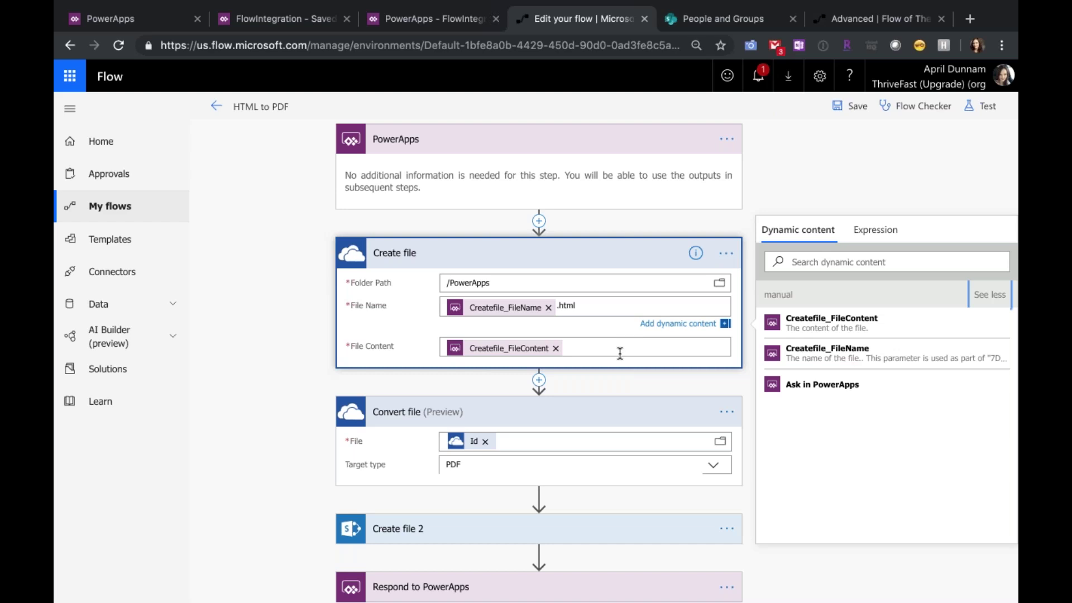
pyautogui.hscroll(-1, 604, 304)
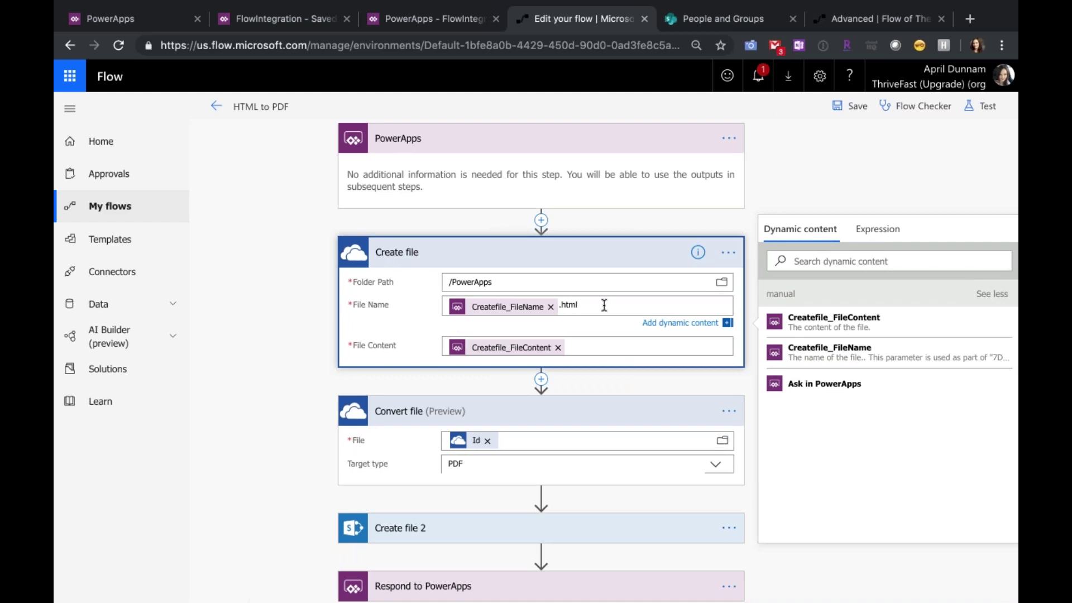
pyautogui.scroll(-1, 336, 291)
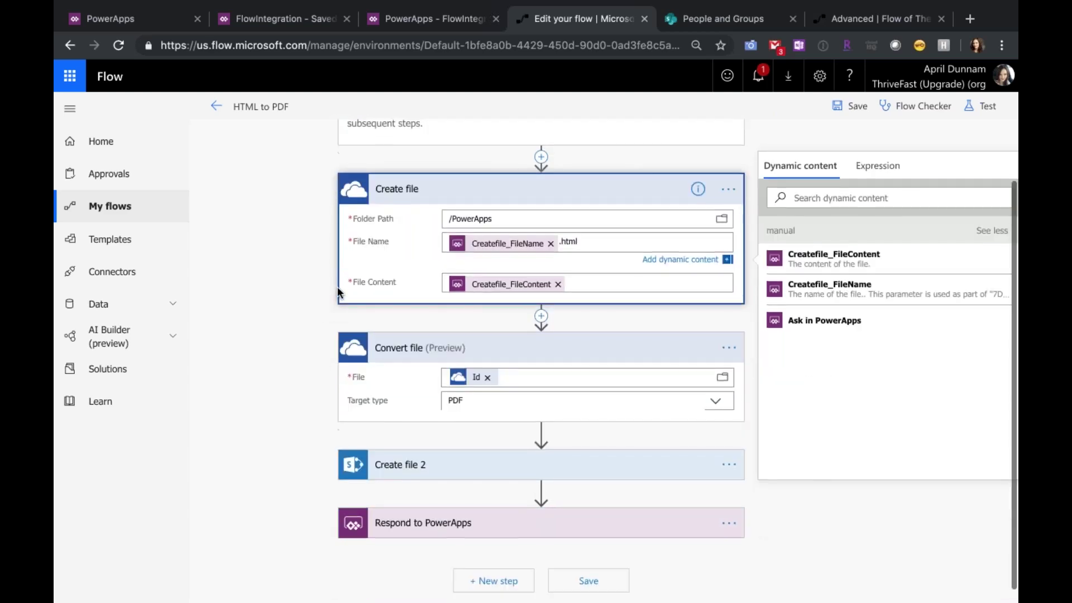
# Inspect the Convert file action's File field with its Id token and available dynamic content, plus the PDF target type
pyautogui.click(530, 373)
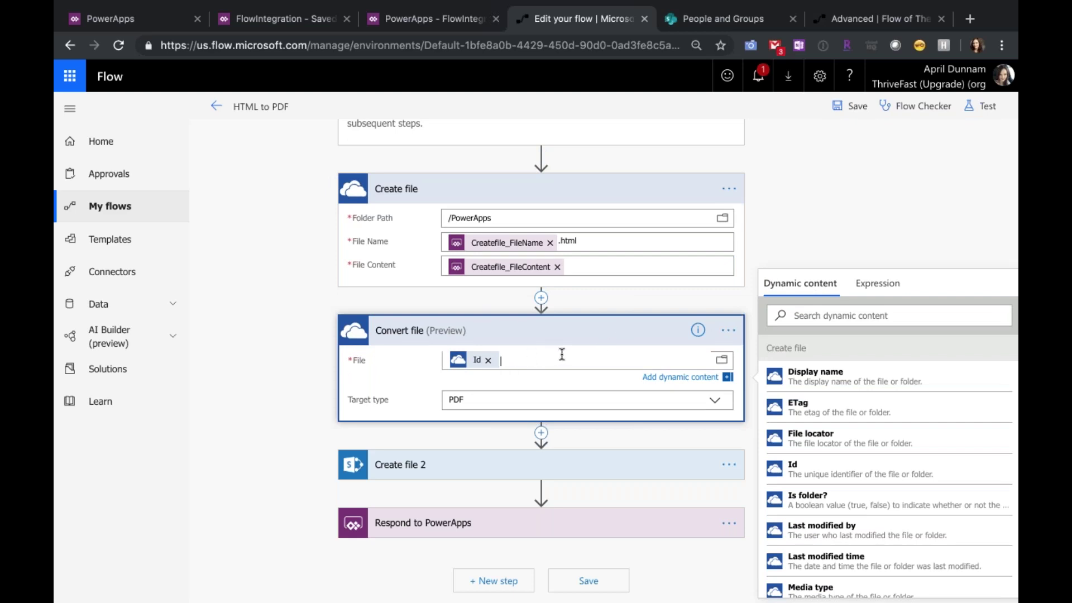
pyautogui.scroll(-1, 564, 357)
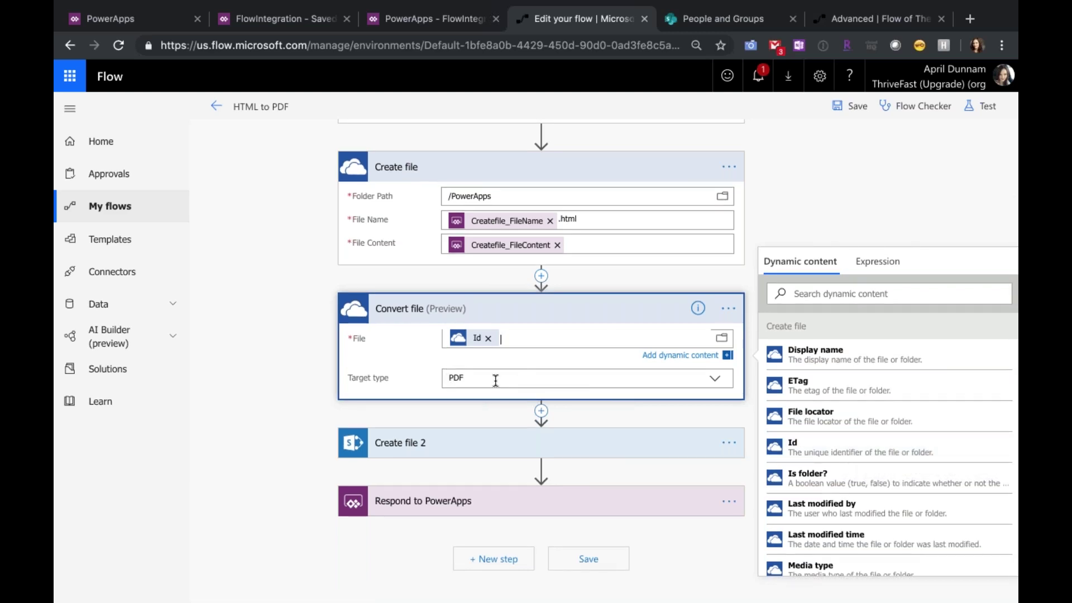
pyautogui.click(442, 412)
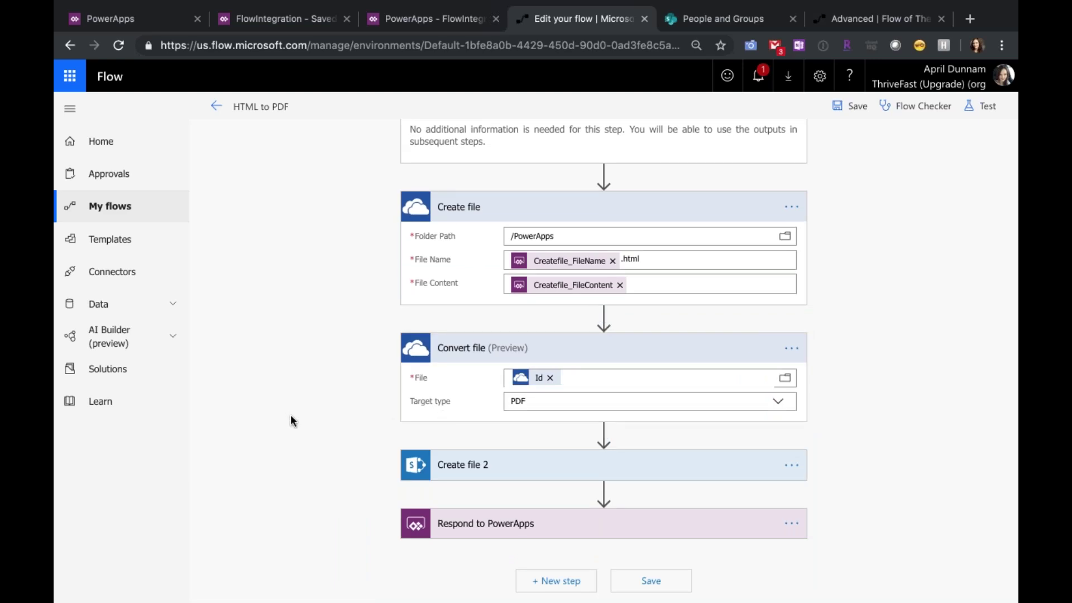
# Expand Create file 2 and review its site address, folder path, file name and the available dynamic content
pyautogui.click(502, 464)
pyautogui.scroll(-2, 269, 383)
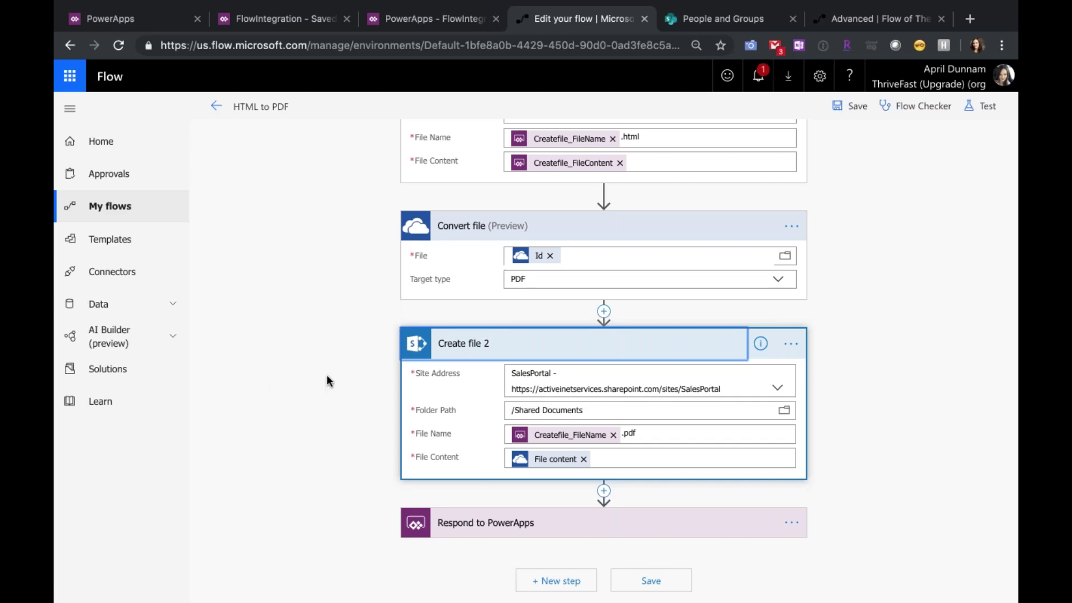
pyautogui.click(647, 411)
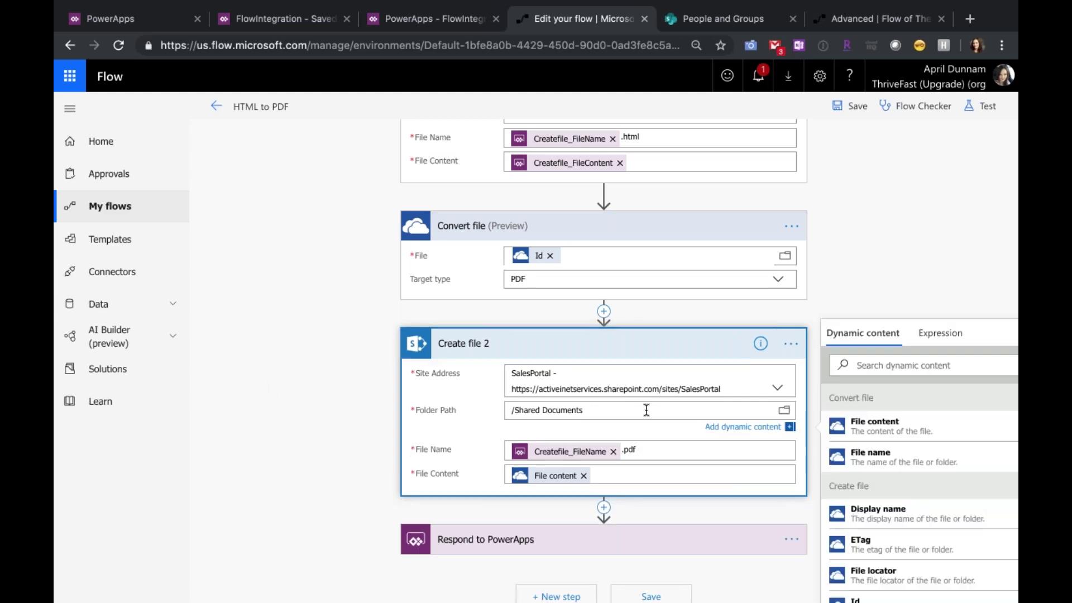
pyautogui.click(668, 448)
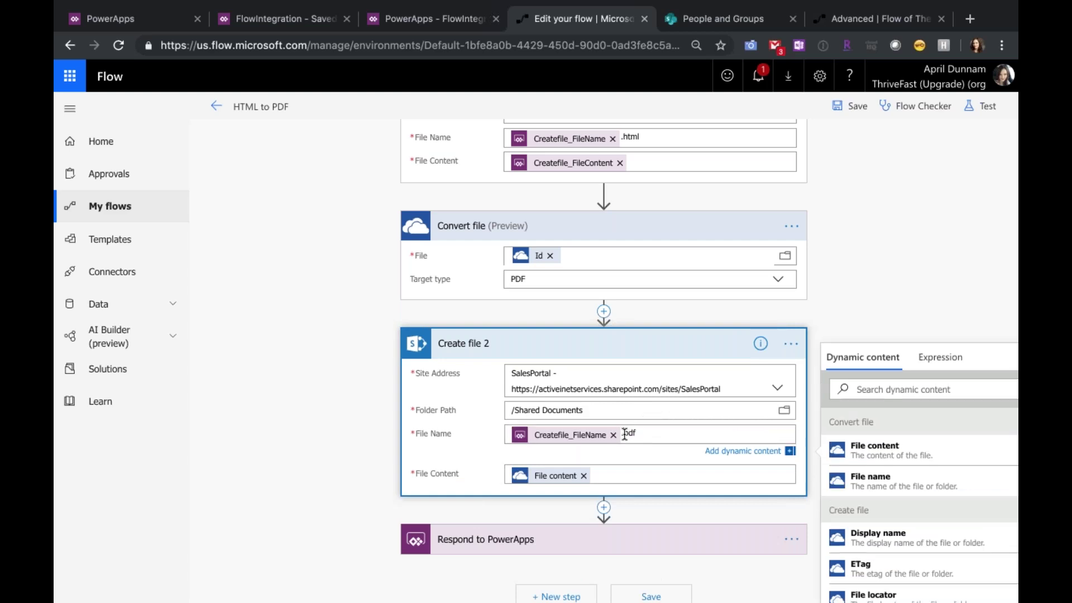
pyautogui.scroll(-3, 881, 445)
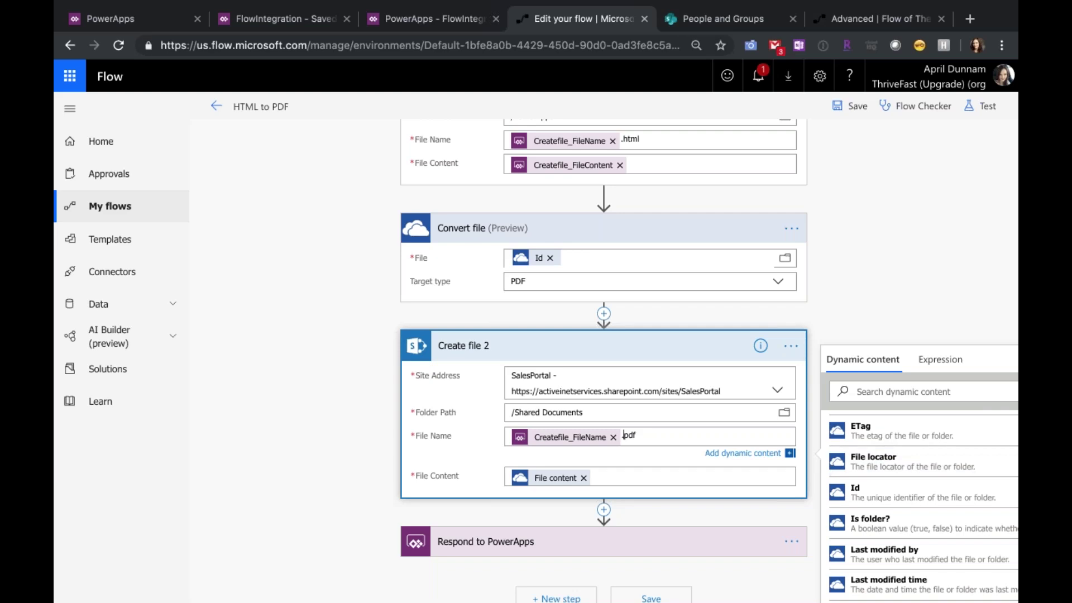
# Switch to the PowerApps studio and check the "ContactInfo" file name suffix in Icon5's OnSelect formula
pyautogui.click(427, 22)
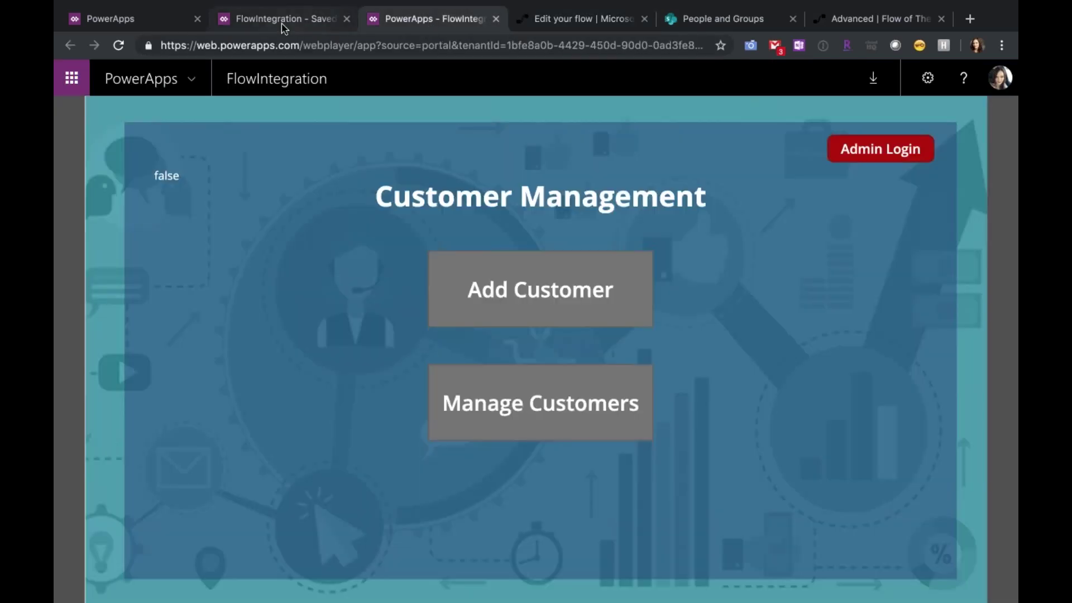
pyautogui.click(282, 25)
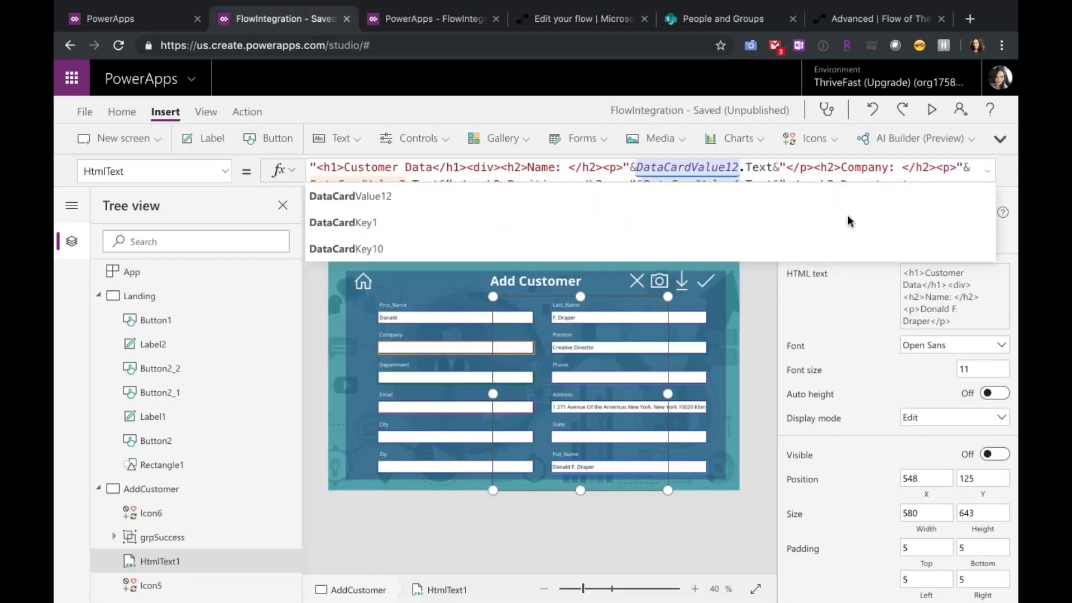
pyautogui.click(148, 585)
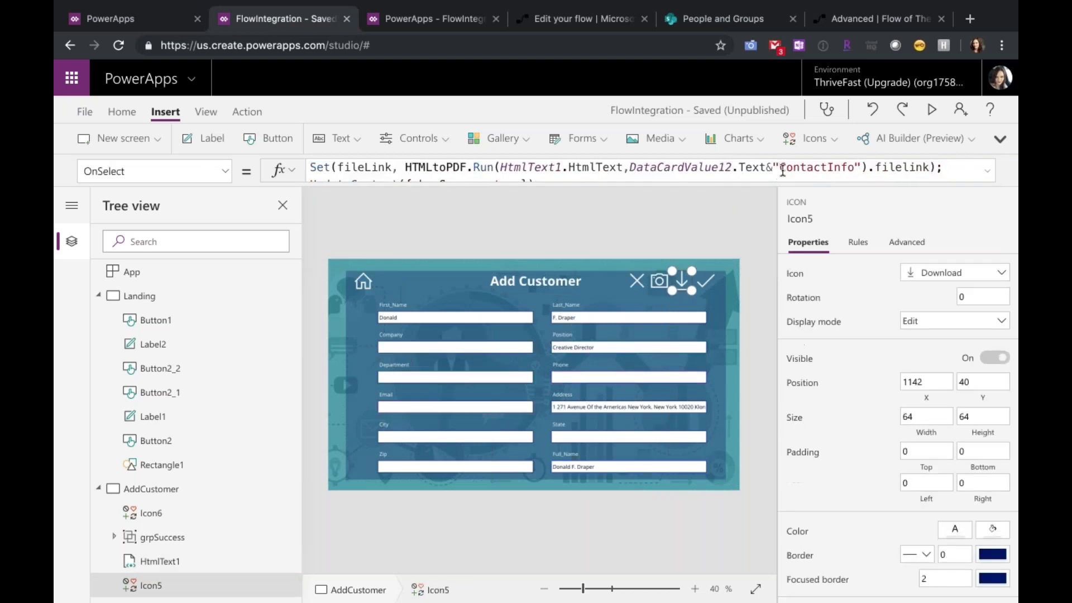
pyautogui.click(815, 167)
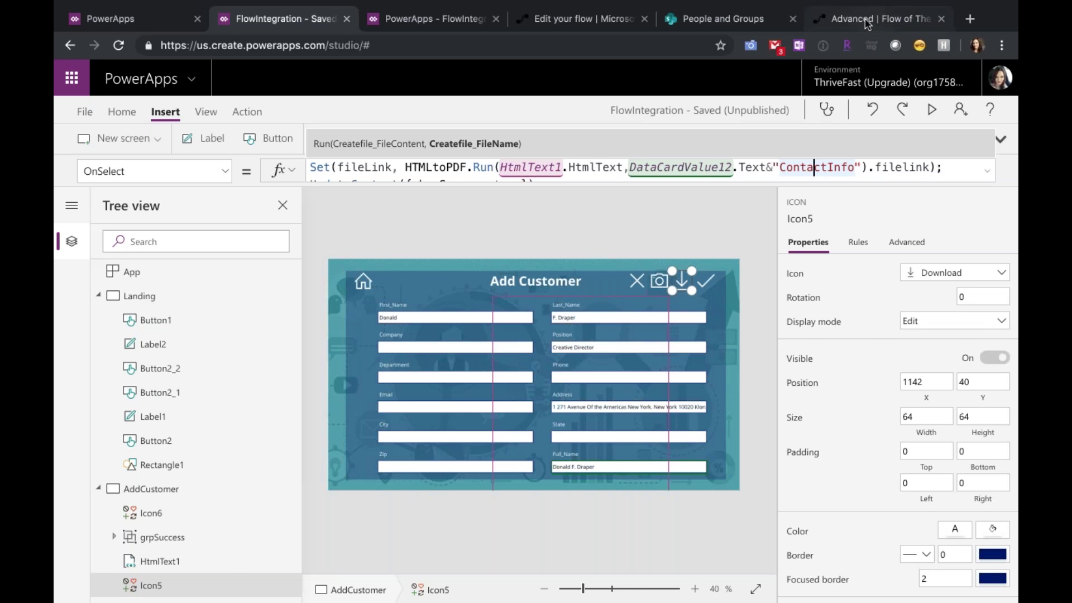
# Return to the HTML to PDF flow in Microsoft Flow and inspect Create file 2's File Content field
pyautogui.click(572, 25)
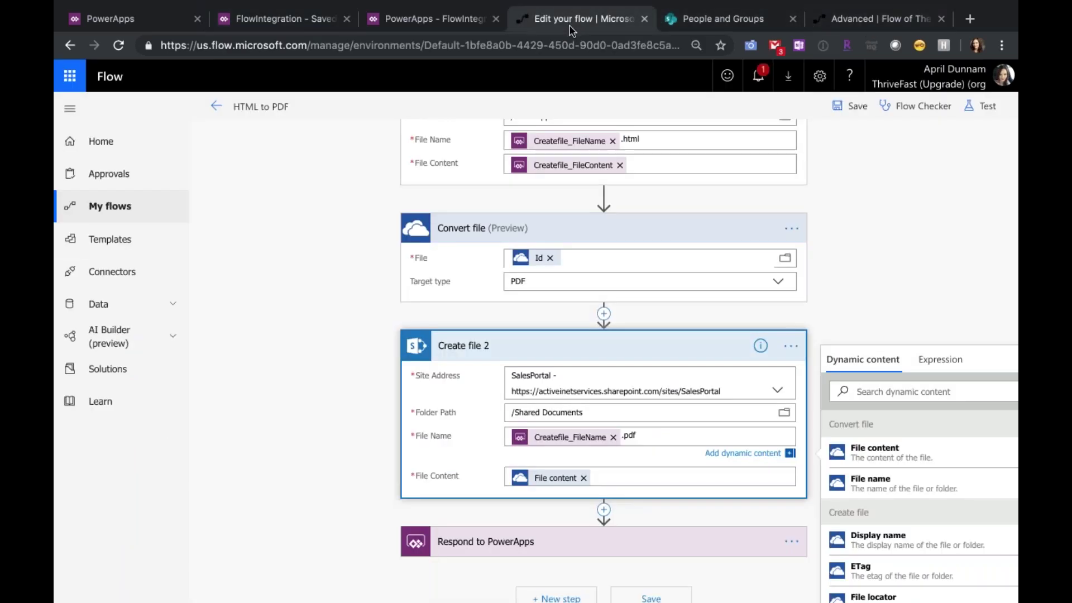
pyautogui.scroll(-2, 641, 442)
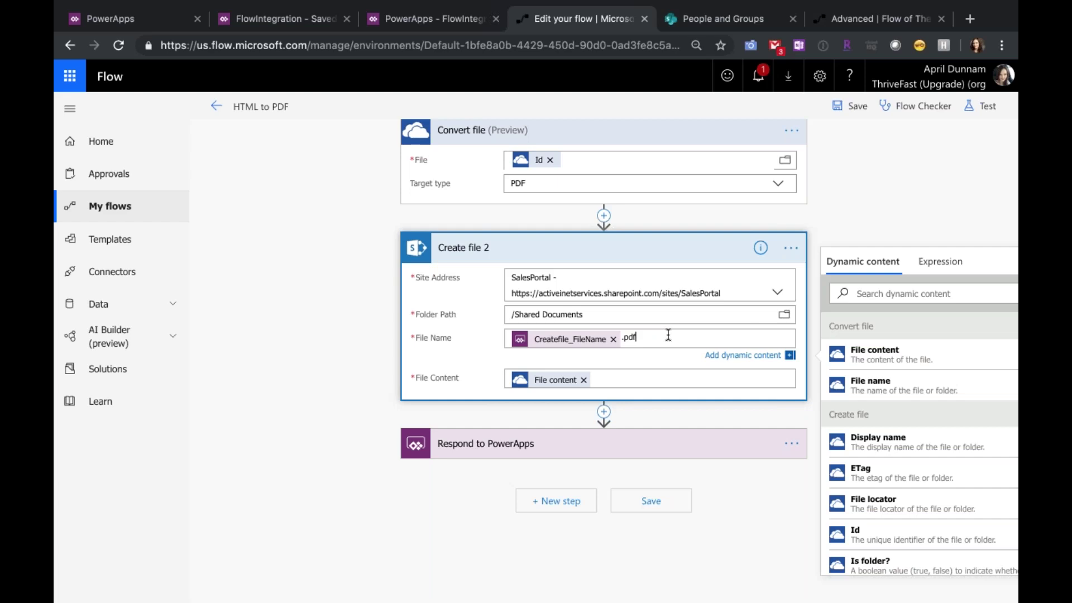
pyautogui.click(643, 381)
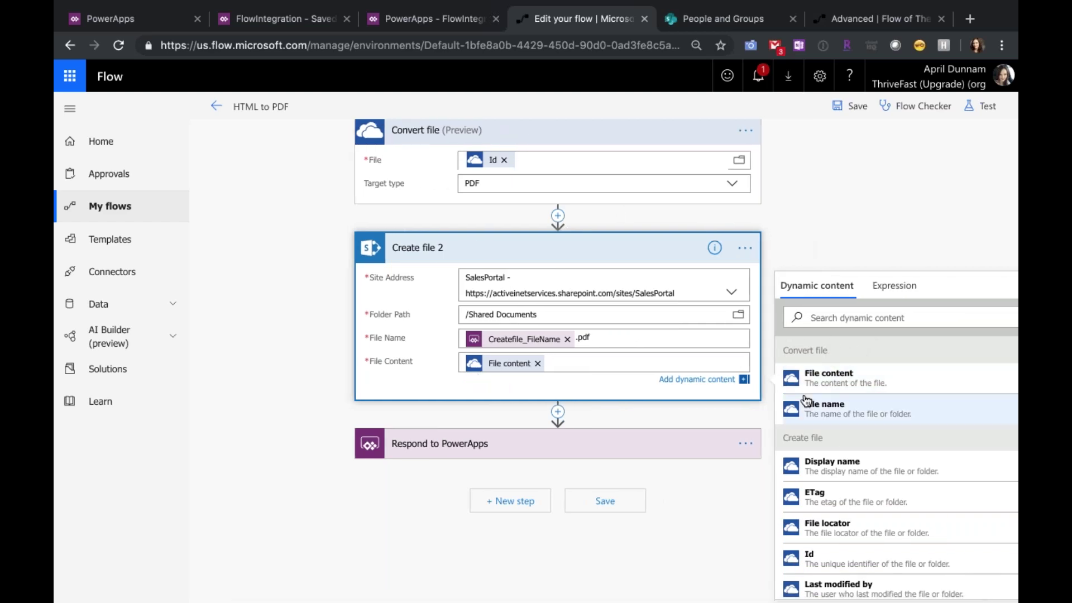
# Expand Respond to PowerApps and examine the FileLink output, its SharePoint URL with the Path token, and the available dynamic content
pyautogui.click(515, 445)
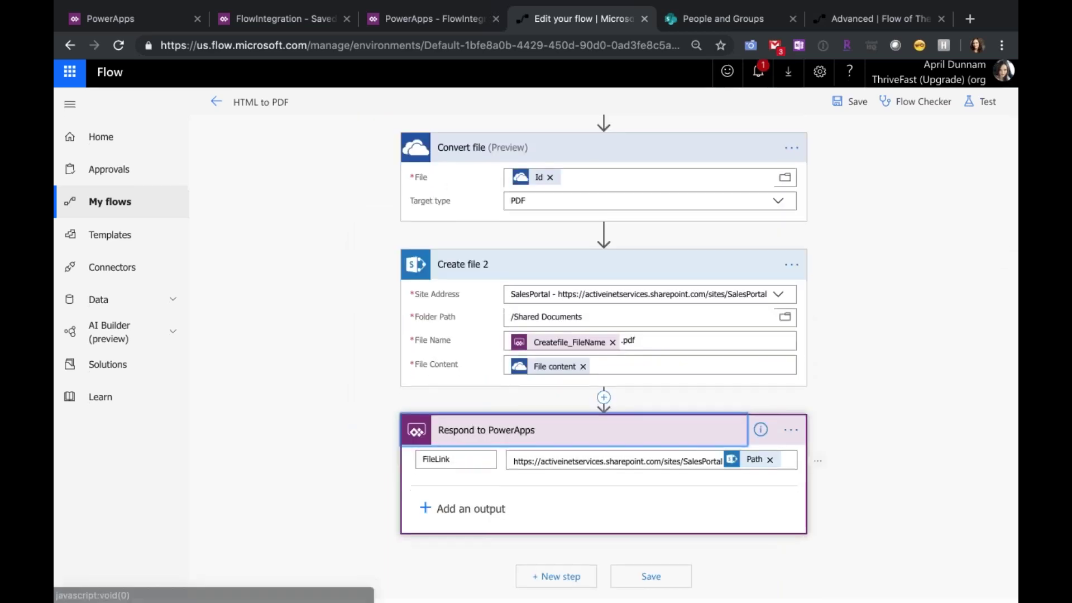
pyautogui.click(459, 464)
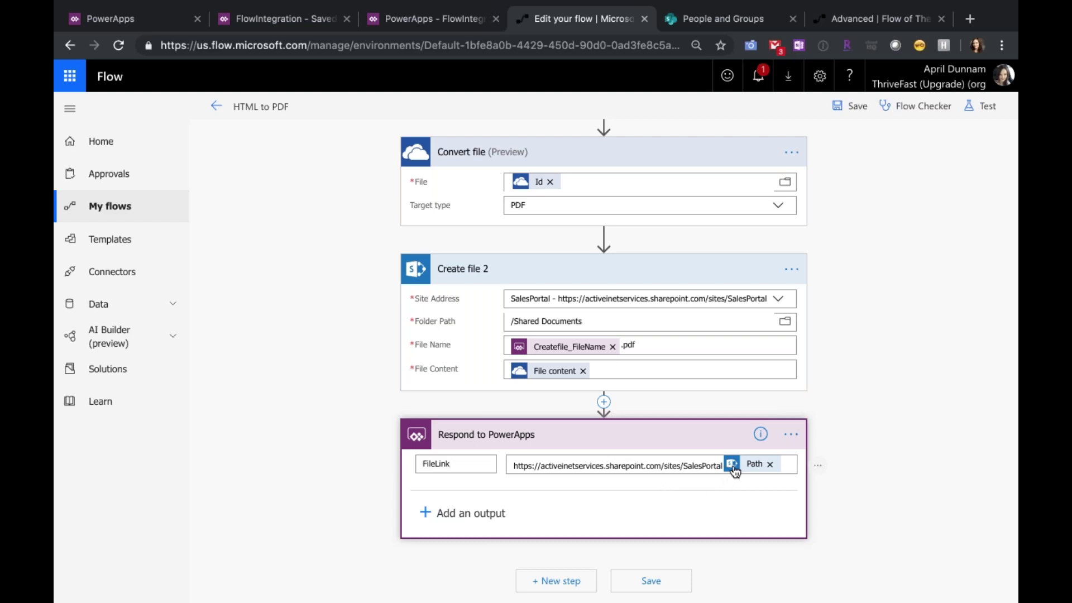
pyautogui.click(717, 467)
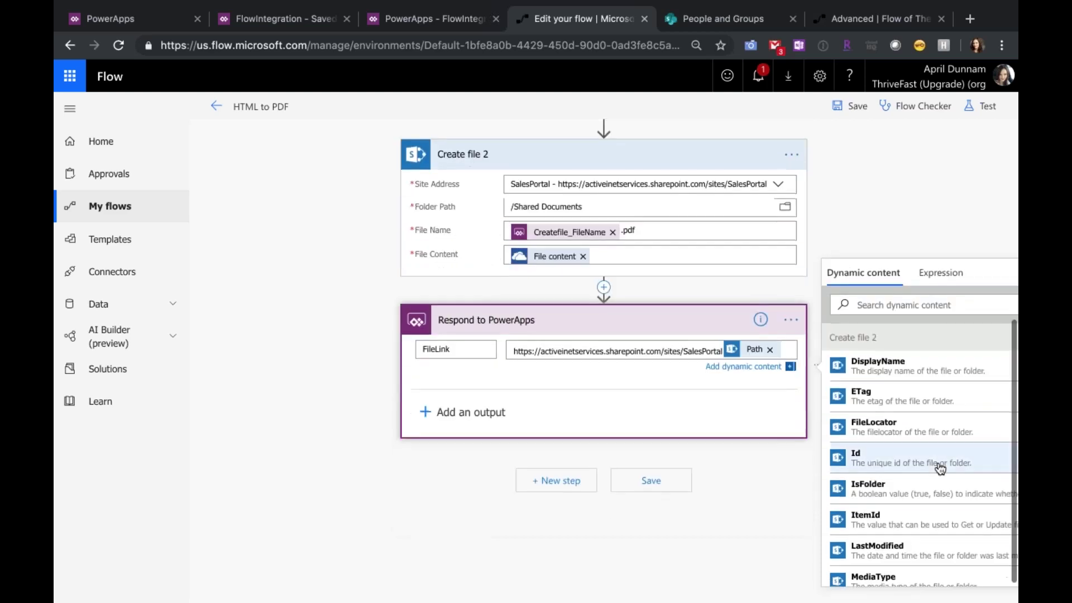
pyautogui.scroll(-4, 888, 447)
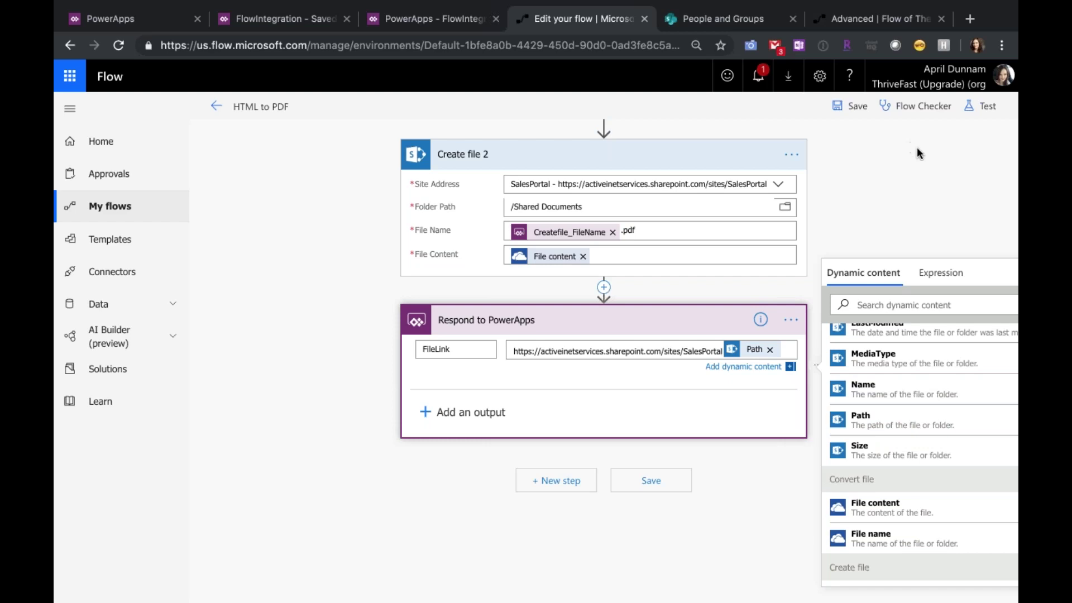
# Return to the PowerApps studio, preview the Add Customer screen and open the generated PDF through its link
pyautogui.click(291, 25)
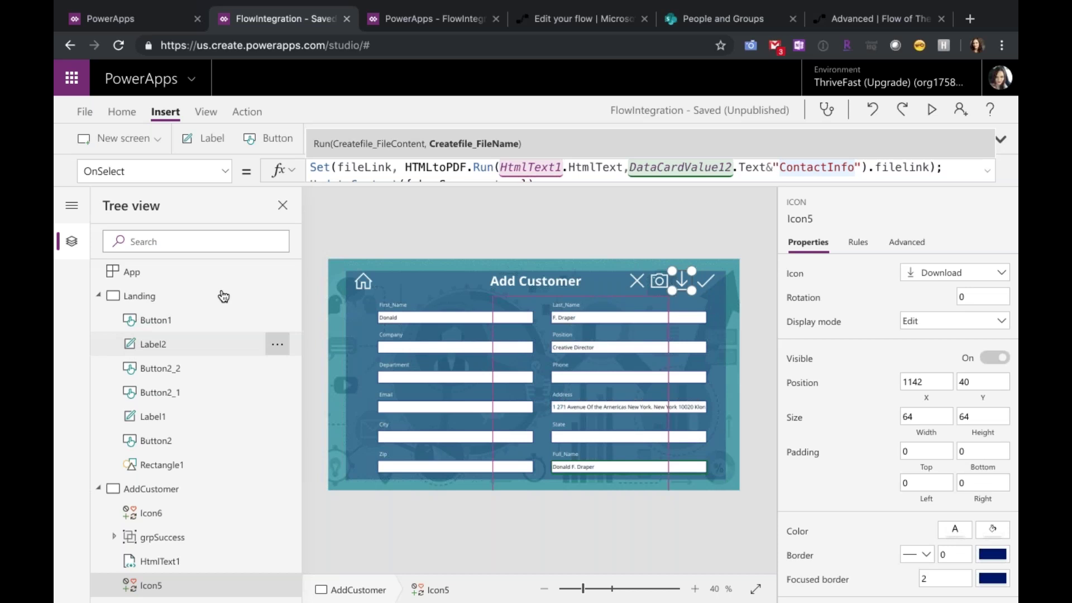
pyautogui.click(932, 109)
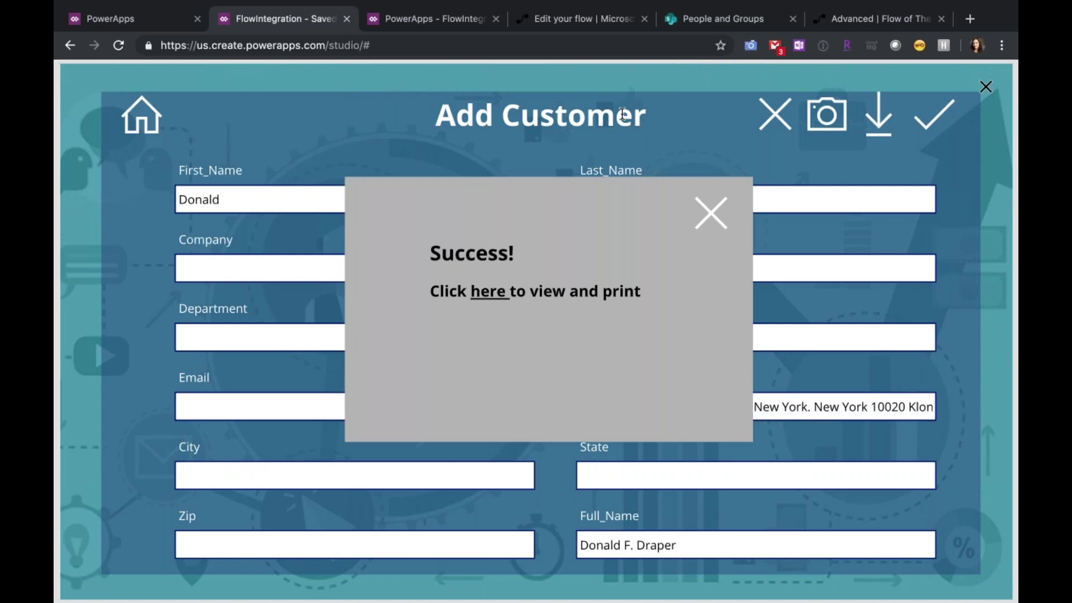
pyautogui.click(491, 296)
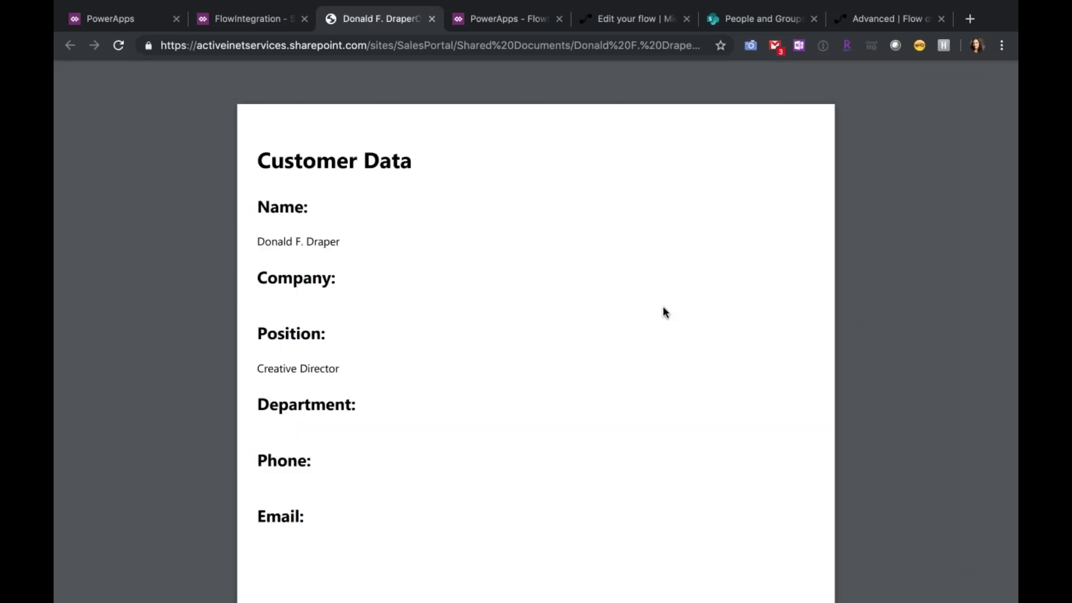
# Review the Customer Data PDF from beginning to end, locate its print option, and close the document
pyautogui.scroll(-5, 663, 306)
pyautogui.scroll(5, 663, 306)
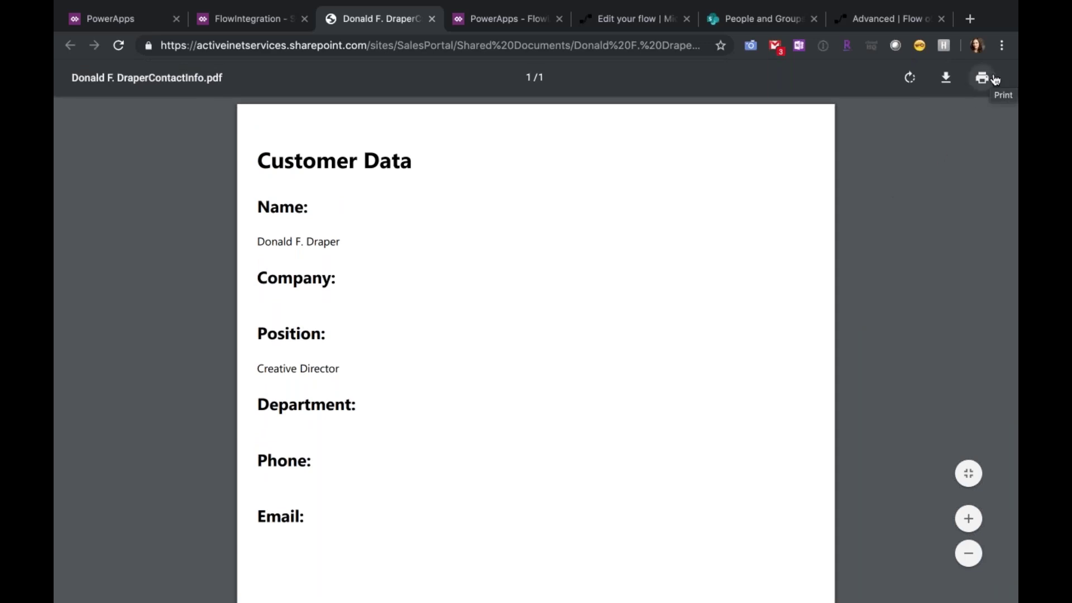
pyautogui.click(431, 19)
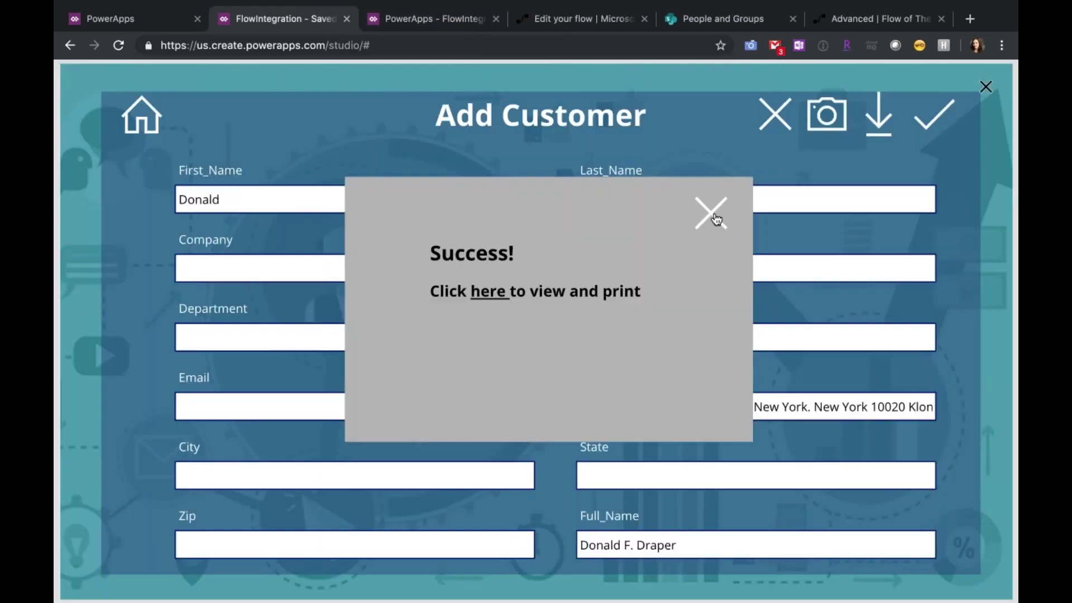
# Dismiss the success message on the Add Customer screen and return to the app's Customer Management home screen
pyautogui.click(715, 215)
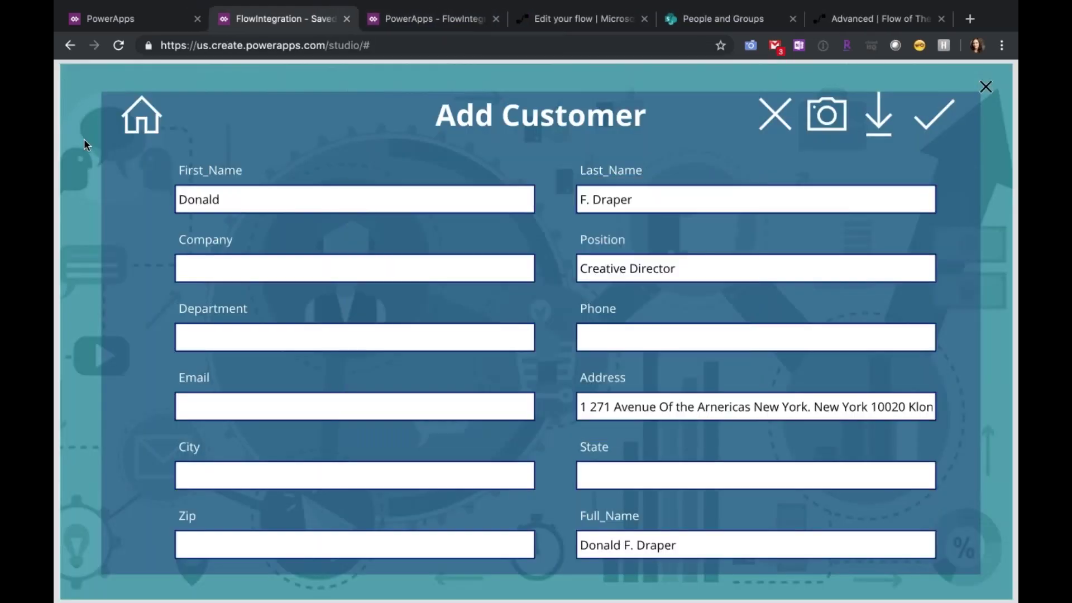
pyautogui.click(151, 112)
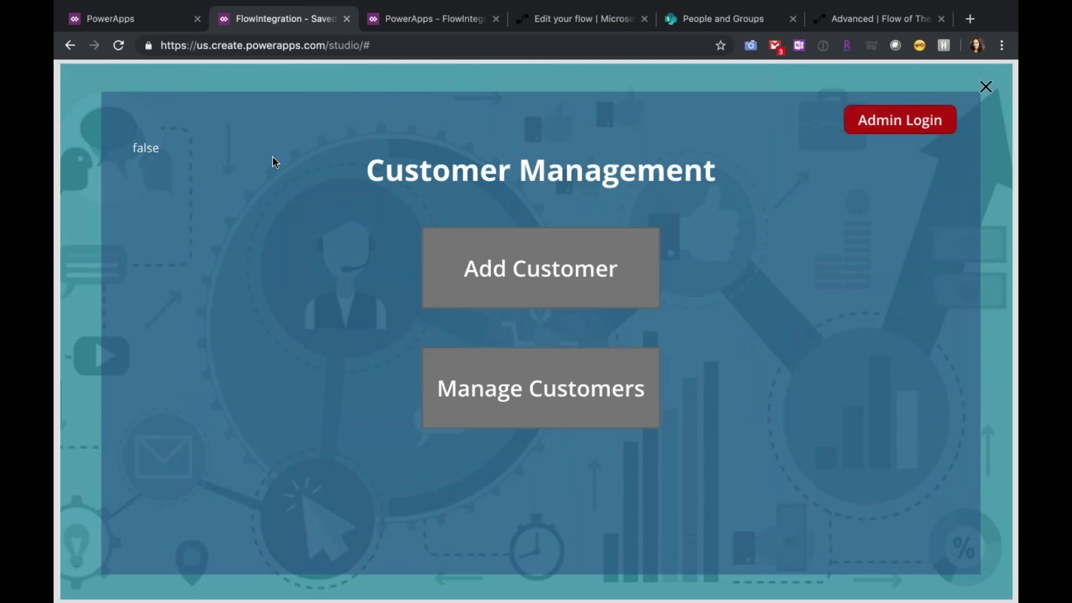
# In the HTML to PDF flow, add a SharePoint Update file properties action between Create file 2 and Respond to PowerApps
pyautogui.click(579, 21)
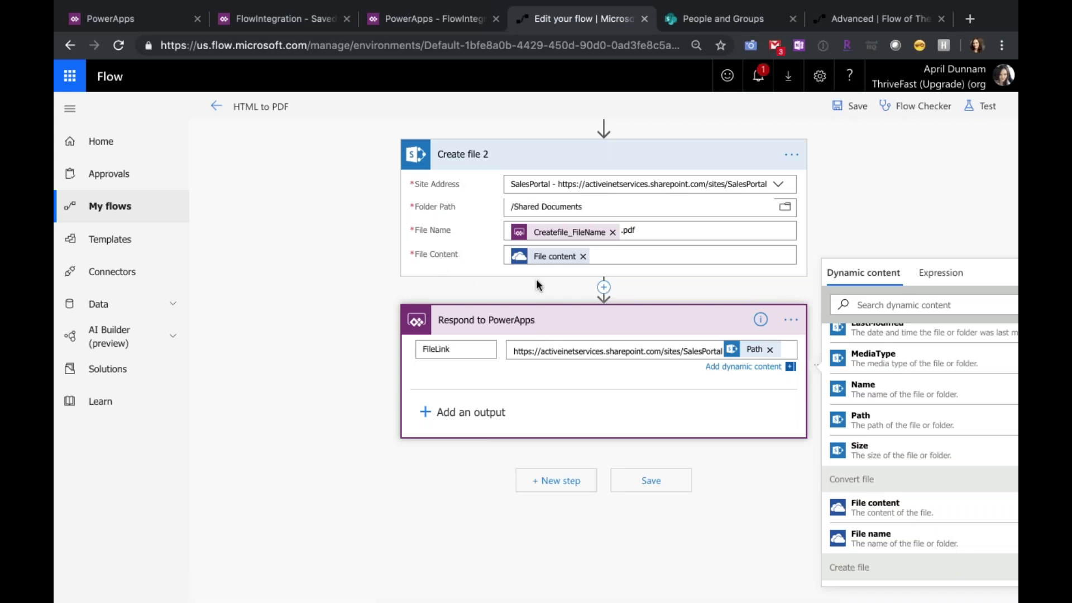
pyautogui.click(875, 251)
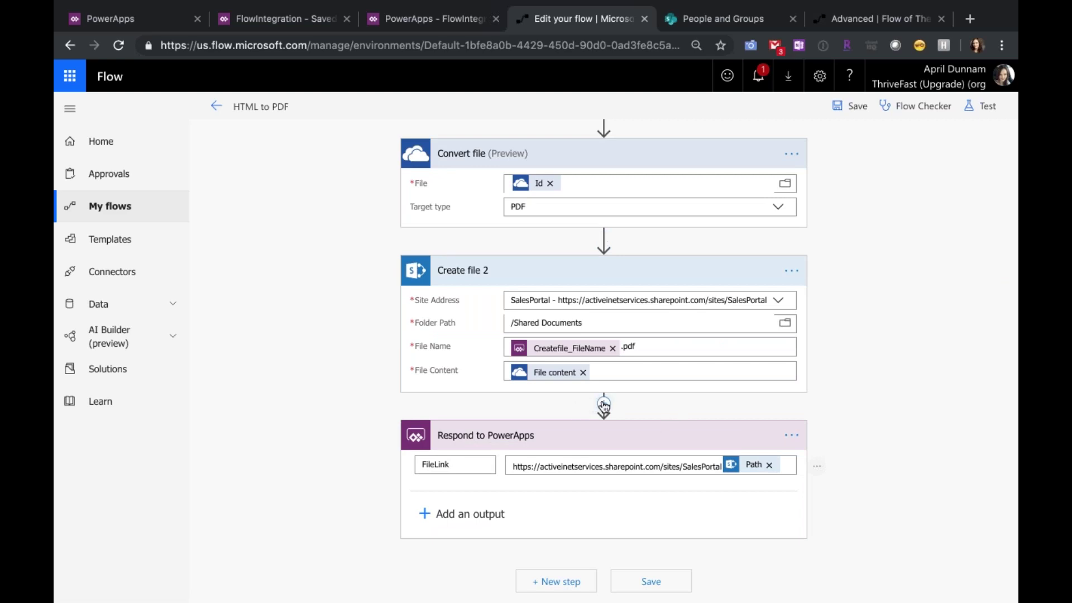
pyautogui.click(604, 403)
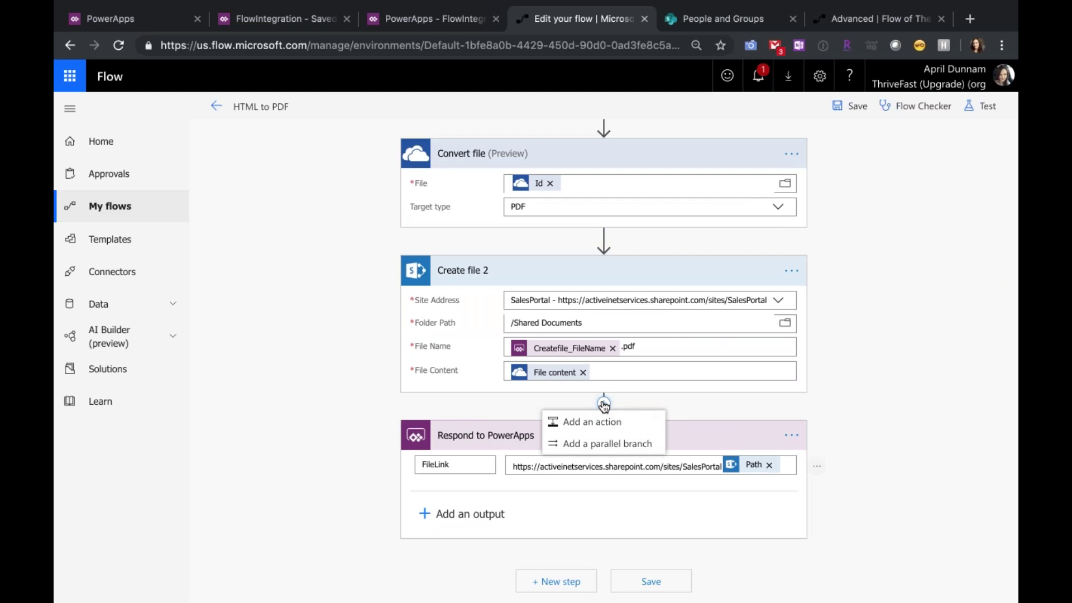
pyautogui.click(603, 422)
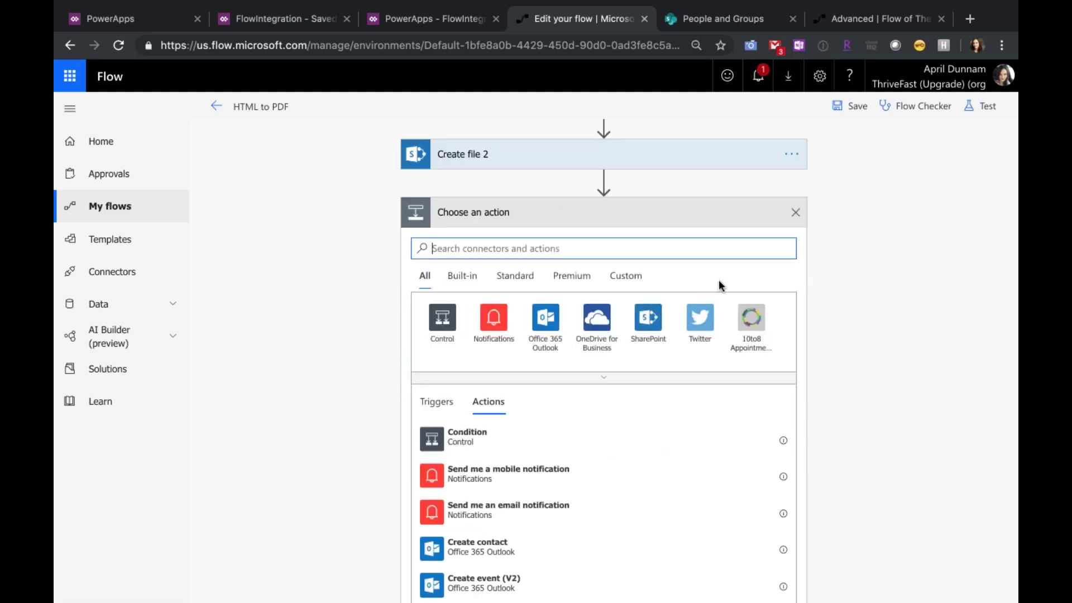
pyautogui.click(651, 329)
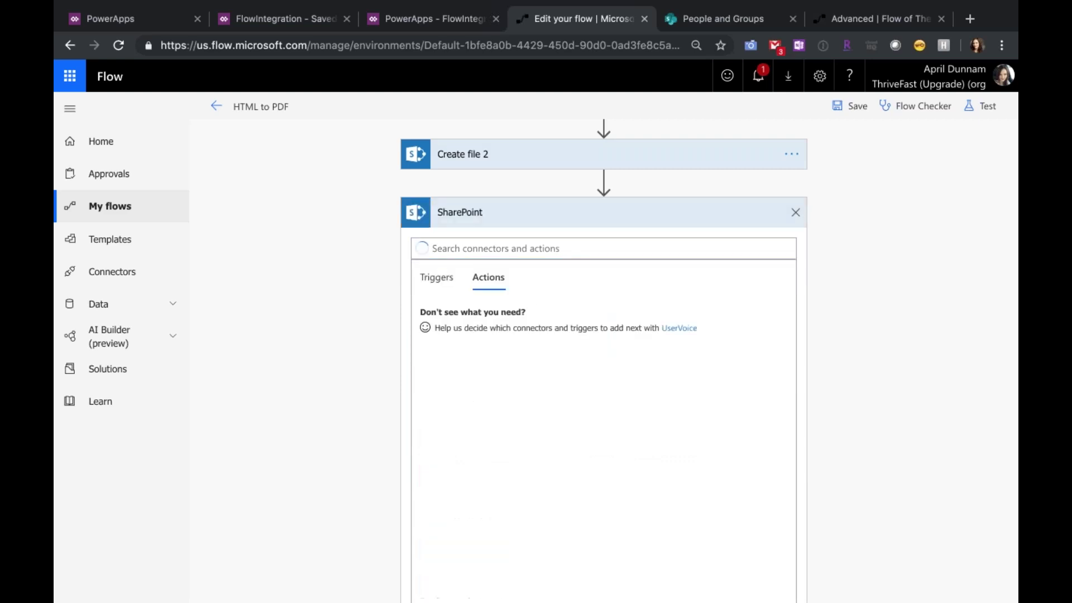
pyautogui.scroll(-10, 657, 437)
pyautogui.scroll(5, 657, 437)
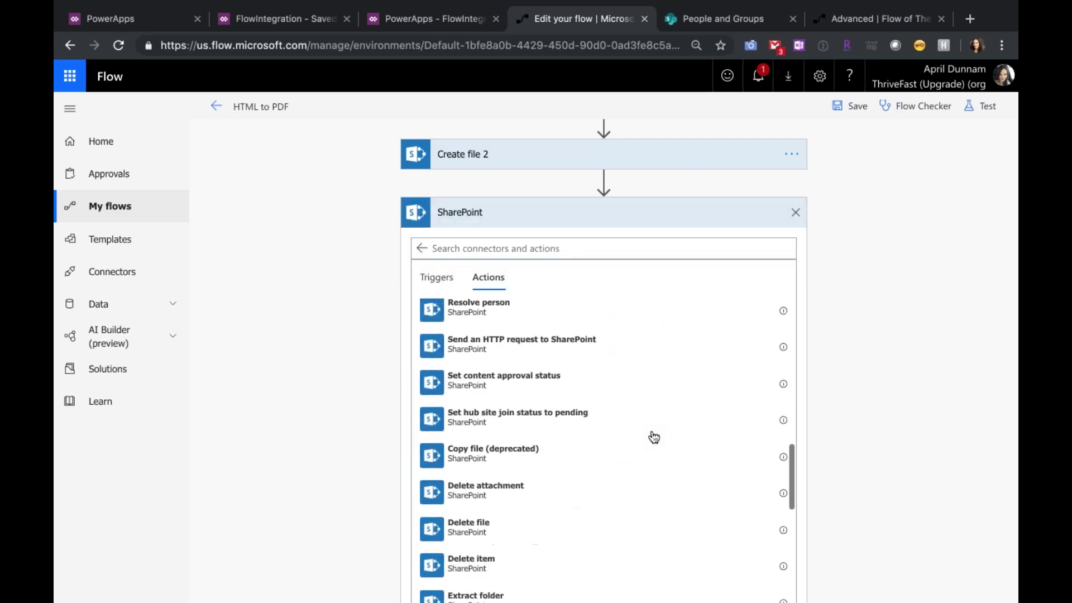
pyautogui.scroll(-3, 310, 448)
pyautogui.scroll(-2, 526, 400)
pyautogui.scroll(-7, 526, 400)
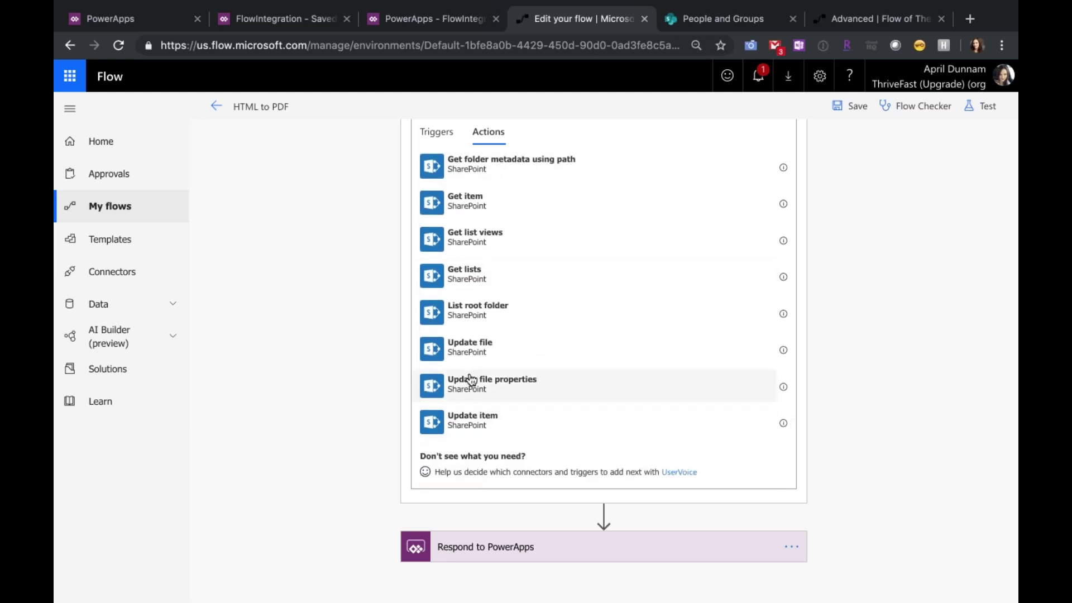
pyautogui.click(575, 390)
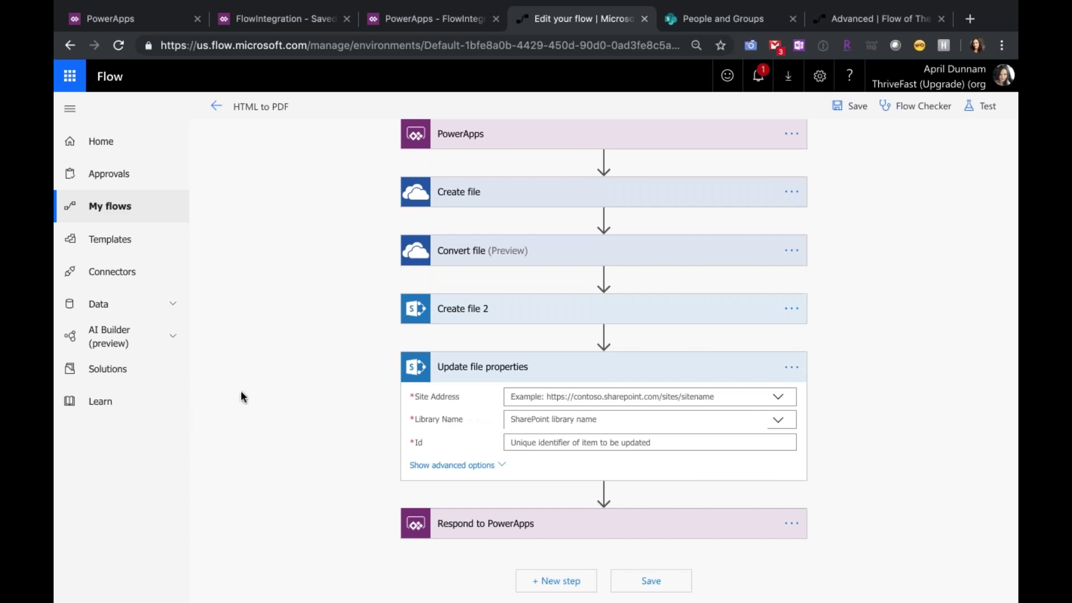
# Set the Update file properties action's Site Address to SalesPortal and its Library Name to Documents
pyautogui.click(778, 398)
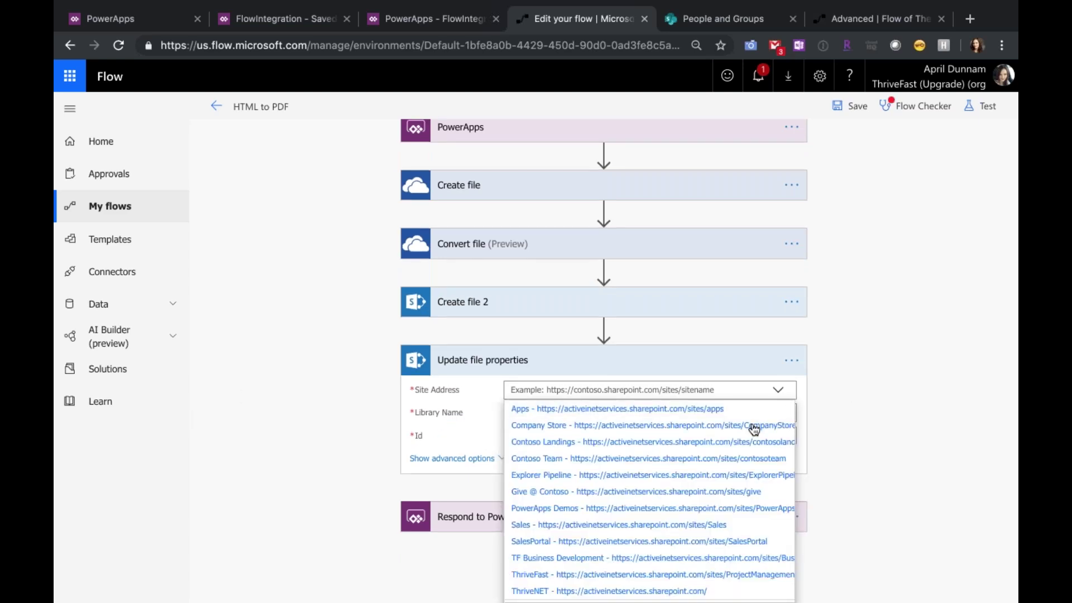
pyautogui.scroll(-1, 756, 431)
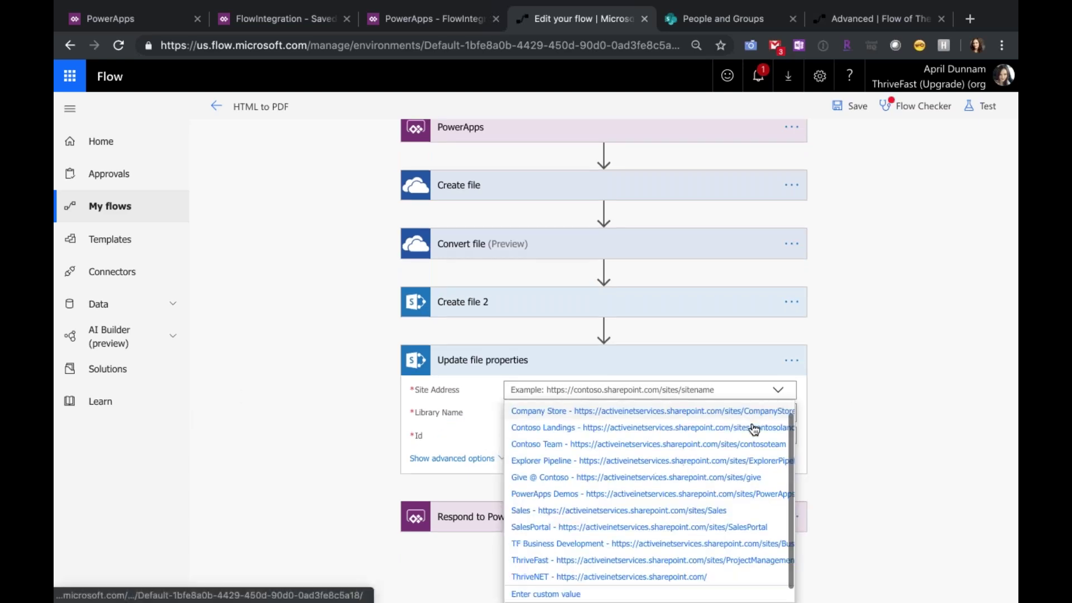
pyautogui.click(750, 527)
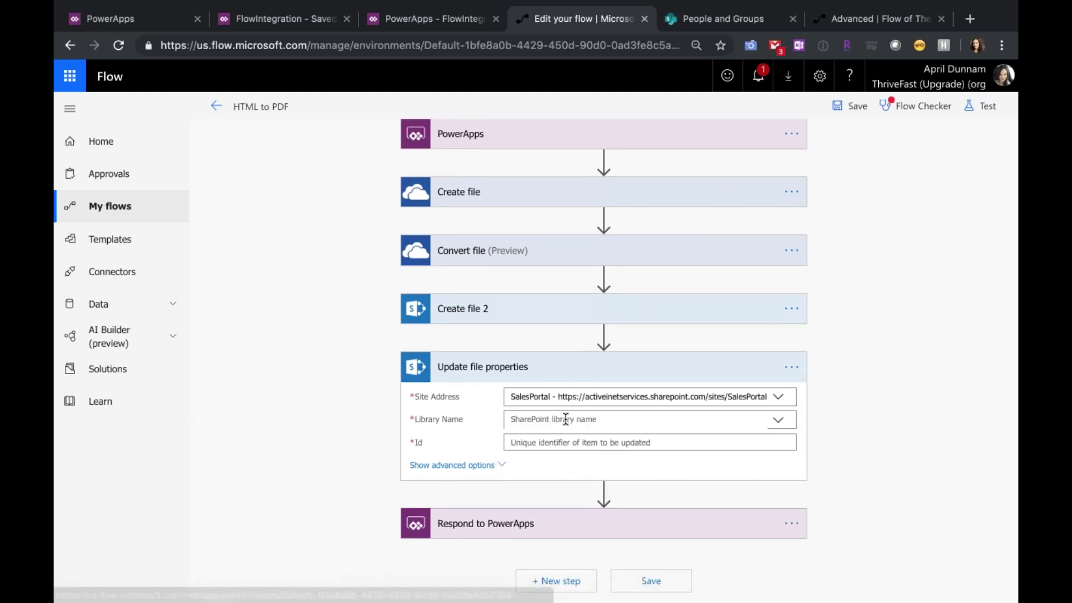
pyautogui.click(777, 422)
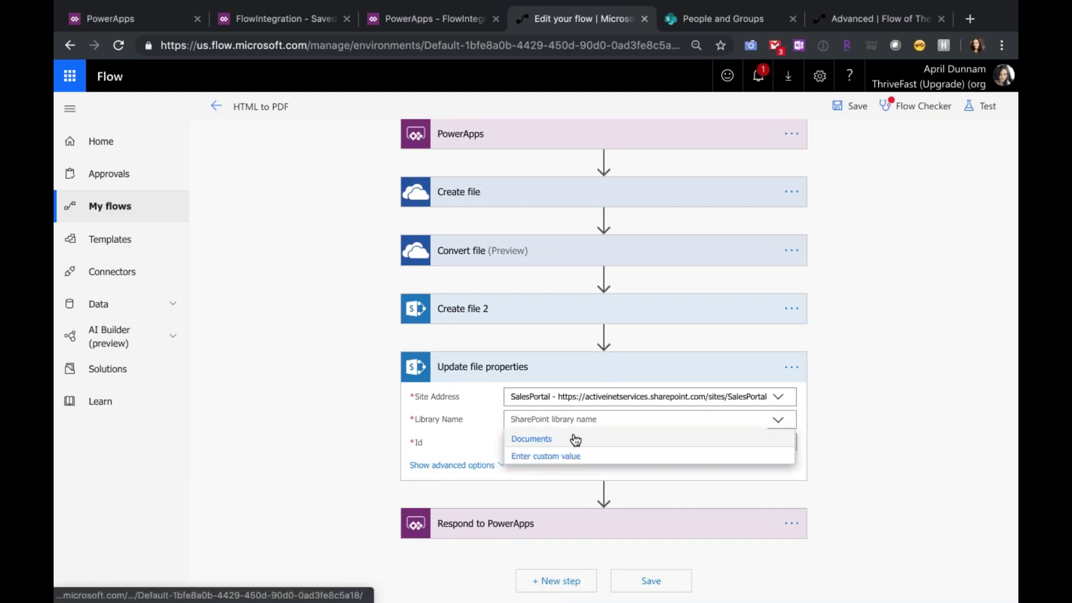
pyautogui.click(575, 440)
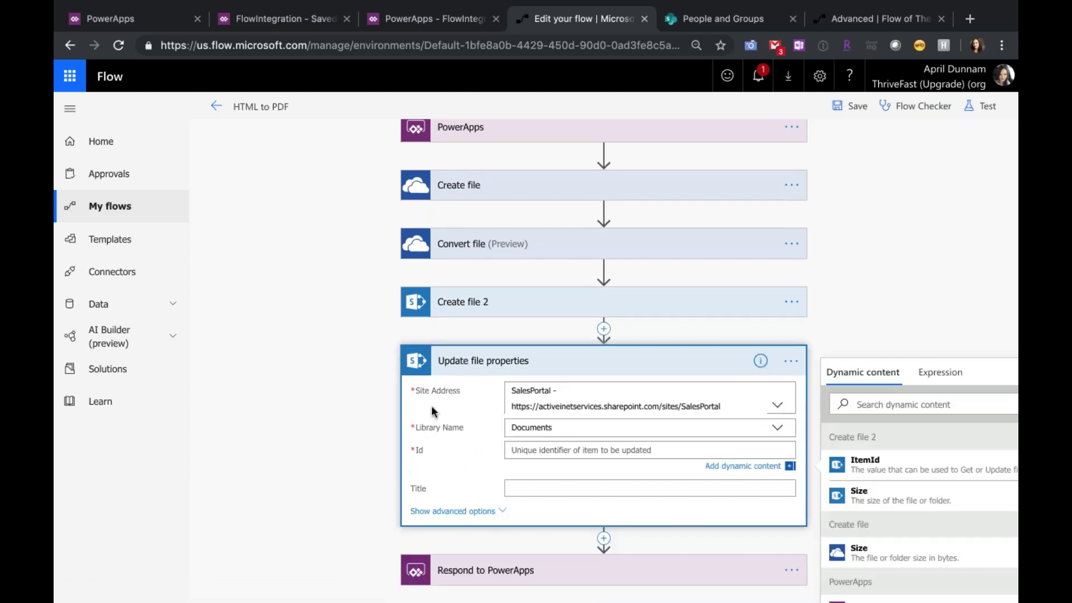
# Expand Create file 2 for reference and set the Update file properties Id to the ItemId output of Create file 2
pyautogui.scroll(-2, 491, 436)
pyautogui.click(477, 194)
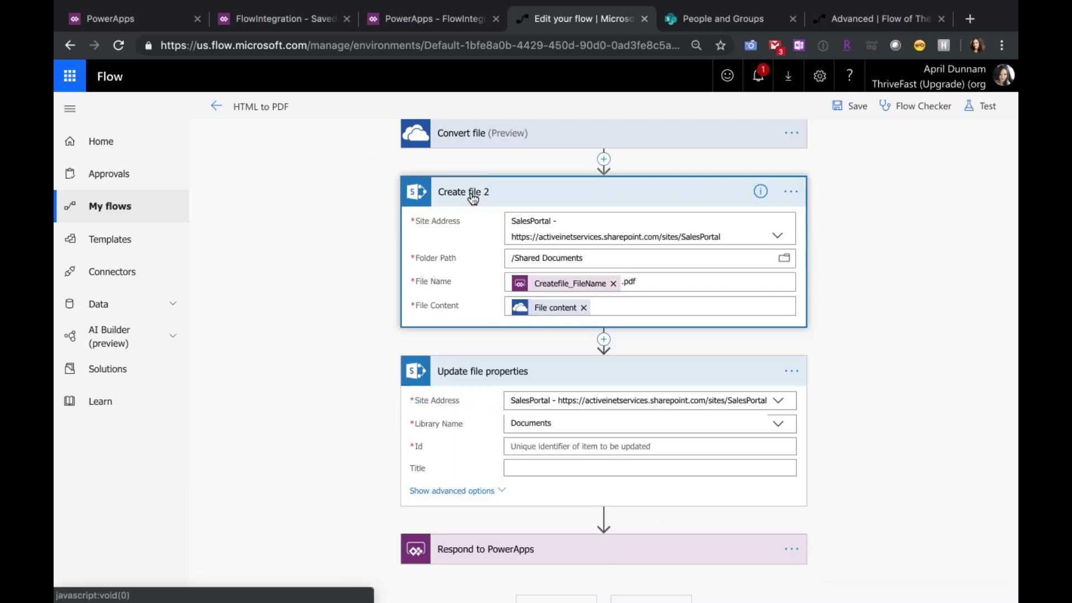
pyautogui.scroll(-1, 547, 449)
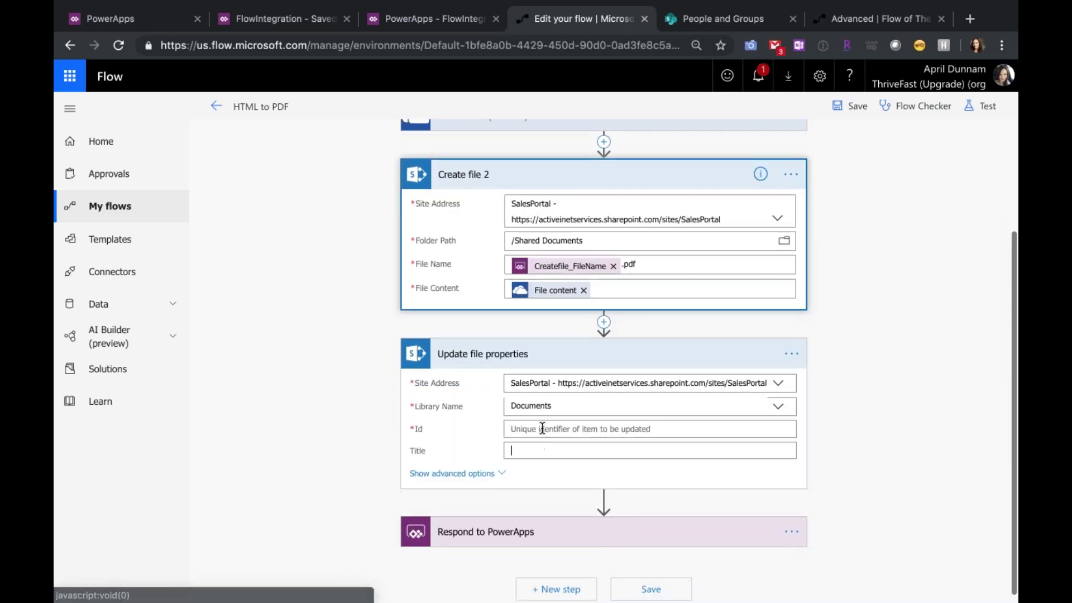
pyautogui.click(575, 429)
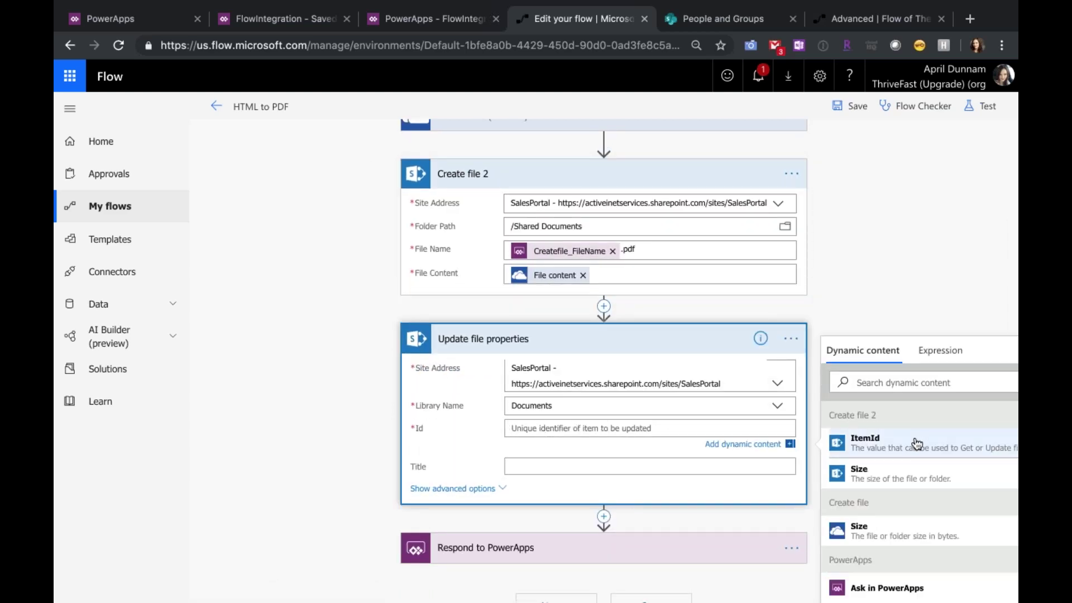
pyautogui.click(911, 446)
# Show the advanced options of Update file properties, examine the Title field's available dynamic content, and review the flow's actions
pyautogui.click(462, 493)
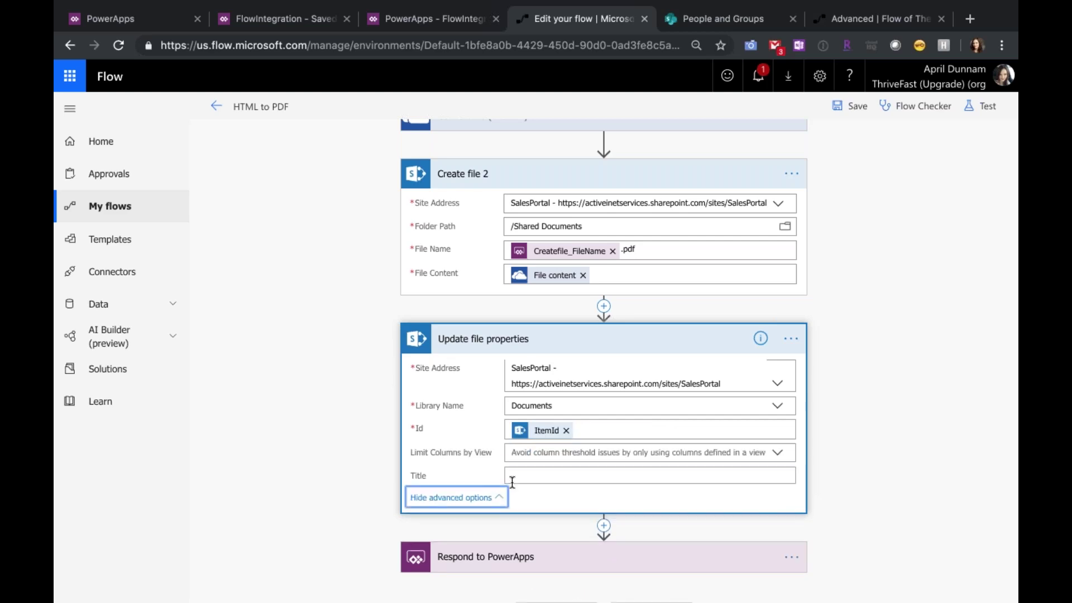
pyautogui.click(544, 477)
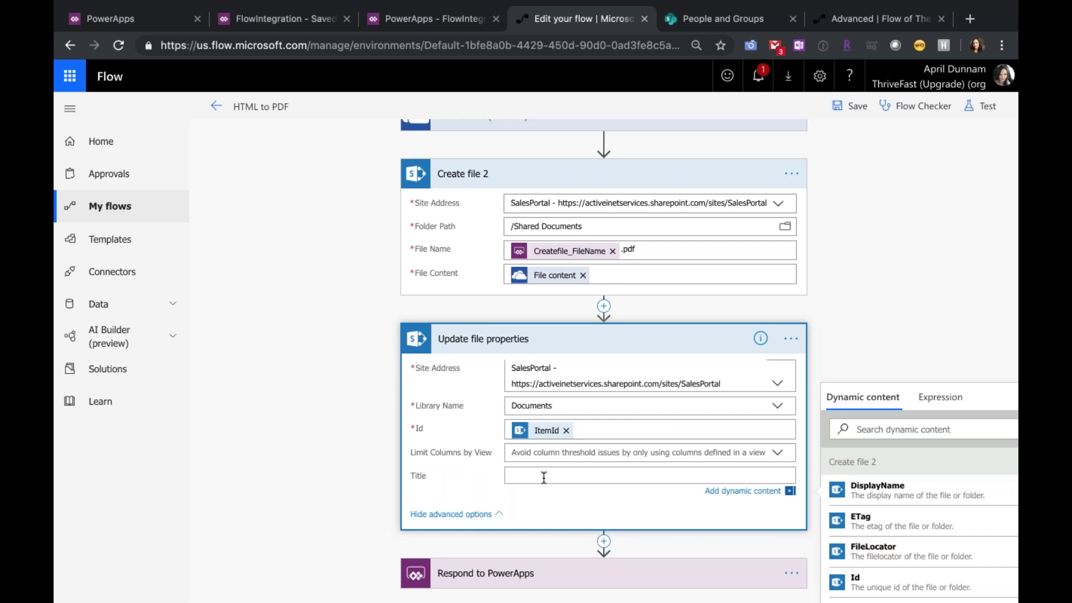
pyautogui.scroll(-2, 366, 391)
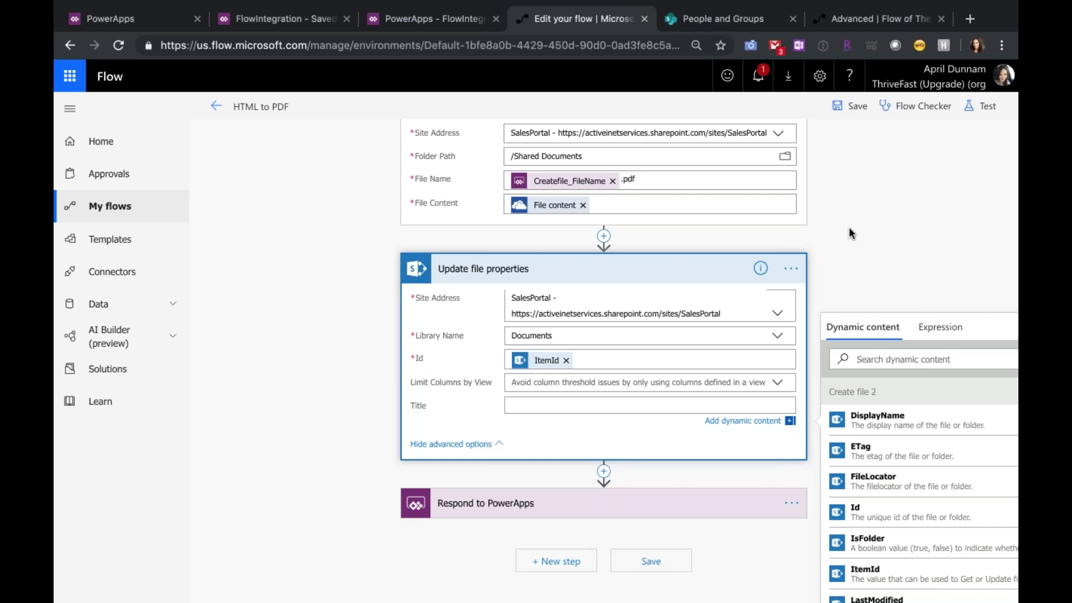
pyautogui.click(863, 214)
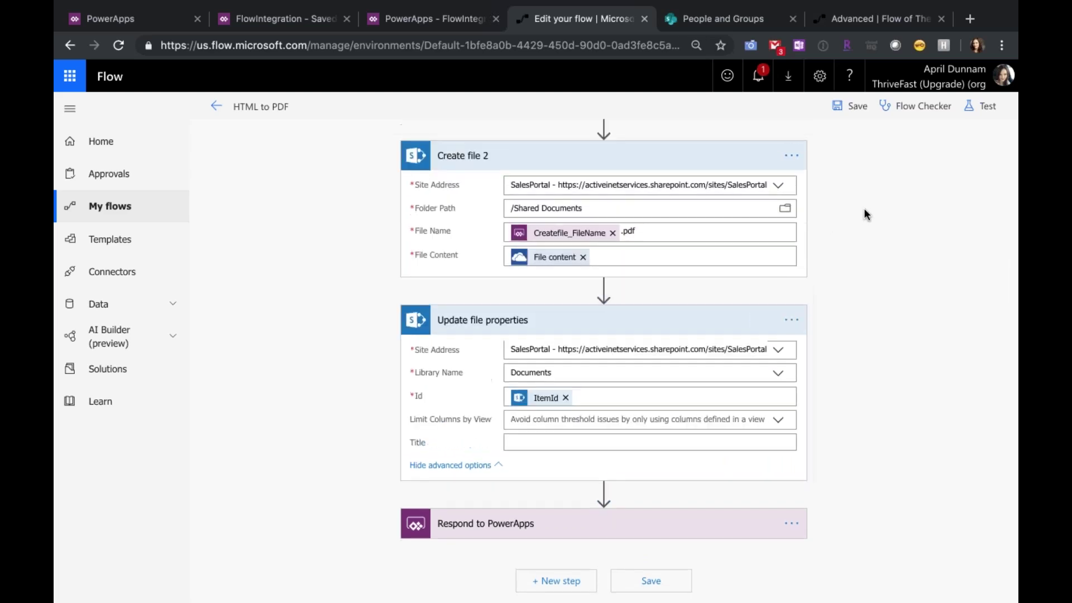
pyautogui.scroll(3, 258, 285)
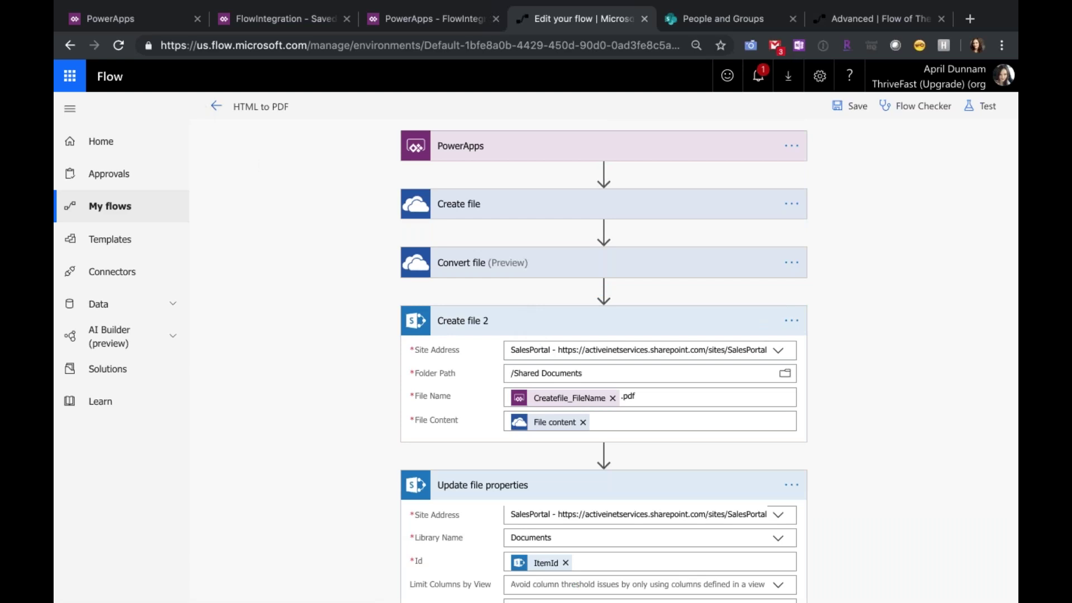
pyautogui.moveTo(214, 108); pyautogui.dragTo(276, 229)
pyautogui.scroll(-3, 282, 229)
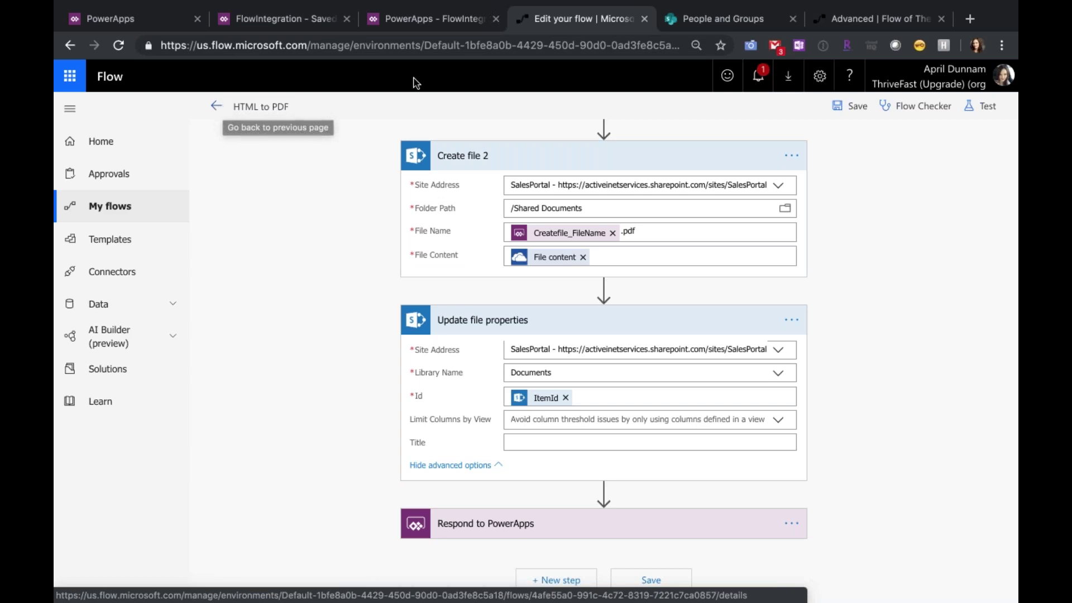
# Switch to the ExtendingPowerAppsWithFlow presentation in PowerPoint and start the slide show from slide 13, "#3 - Mass Import Data"
pyautogui.hotkey('ctrl', 'shift', 'Tab')
pyautogui.hotkey('ctrl', 'Left')
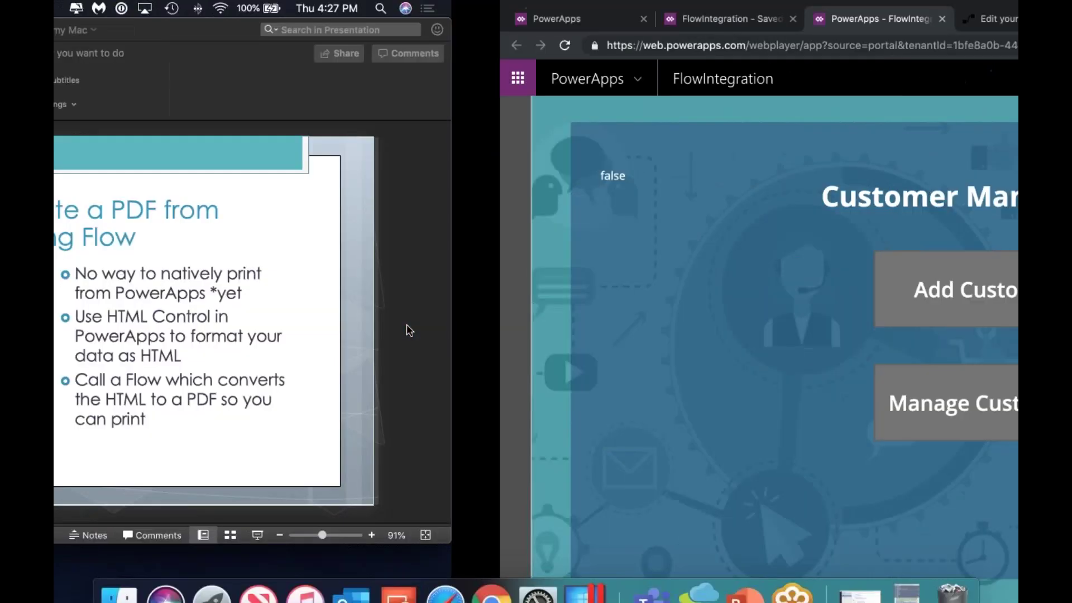
pyautogui.click(126, 400)
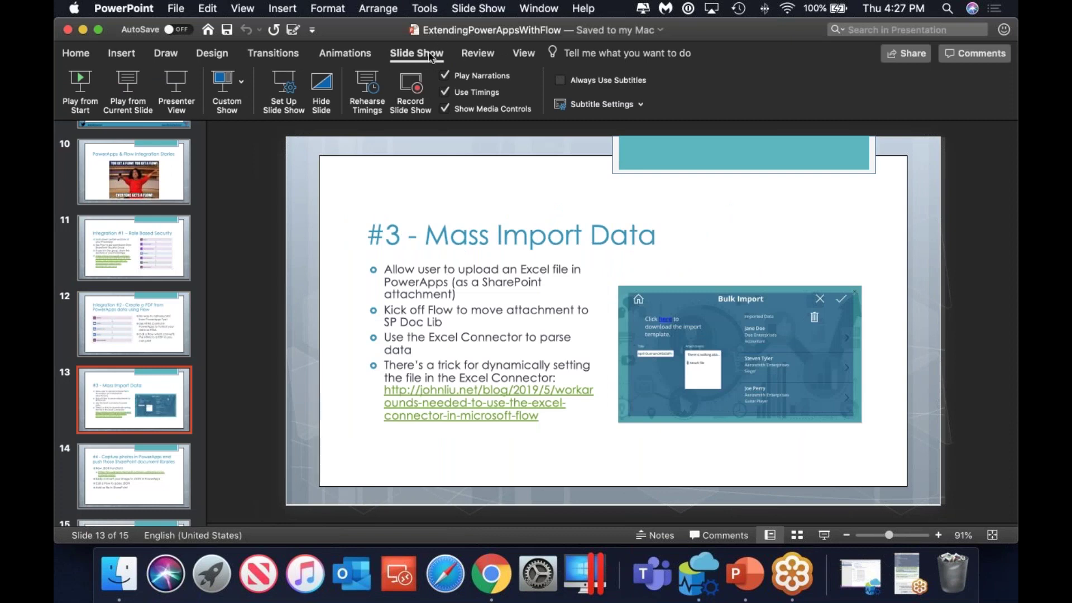
pyautogui.click(479, 8)
pyautogui.click(515, 43)
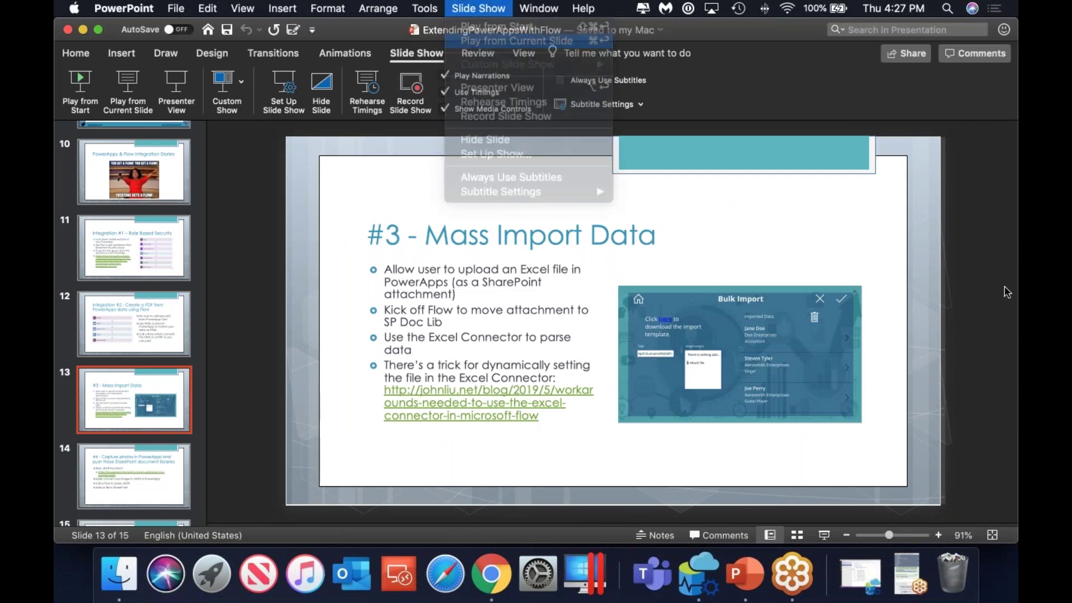
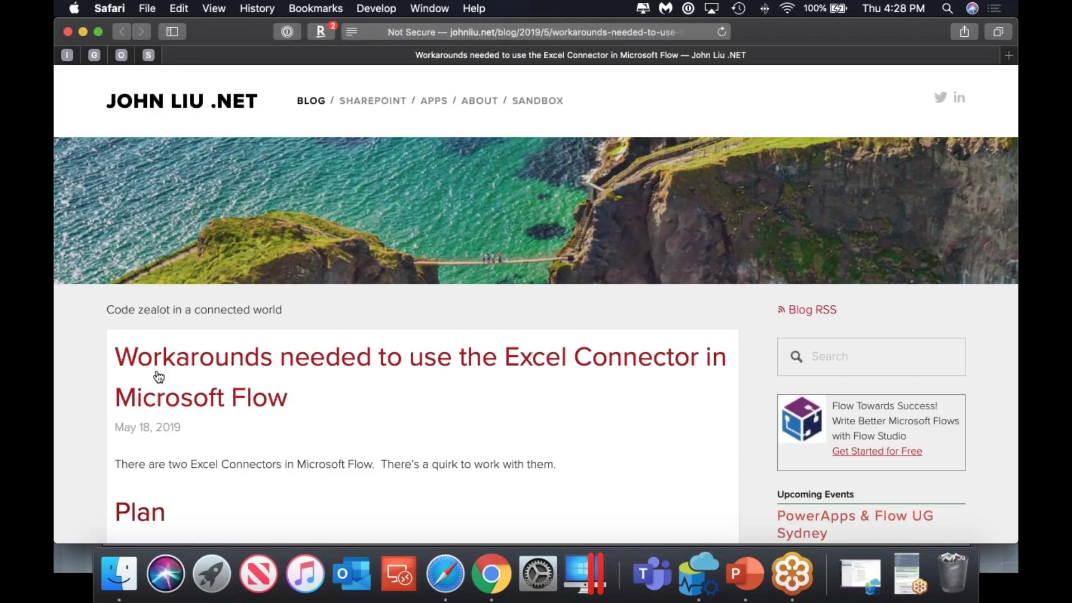
# Read through the article on Excel Connector workarounds in Microsoft Flow, including its Send an HTTP request to SharePoint example
pyautogui.scroll(-5, 158, 374)
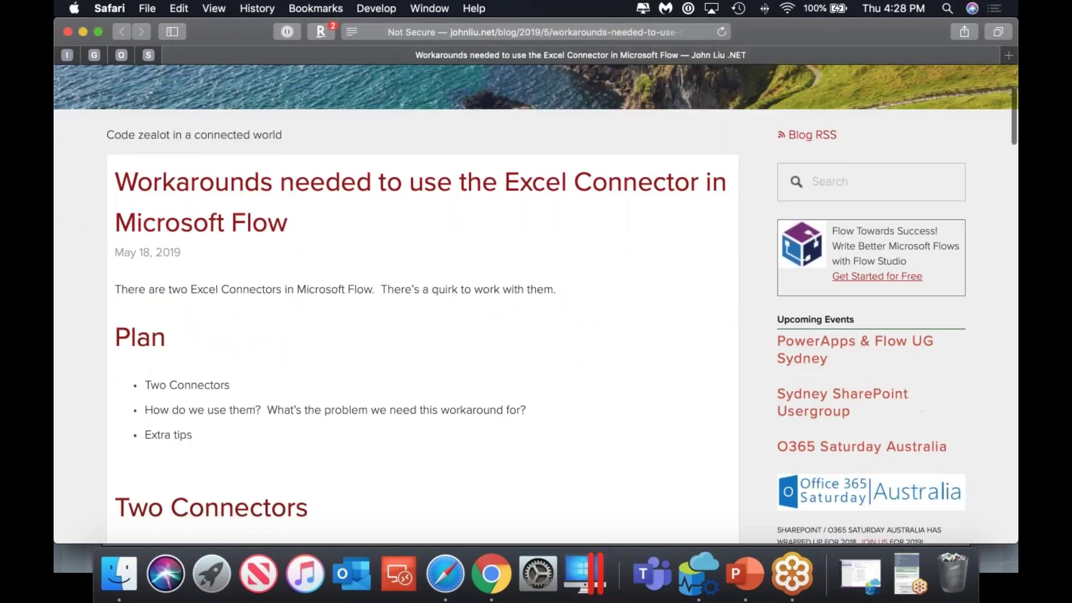
pyautogui.scroll(-10, 158, 374)
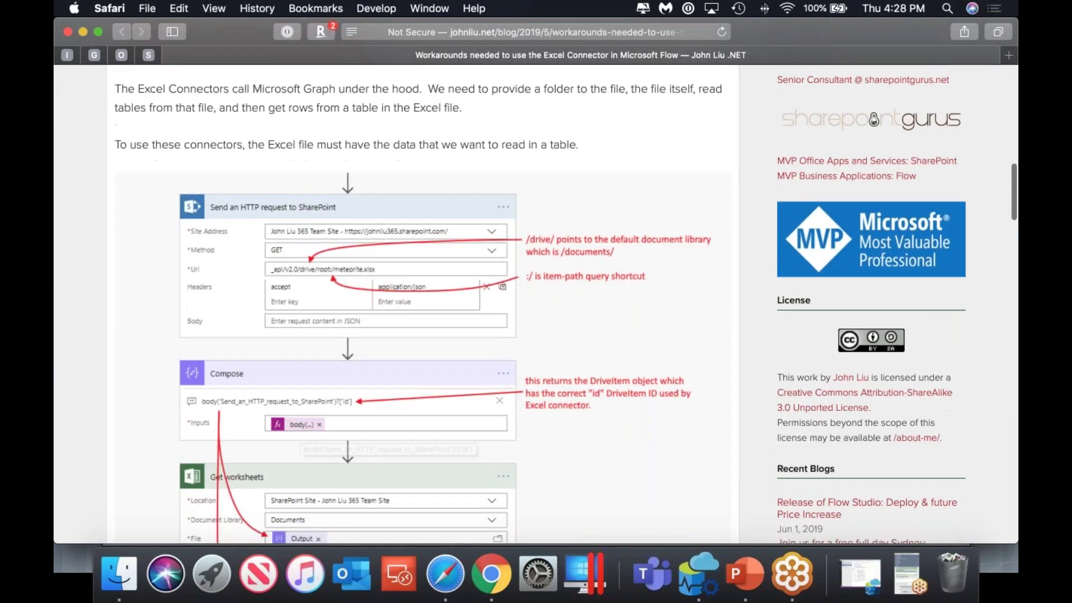
pyautogui.scroll(-4, 629, 400)
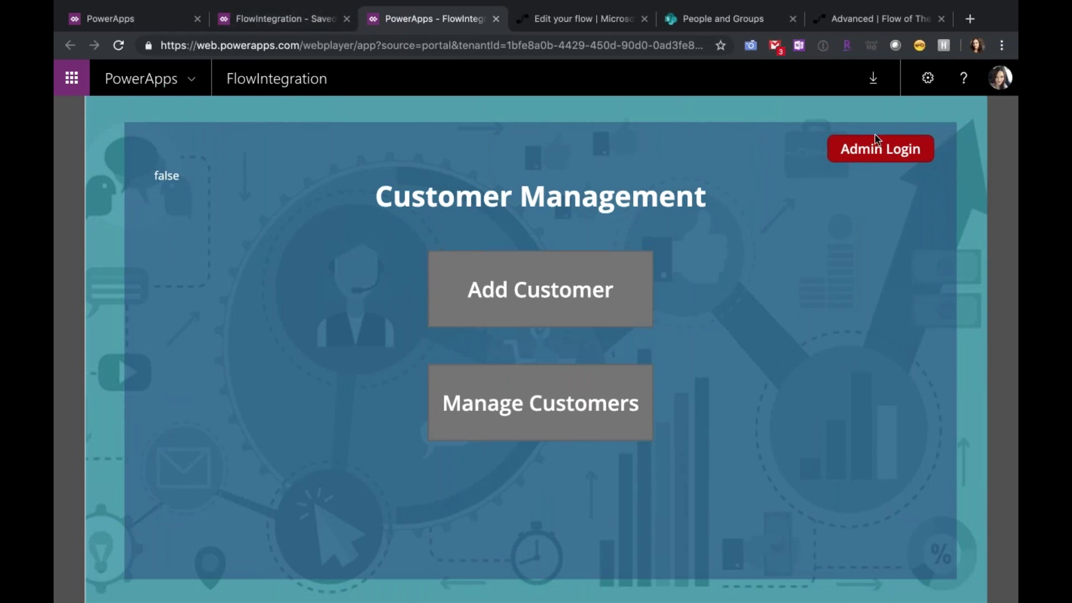
# Start the admin login in the web app, and in the studio exit the preview and collapse the Landing and AddCustomer screens
pyautogui.click(902, 155)
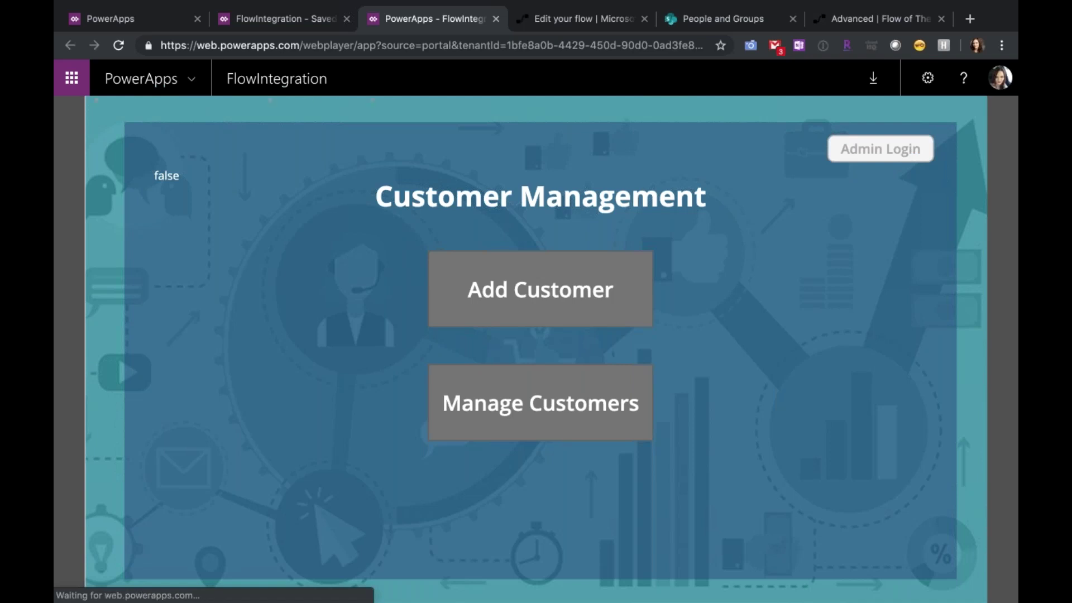
pyautogui.click(273, 21)
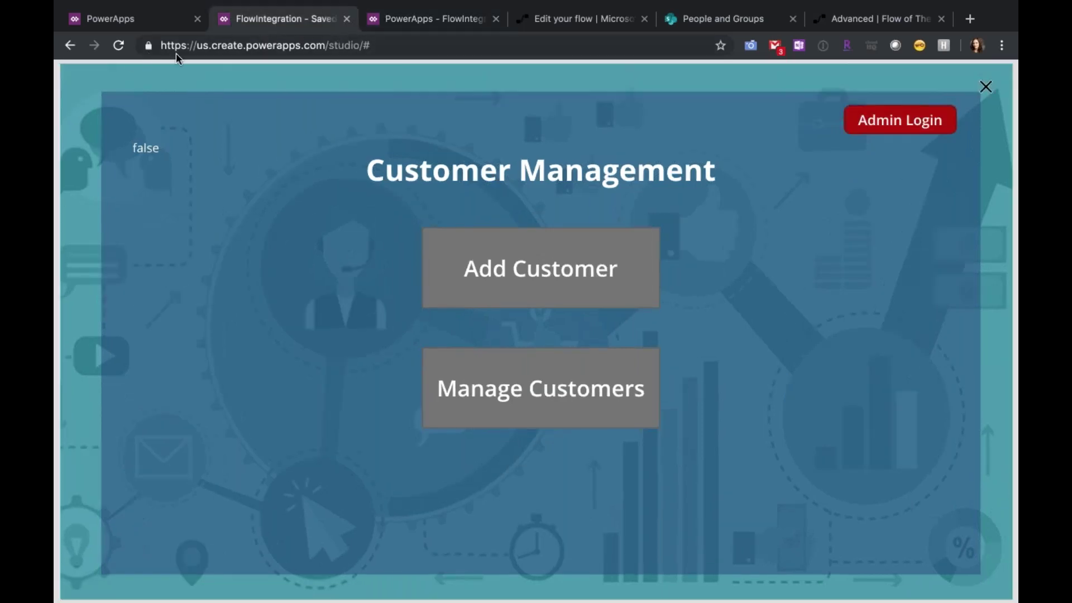
pyautogui.click(986, 87)
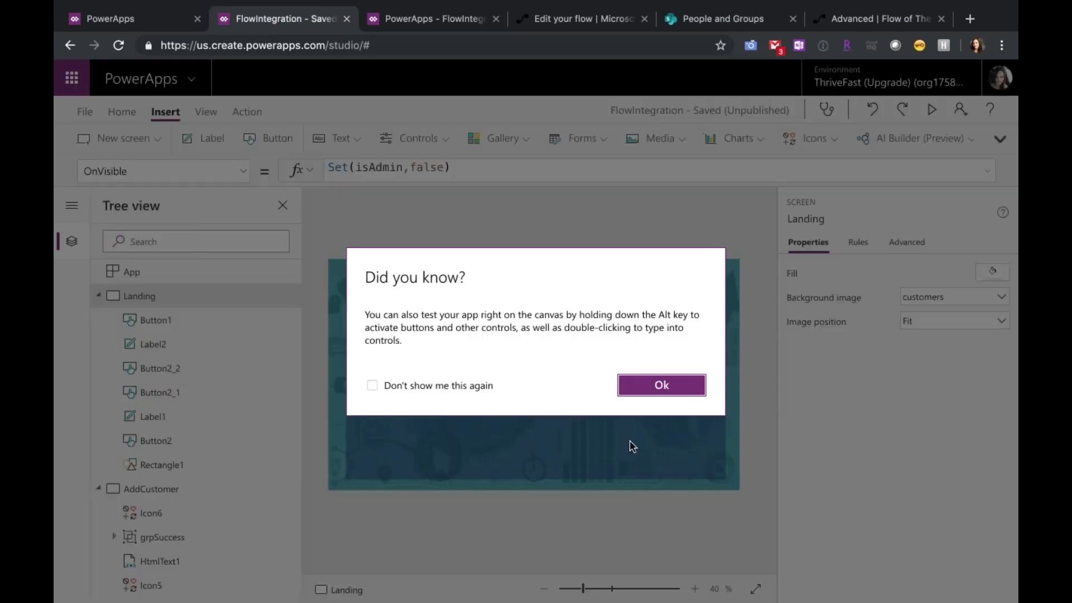
pyautogui.click(658, 393)
pyautogui.click(99, 296)
pyautogui.click(98, 320)
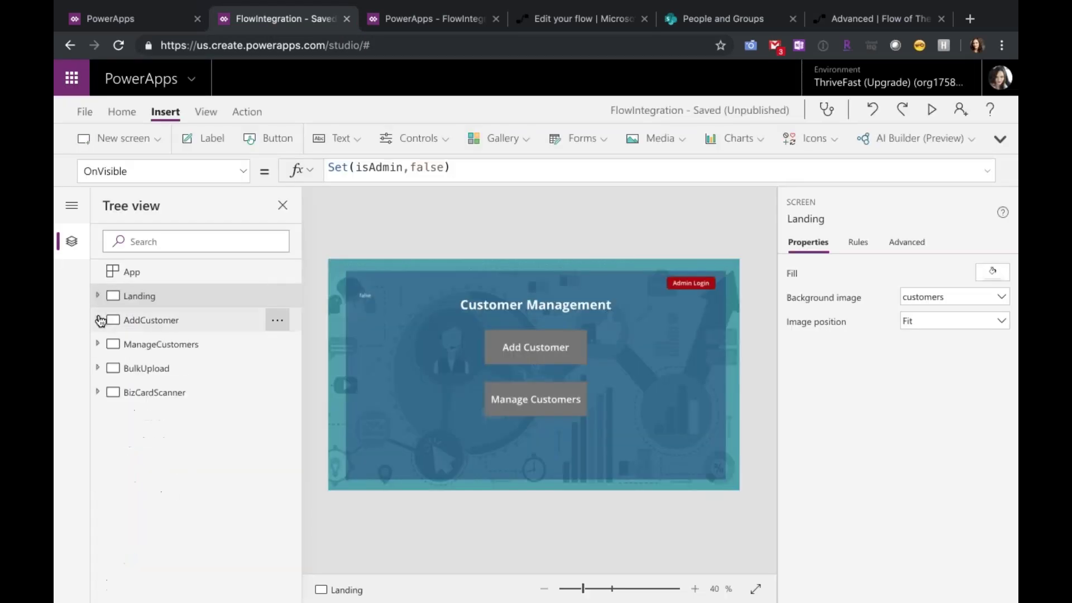
# Open the BulkUpload screen and review the data sources connected to the app
pyautogui.click(136, 369)
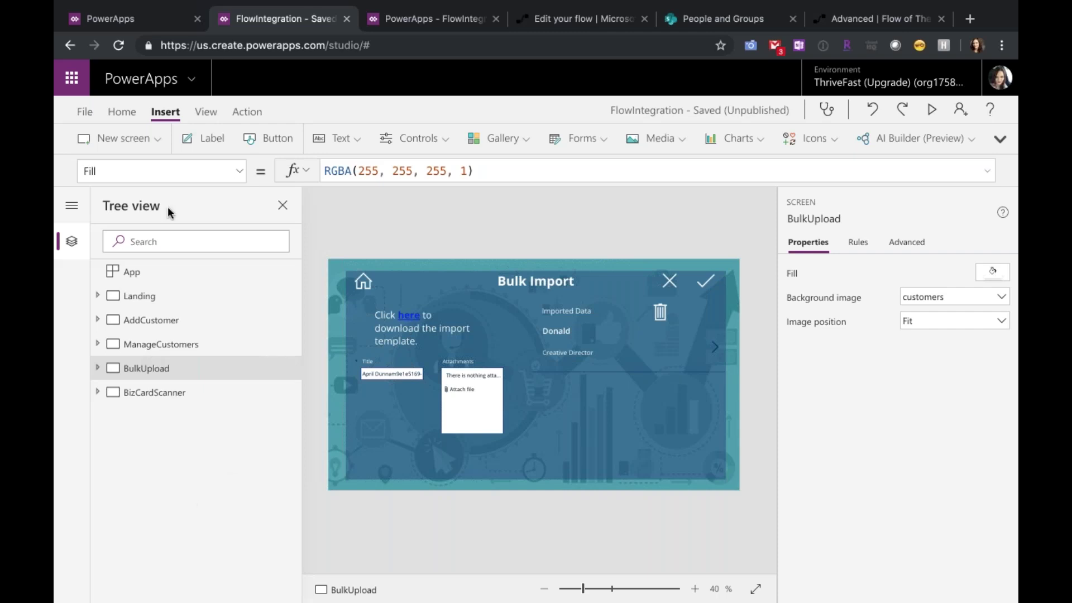
pyautogui.click(205, 112)
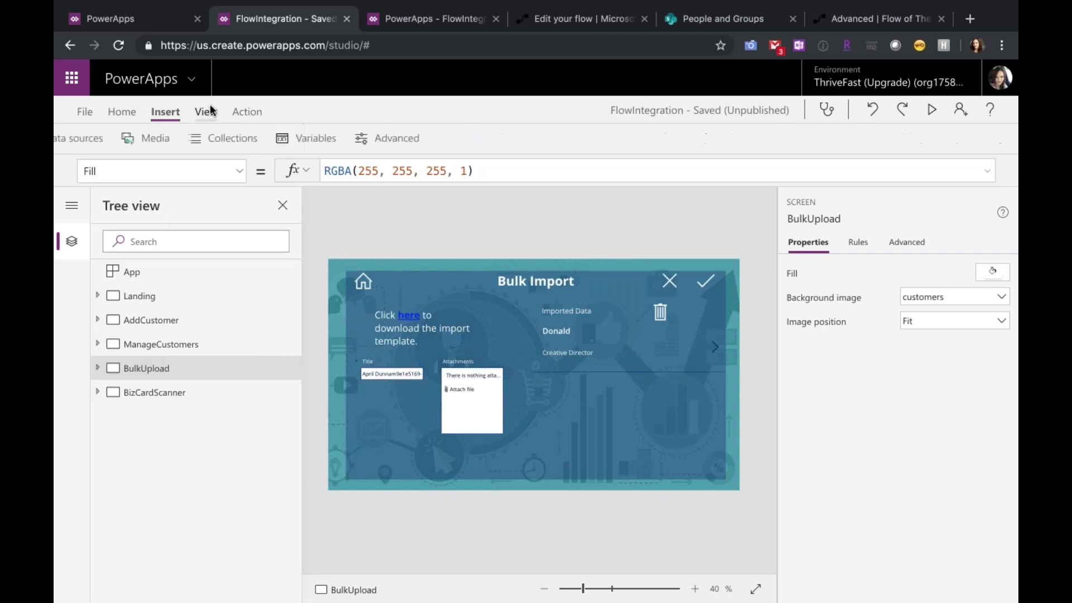
pyautogui.click(123, 139)
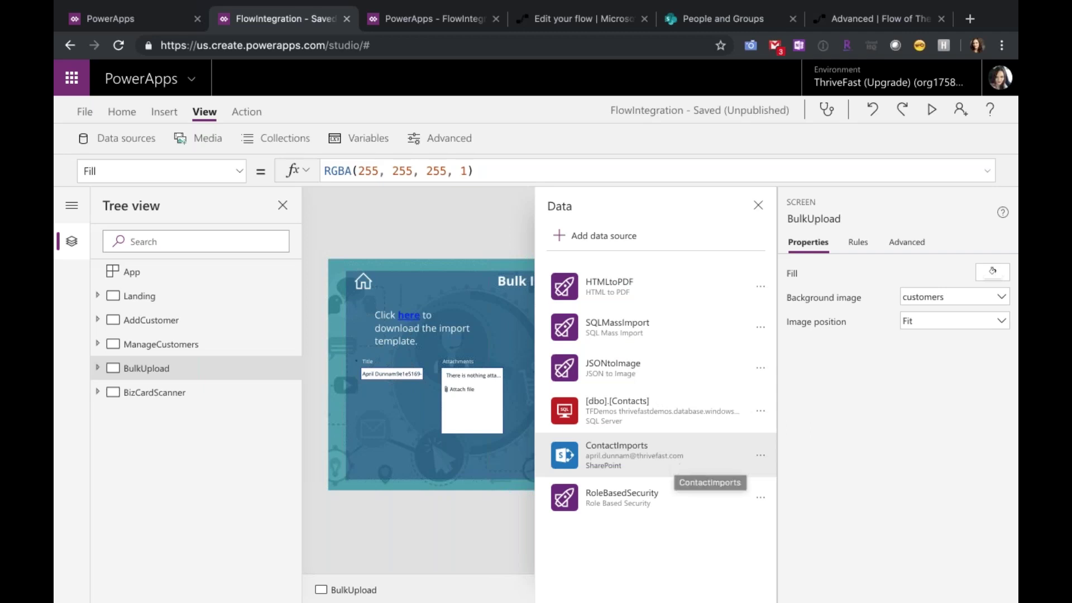
pyautogui.click(758, 207)
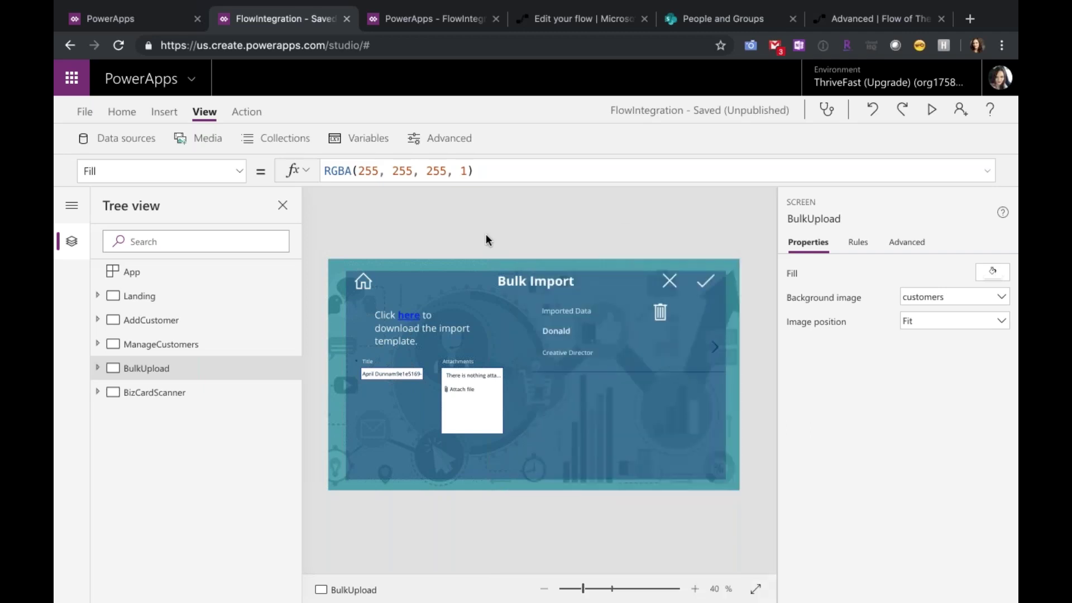
# Expand BulkUpload in the tree, select FormBulkUpload, and review which fields the form includes
pyautogui.click(99, 368)
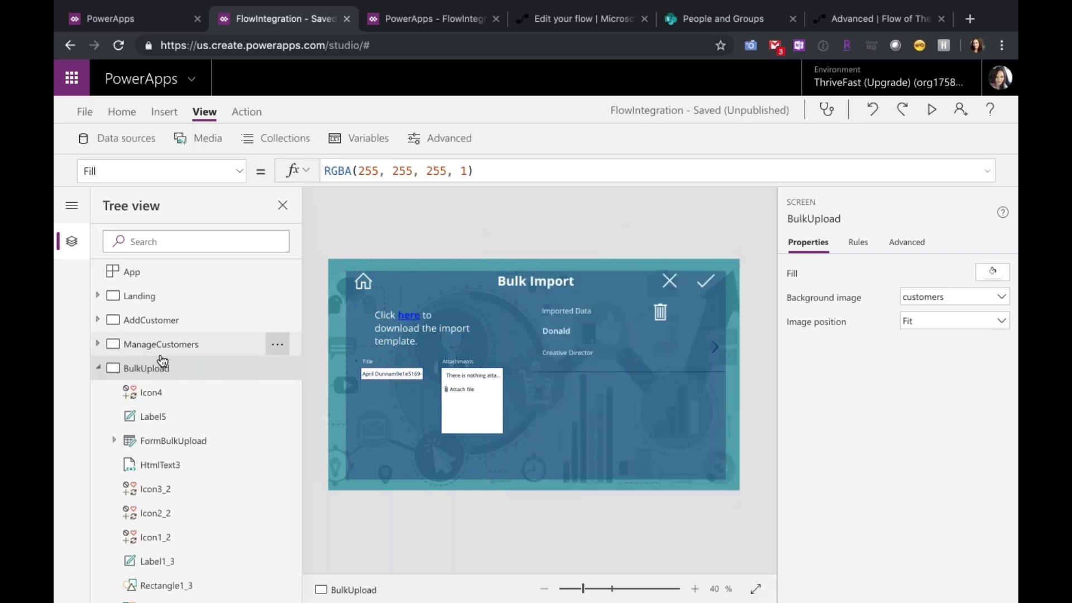
pyautogui.scroll(-2, 158, 363)
pyautogui.click(207, 393)
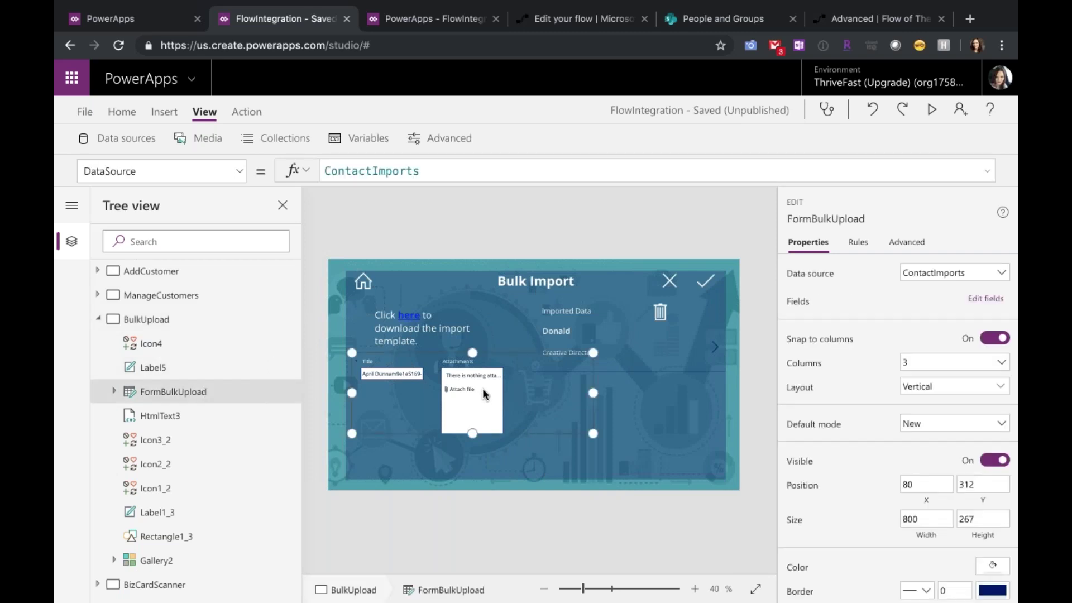
pyautogui.click(991, 301)
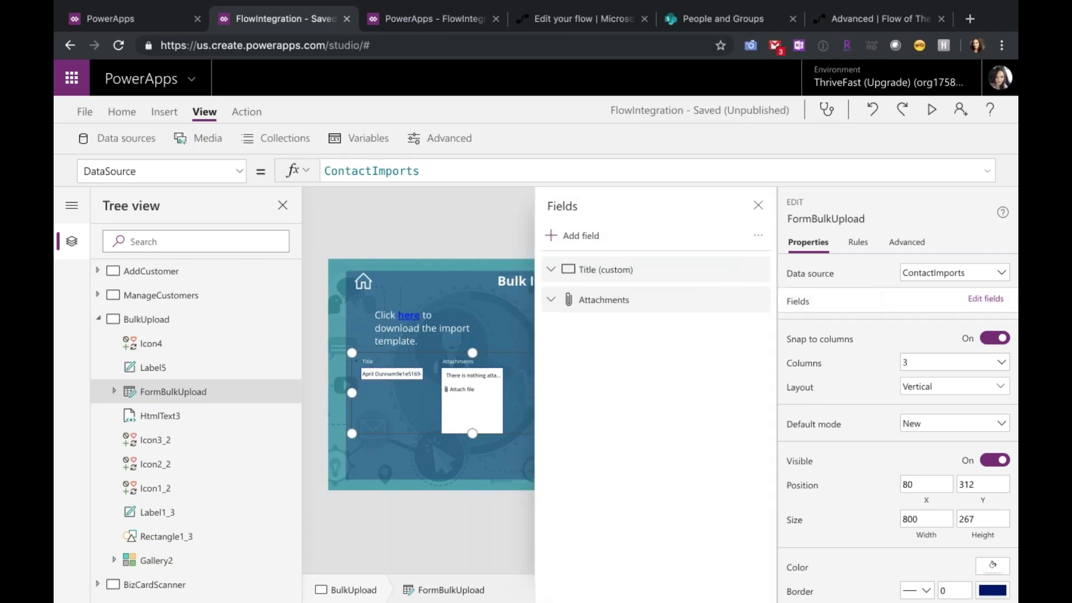
pyautogui.click(760, 206)
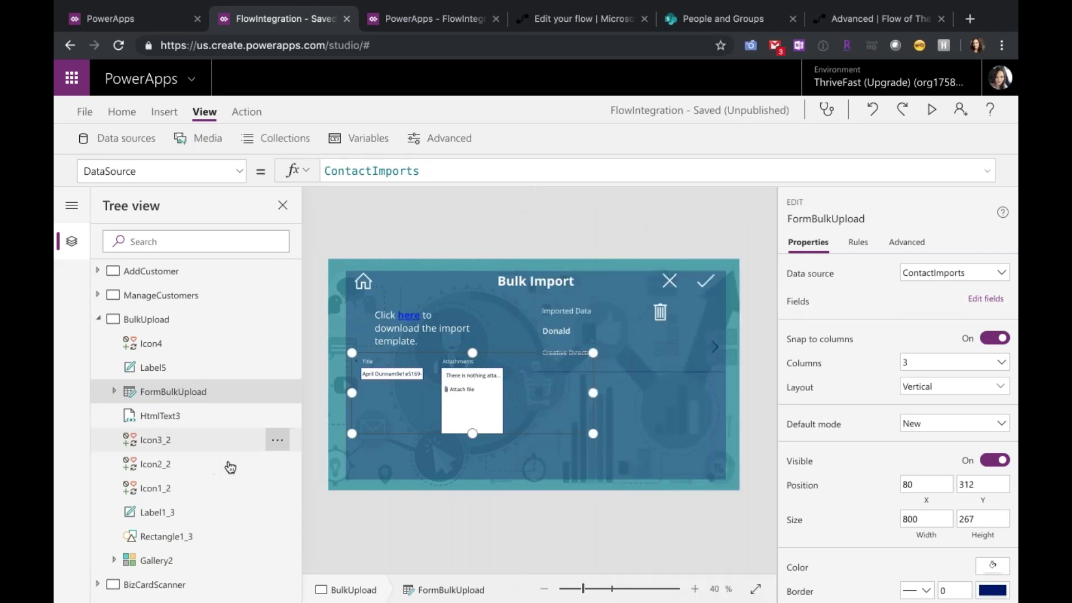
# Examine the Default formula of the Title card's text input in the bulk upload form
pyautogui.click(399, 370)
pyautogui.click(399, 371)
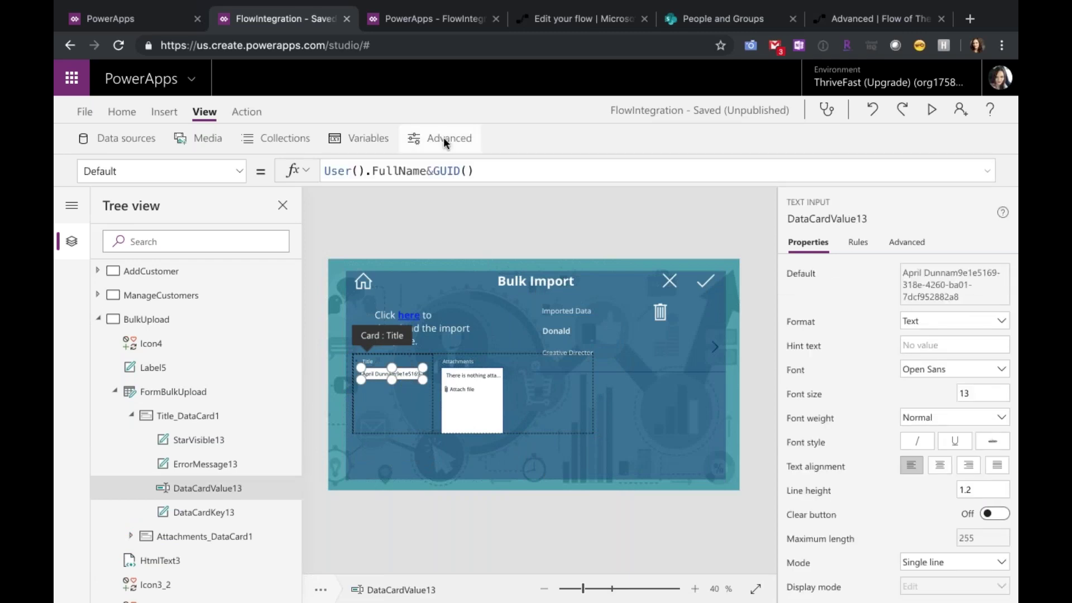
pyautogui.click(491, 171)
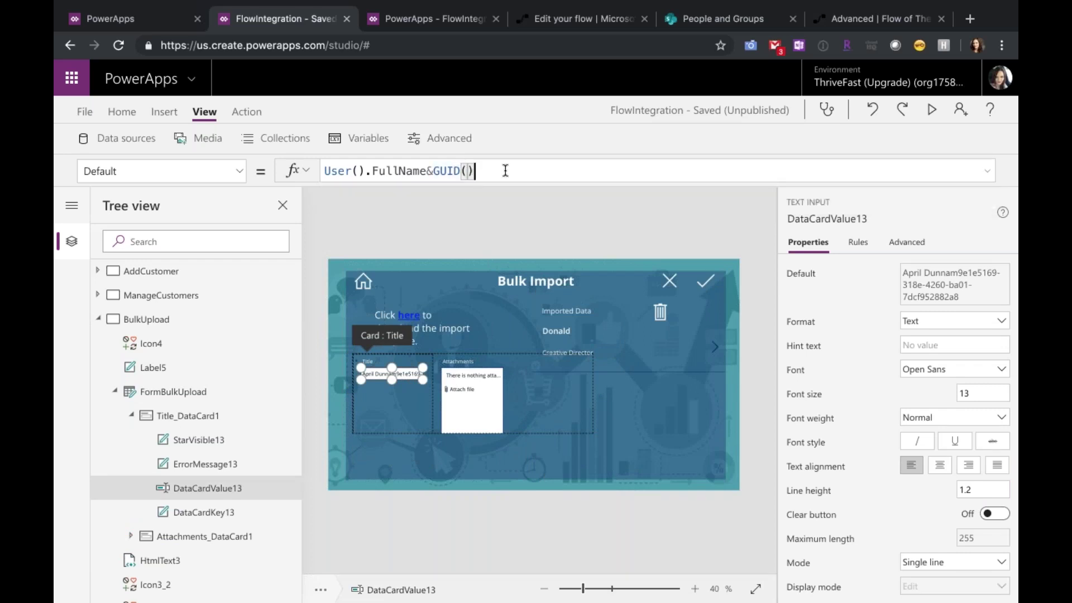
pyautogui.click(514, 205)
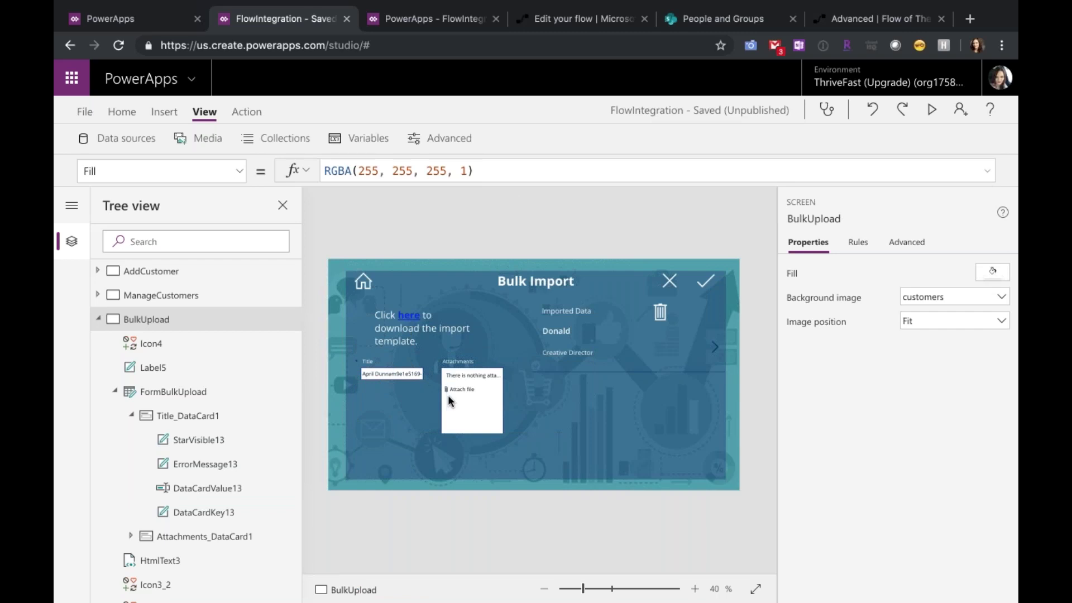
# Examine the full OnSelect formula of the check icon on the Bulk Import screen, including its status variable
pyautogui.click(701, 279)
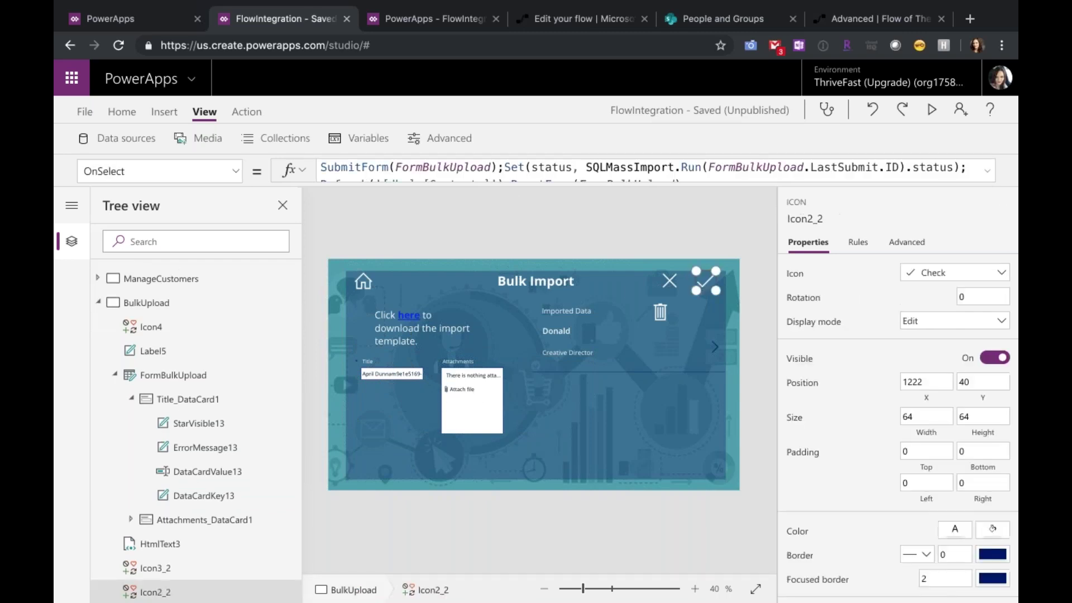
pyautogui.click(987, 173)
pyautogui.click(893, 223)
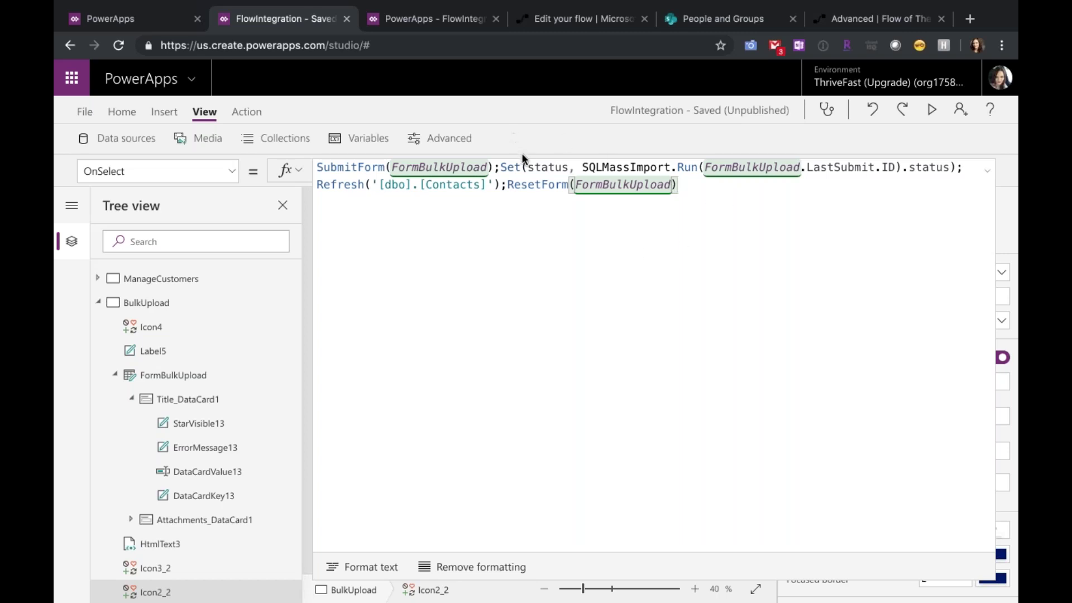
pyautogui.click(540, 165)
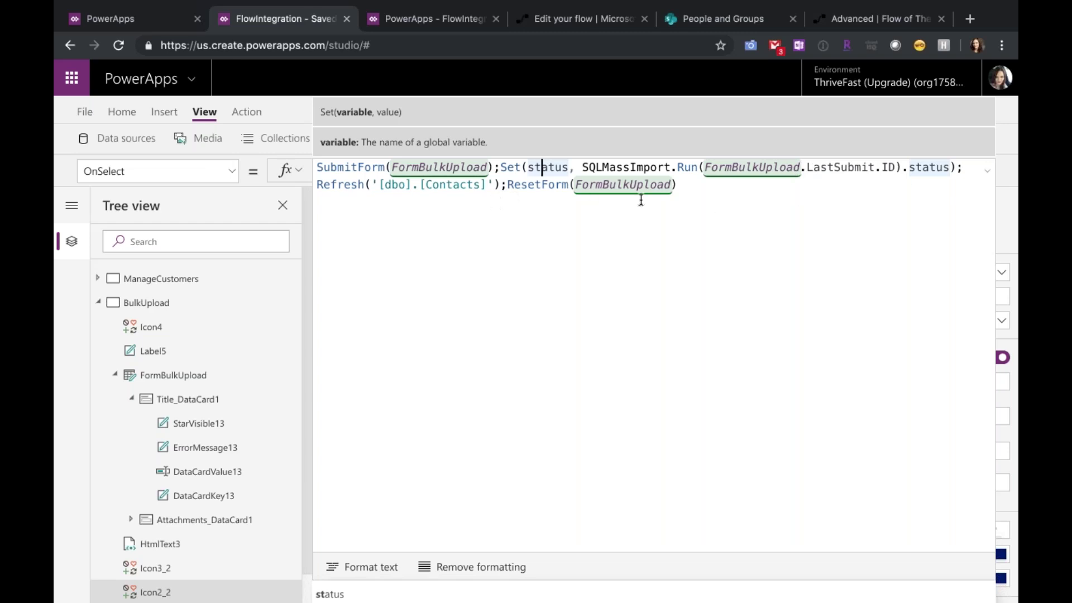
pyautogui.click(1004, 180)
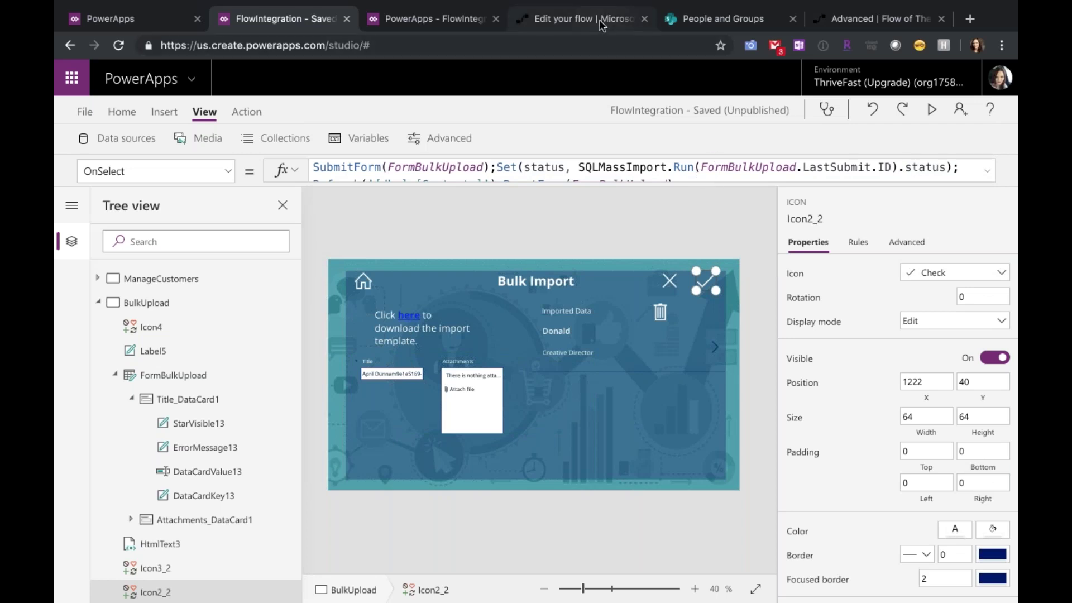
# Switch to Microsoft Flow, leave the HTML to PDF flow without saving, and open the SQL Mass Import flow for editing
pyautogui.click(581, 18)
pyautogui.click(110, 207)
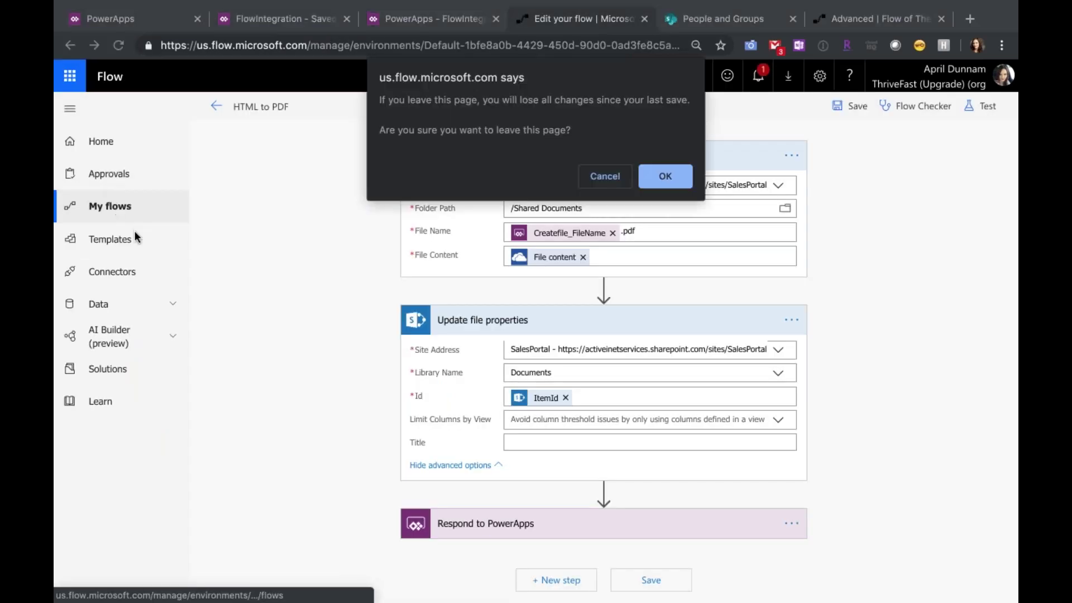
pyautogui.click(666, 176)
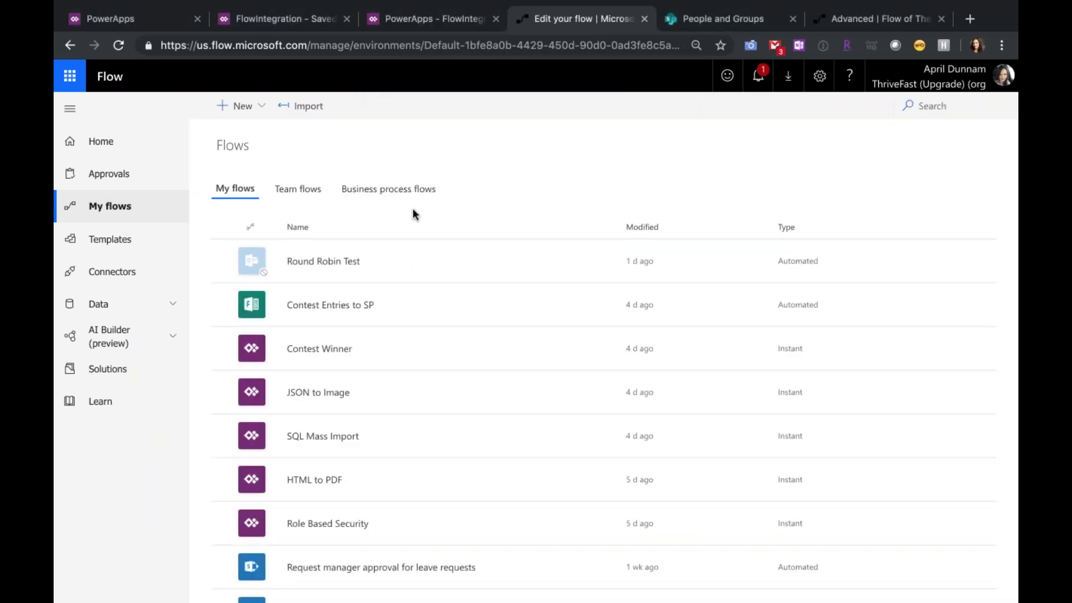
pyautogui.scroll(-2, 413, 212)
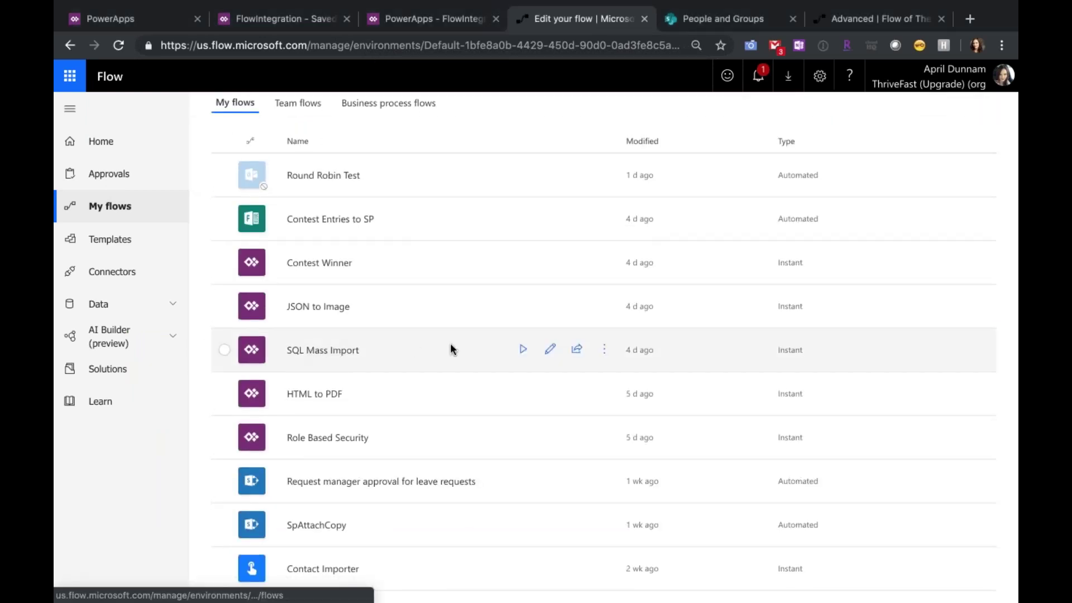
pyautogui.click(549, 350)
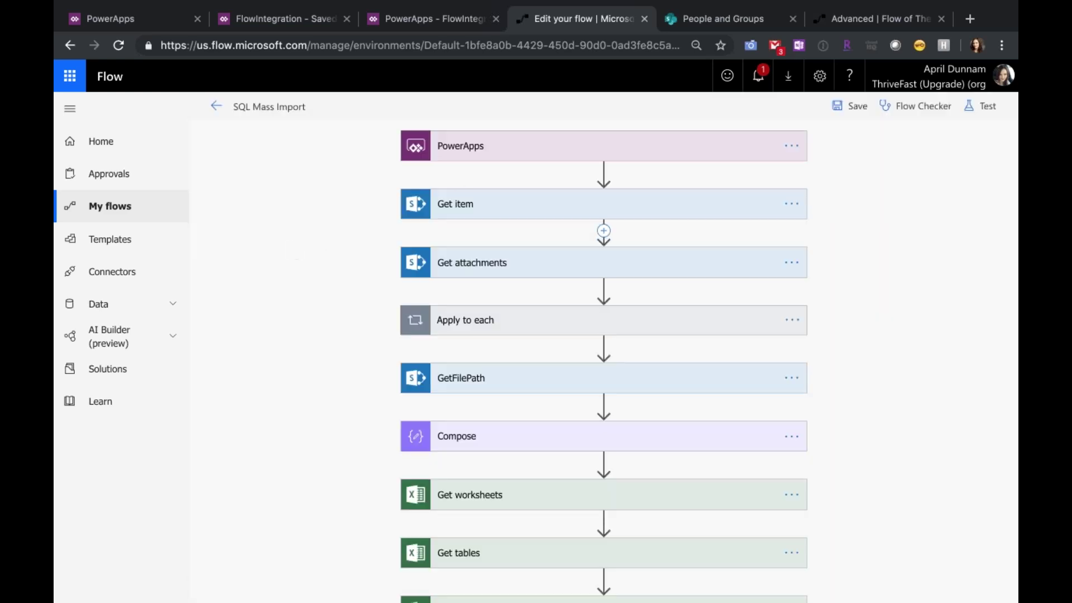
# Expand the PowerApps trigger, Get item and Get attachments, and examine the dynamic content available for both actions' Id fields
pyautogui.click(481, 148)
pyautogui.click(493, 270)
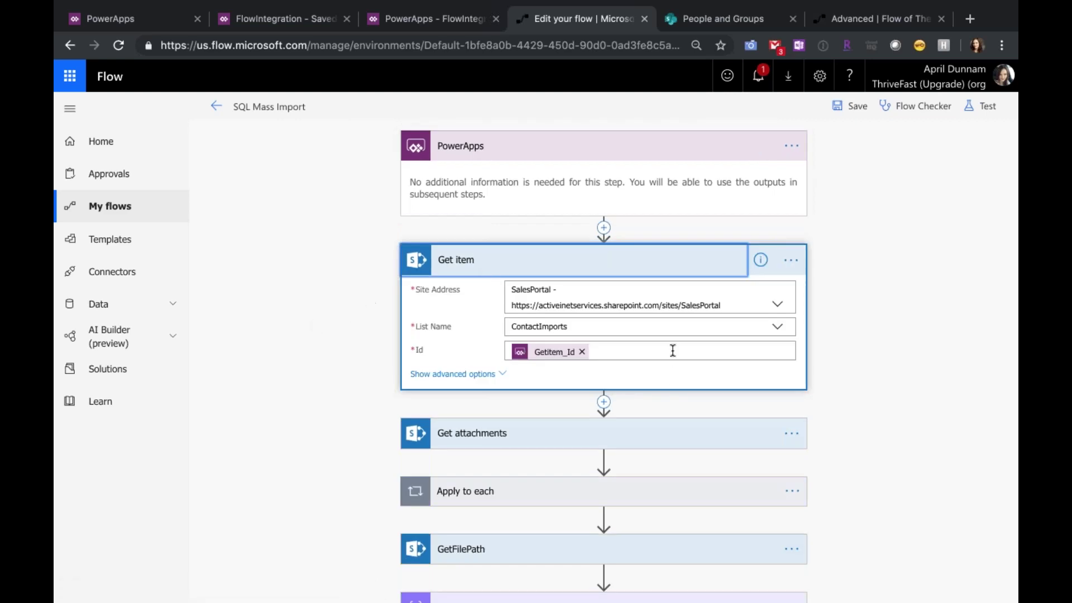
pyautogui.click(634, 350)
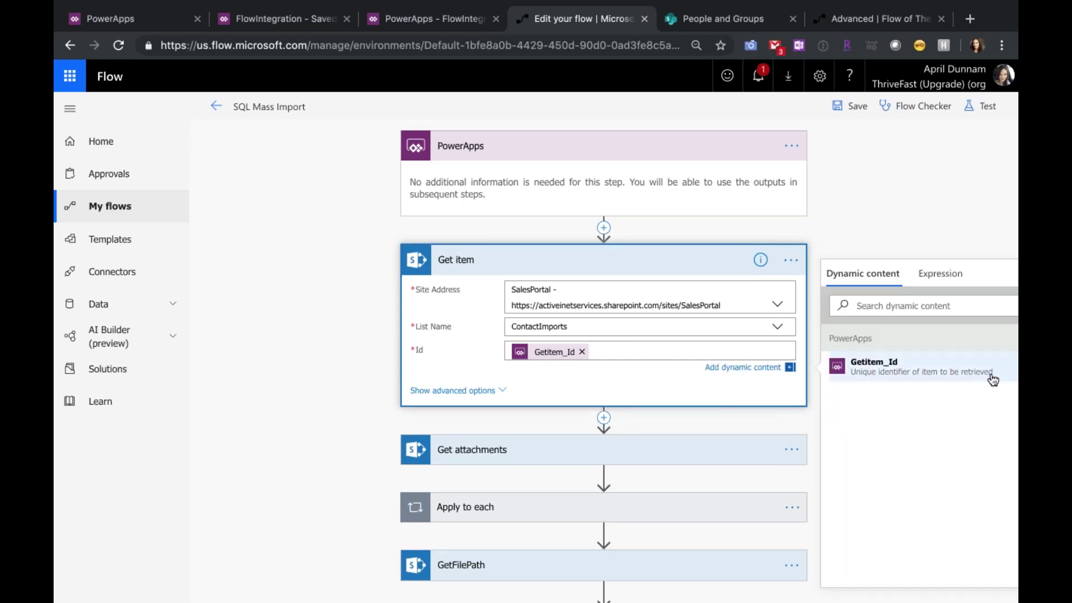
pyautogui.click(496, 451)
pyautogui.scroll(-2, 316, 414)
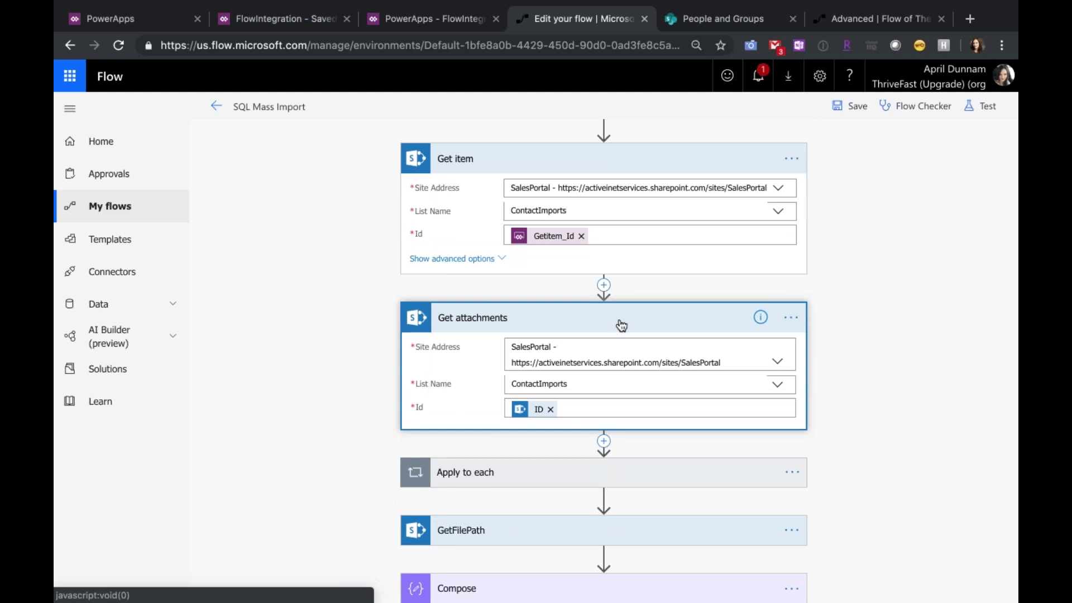
pyautogui.click(611, 408)
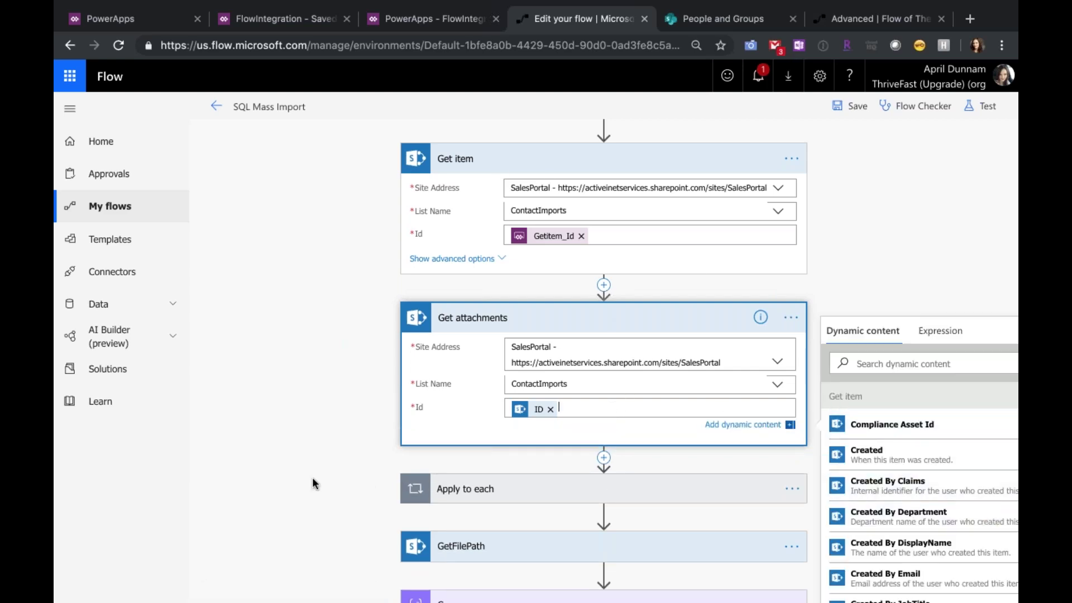
# Expand the Apply to each loop and examine the dynamic content available for its input from previous steps
pyautogui.scroll(-3, 314, 485)
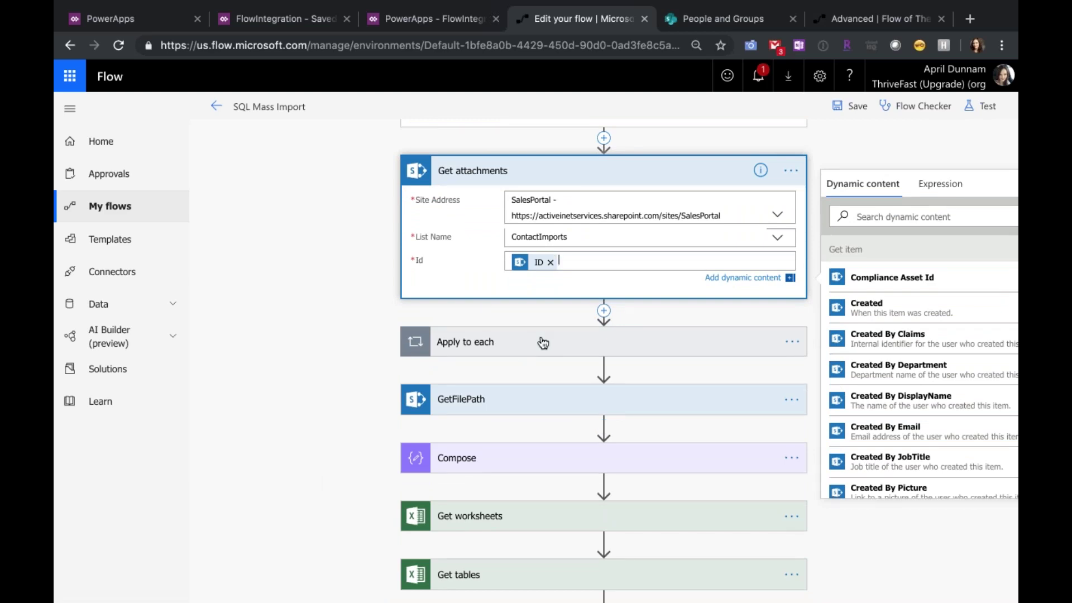
pyautogui.click(539, 343)
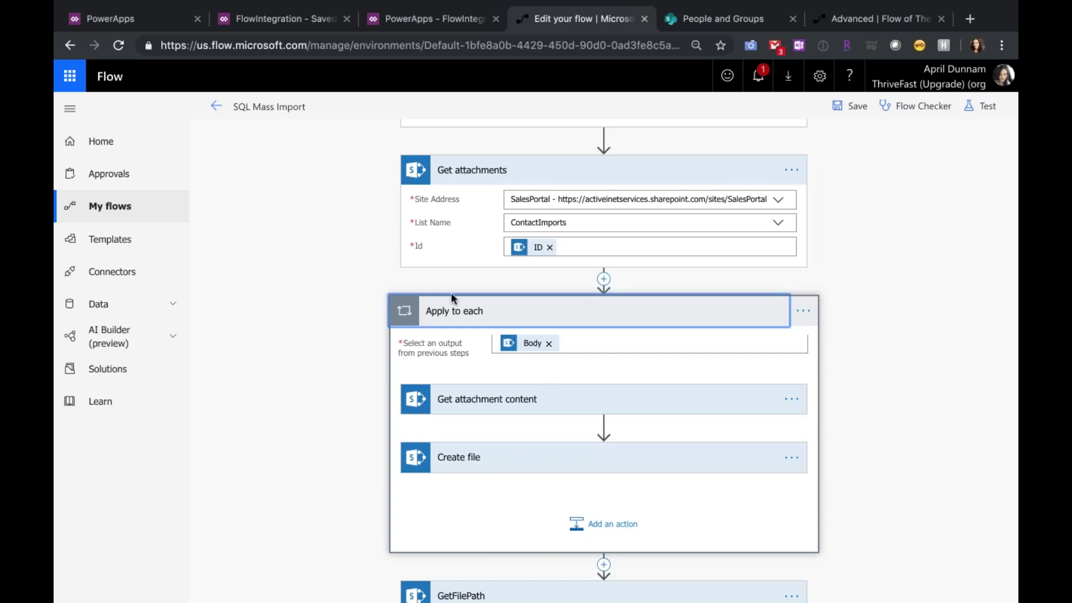
pyautogui.click(639, 343)
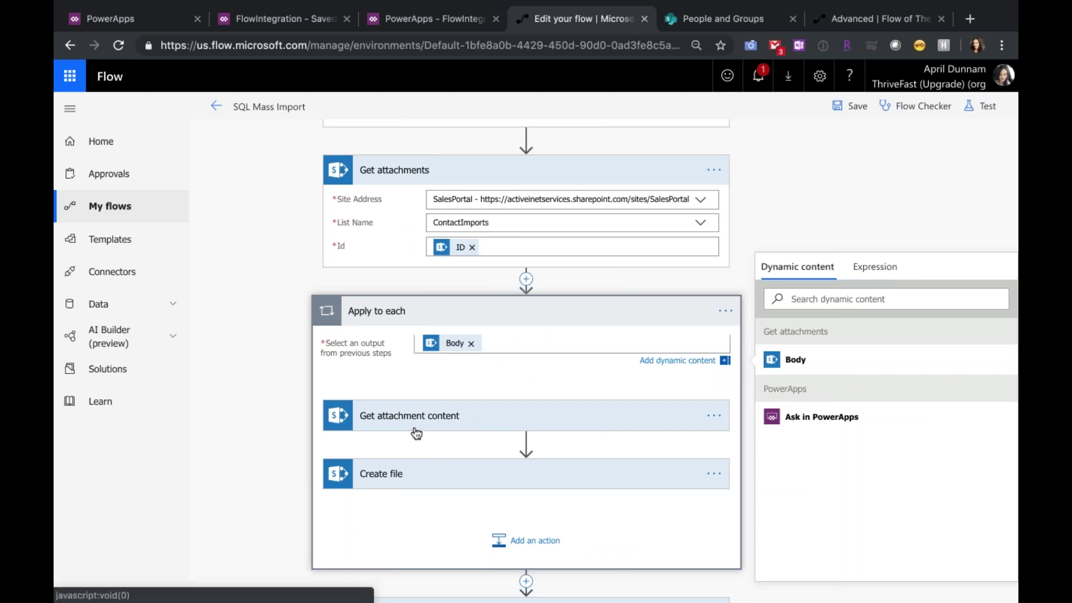
# Expand Get attachment content and examine the dynamic content available for its Id and File Identifier fields
pyautogui.click(471, 419)
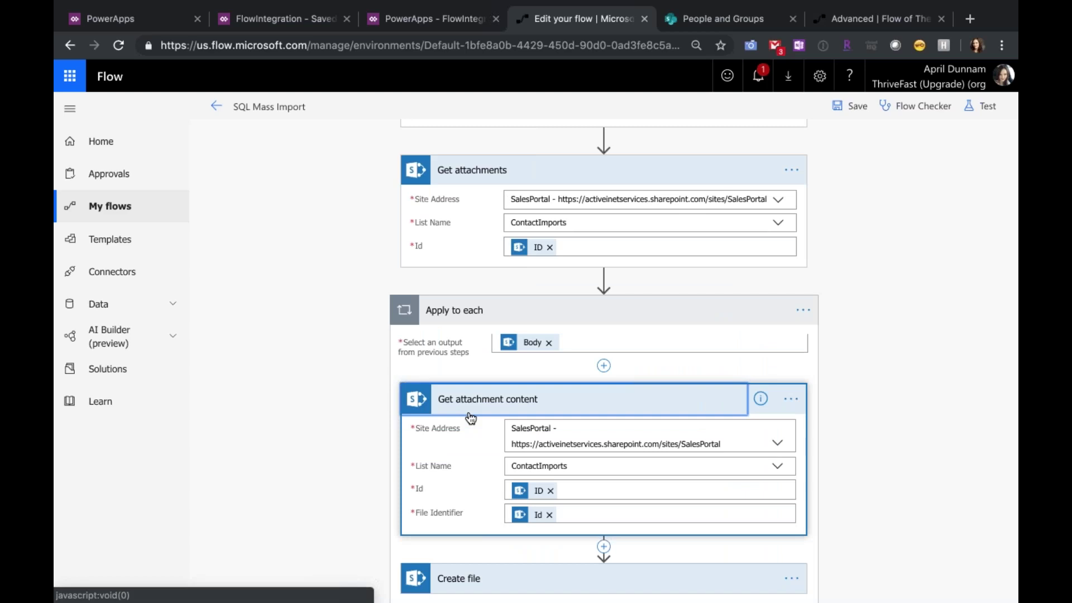
pyautogui.scroll(-3, 471, 418)
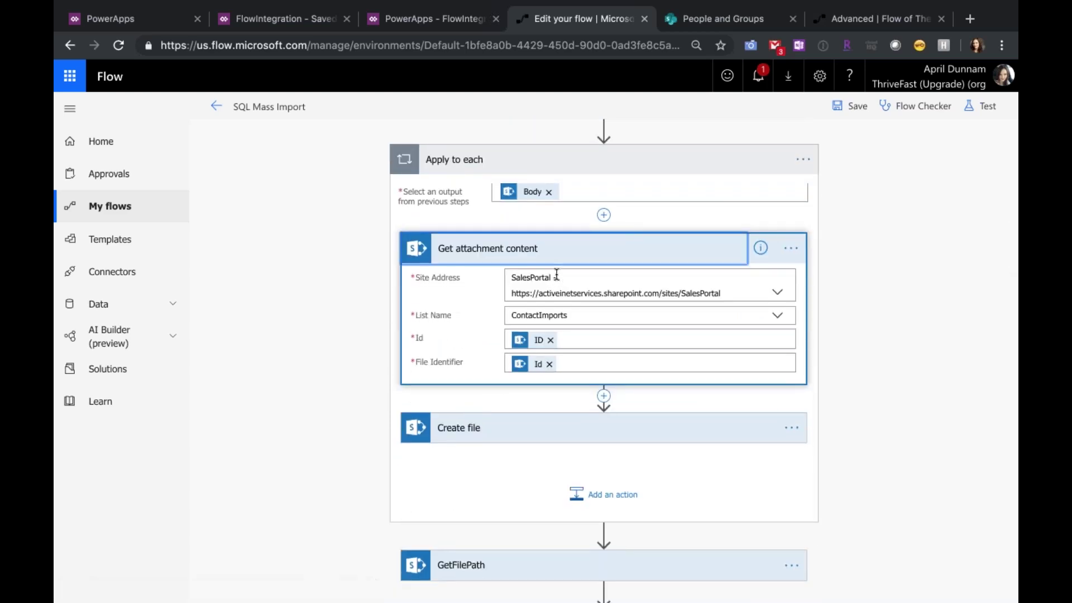
pyautogui.click(567, 342)
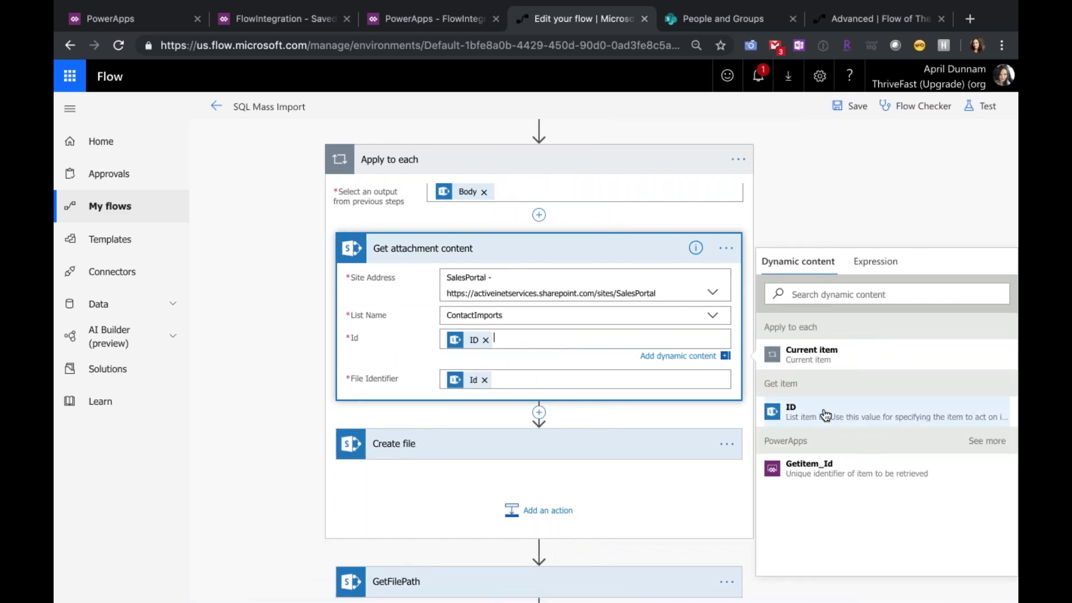
pyautogui.click(514, 378)
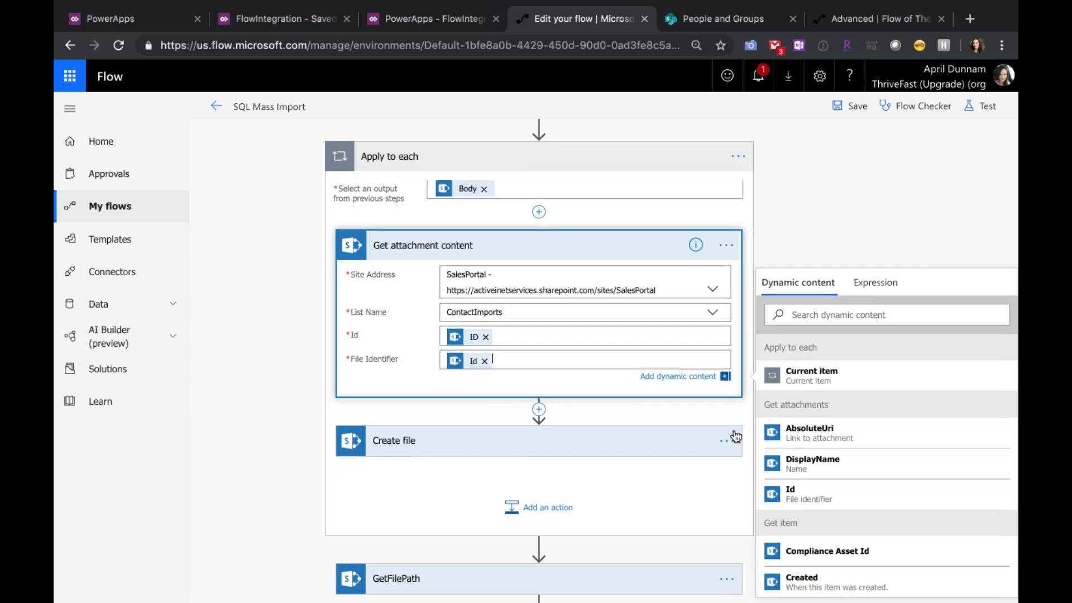
pyautogui.scroll(-1, 858, 478)
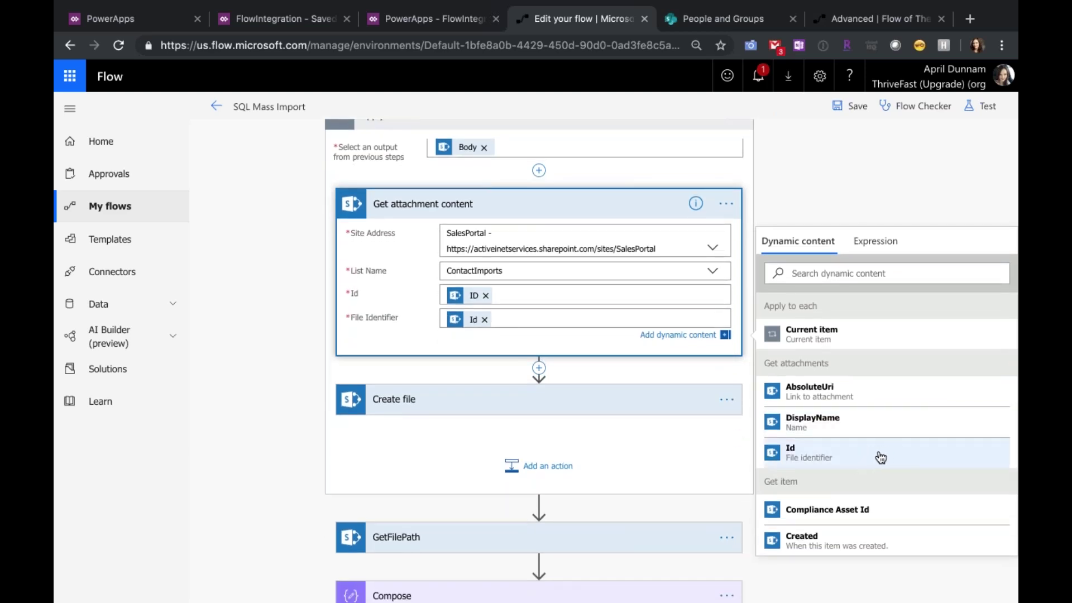
# Expand Create file inside the loop and examine the dynamic content available for its File Name and File Content fields
pyautogui.click(502, 406)
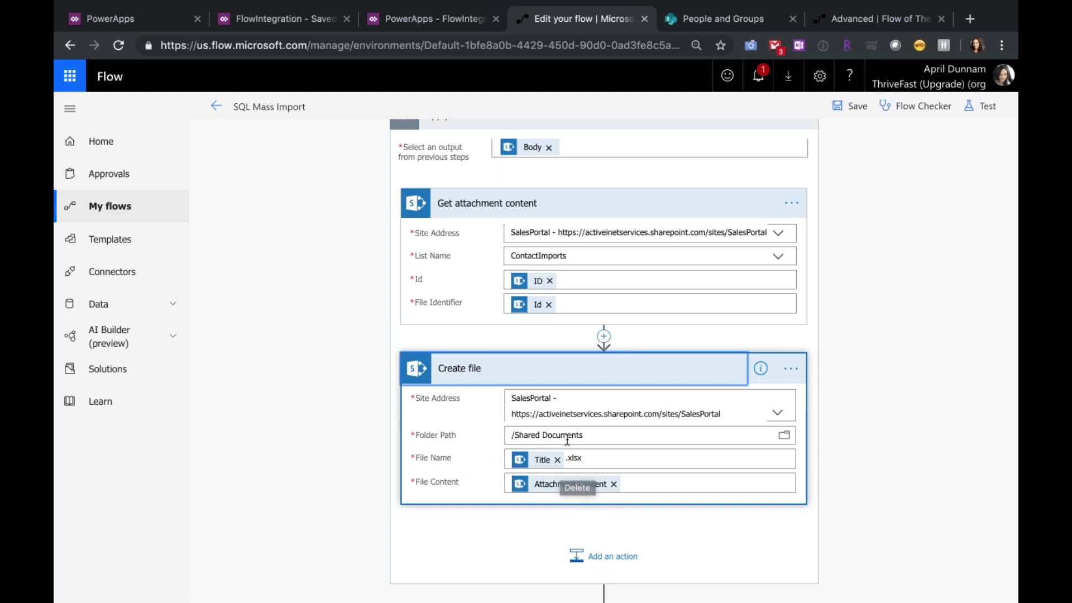
pyautogui.click(603, 462)
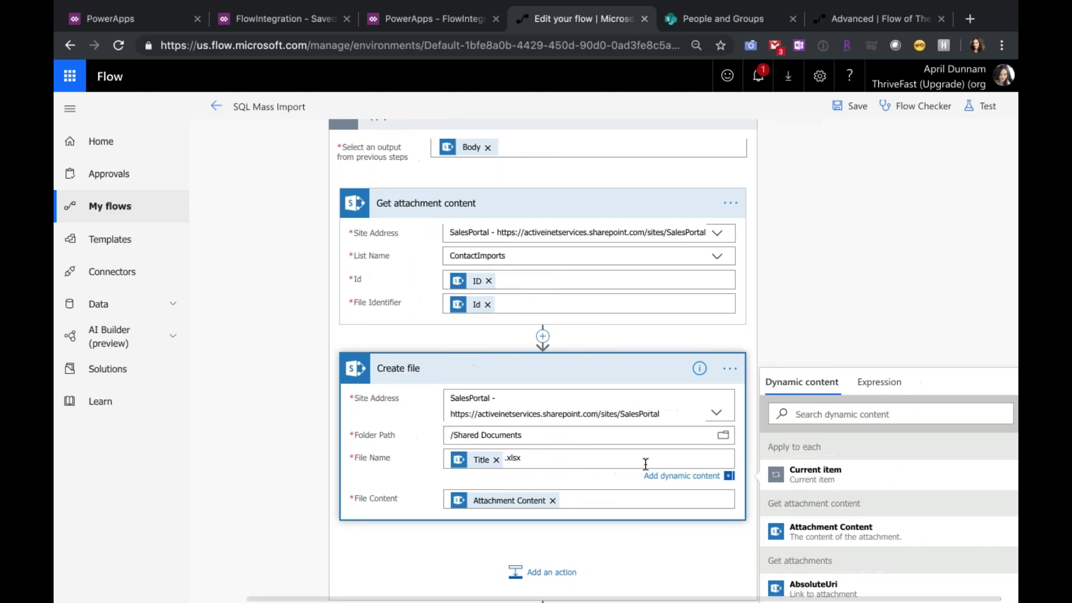
pyautogui.scroll(-3, 863, 391)
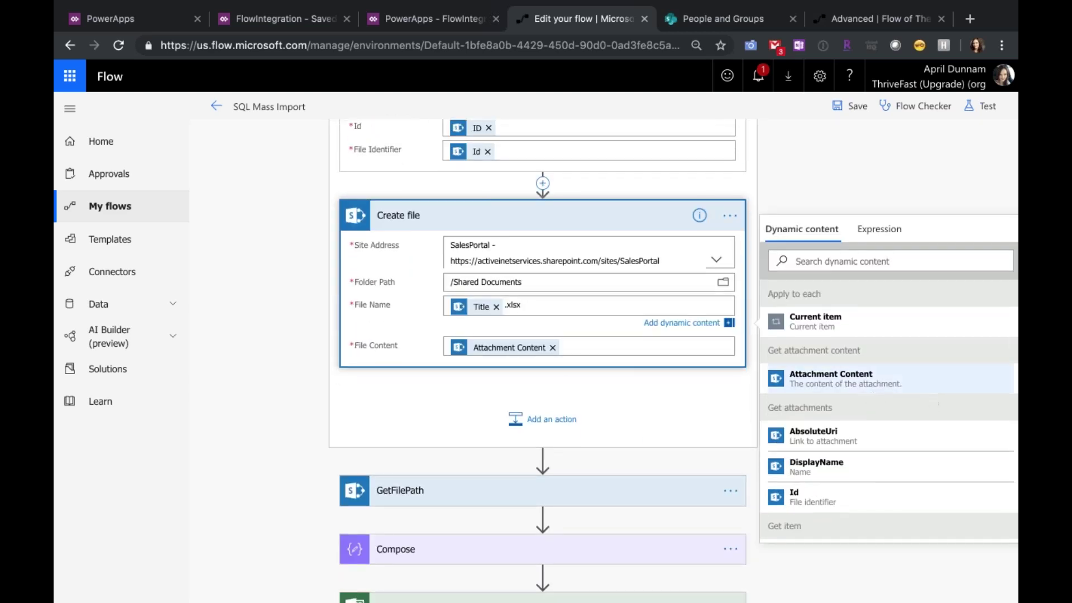
pyautogui.click(591, 348)
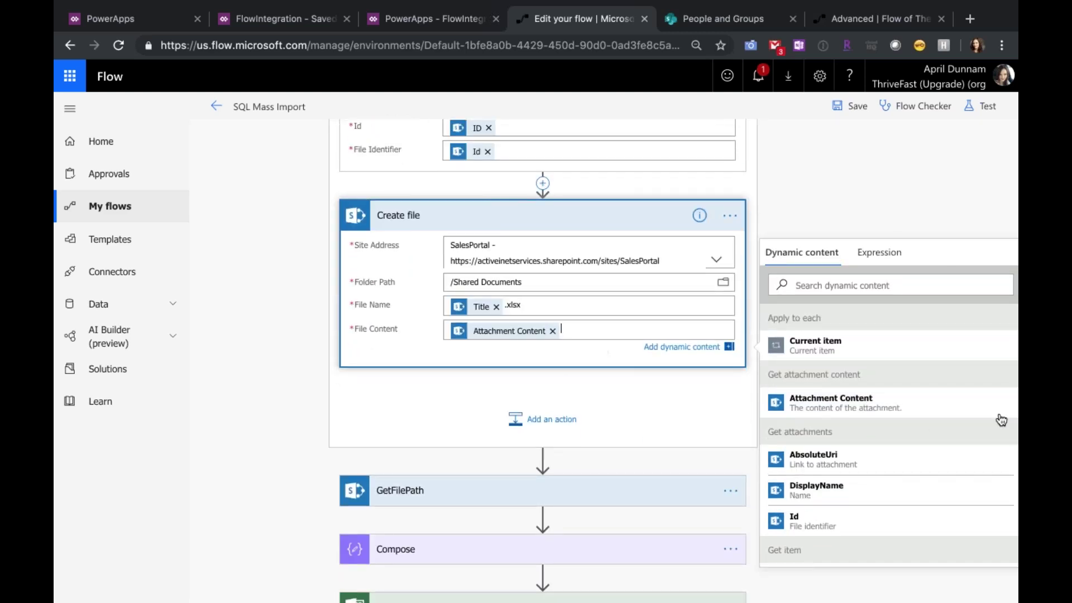
# Collapse the Apply to each loop that contains Get attachment content and Create file
pyautogui.scroll(1, 958, 407)
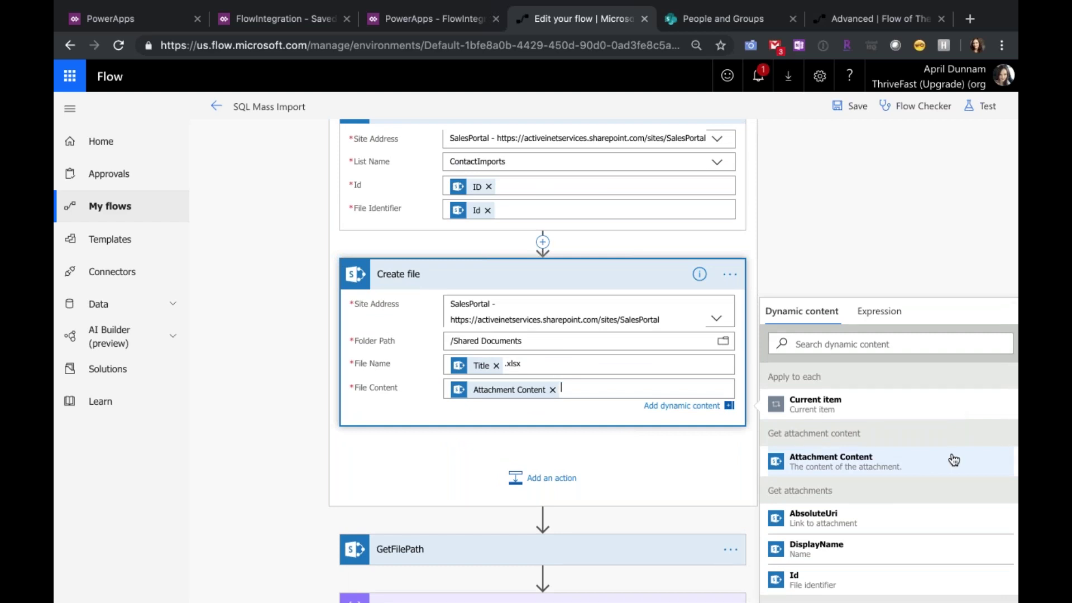
pyautogui.scroll(5, 953, 459)
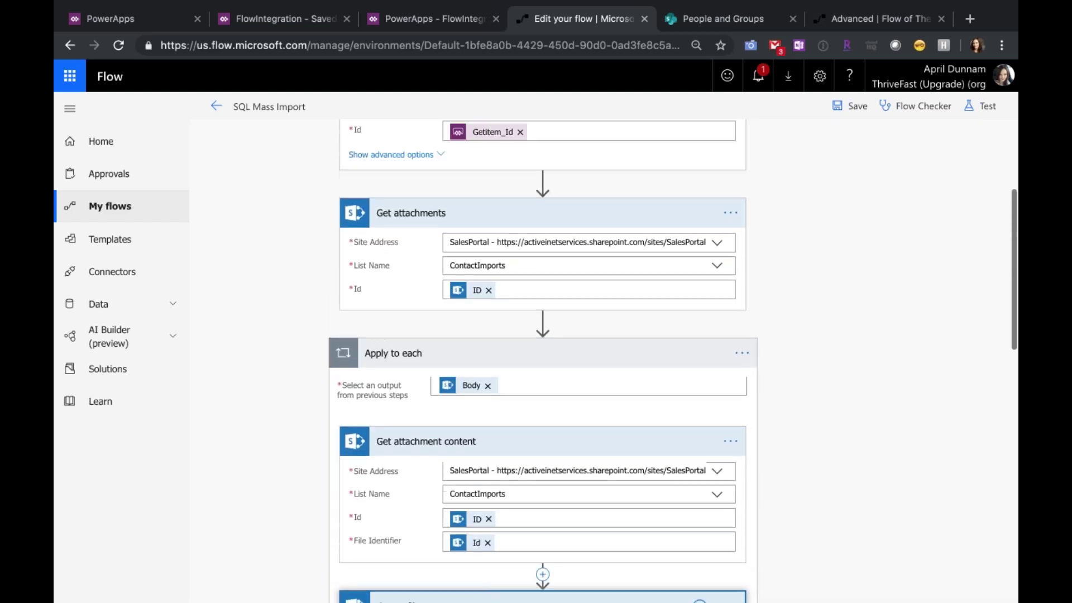
pyautogui.click(544, 358)
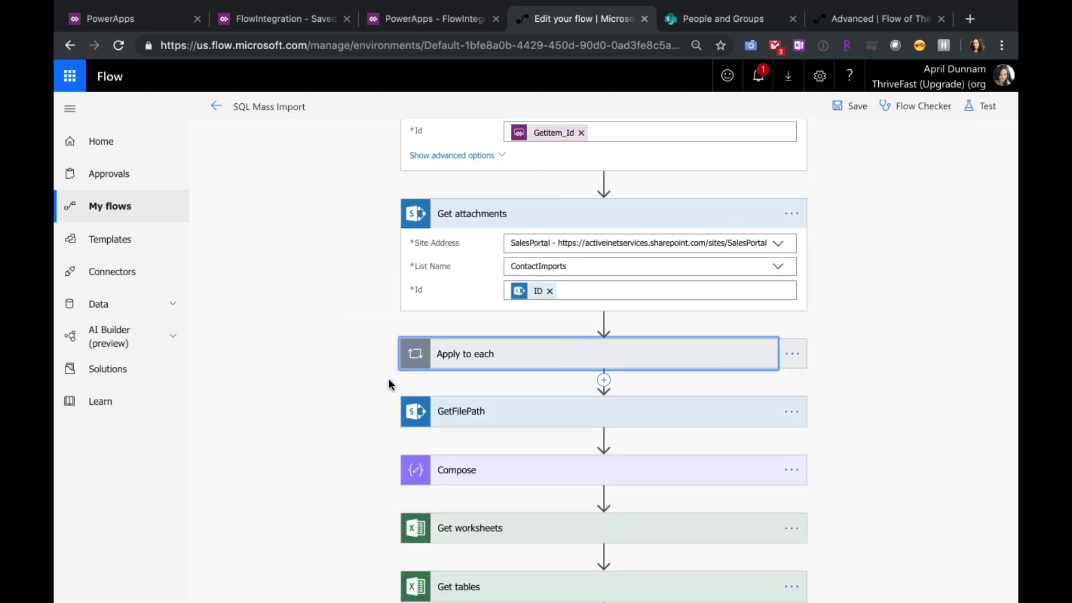
pyautogui.click(303, 393)
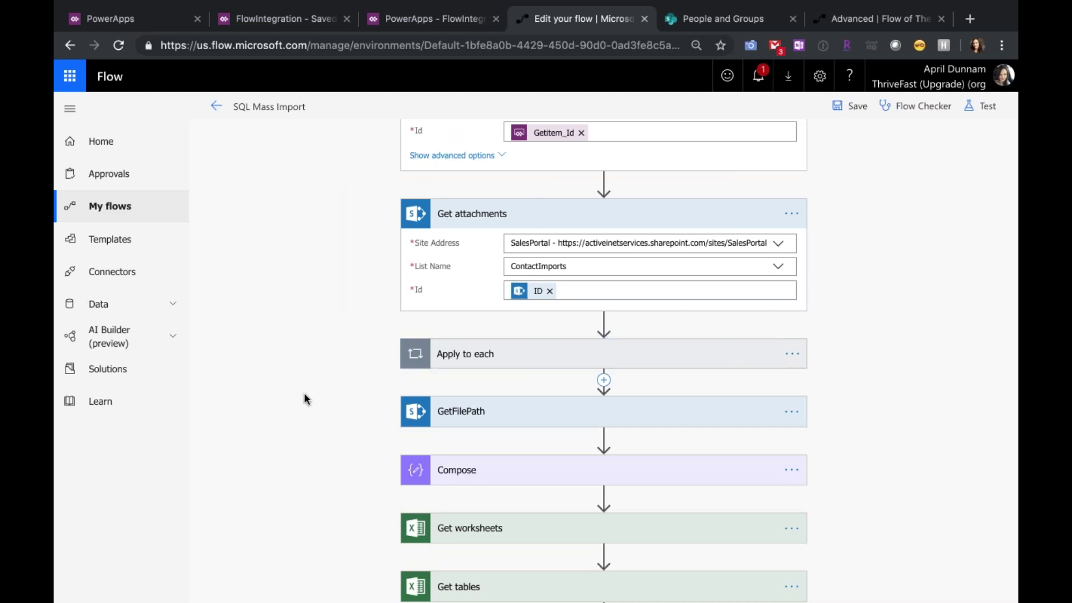
# Expand the GetFilePath action and examine its GET request settings and the dynamic content available for its Uri field
pyautogui.scroll(-2, 525, 290)
pyautogui.click(525, 290)
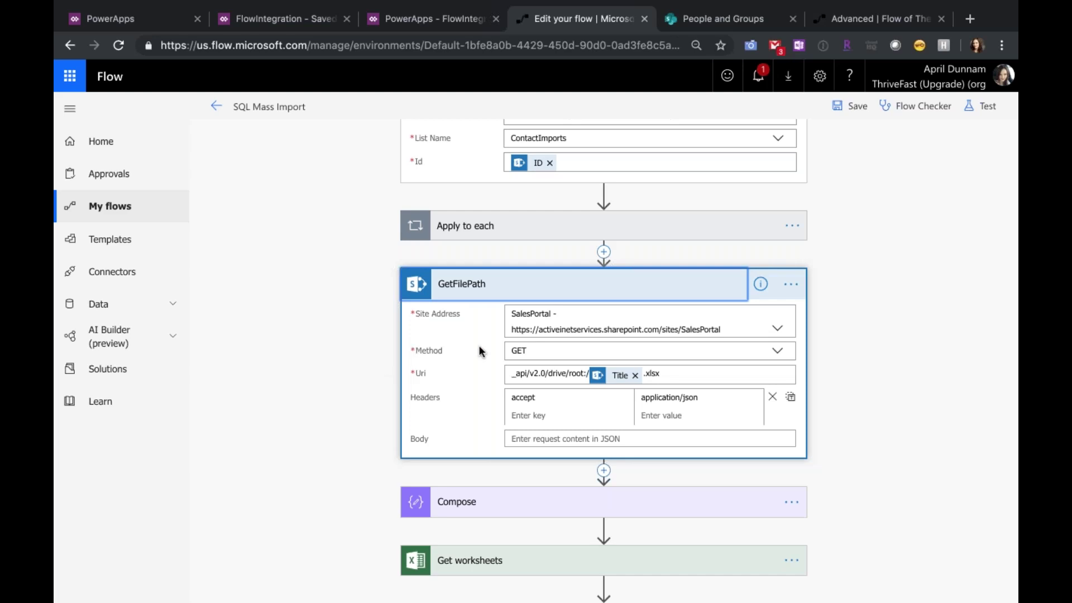
pyautogui.click(605, 251)
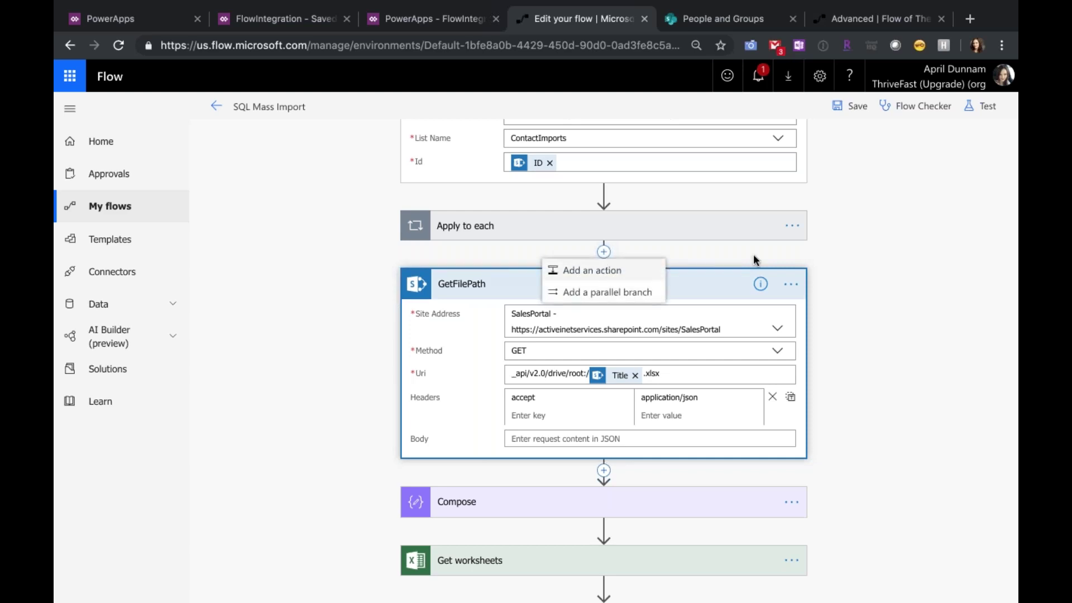
pyautogui.scroll(1, 852, 261)
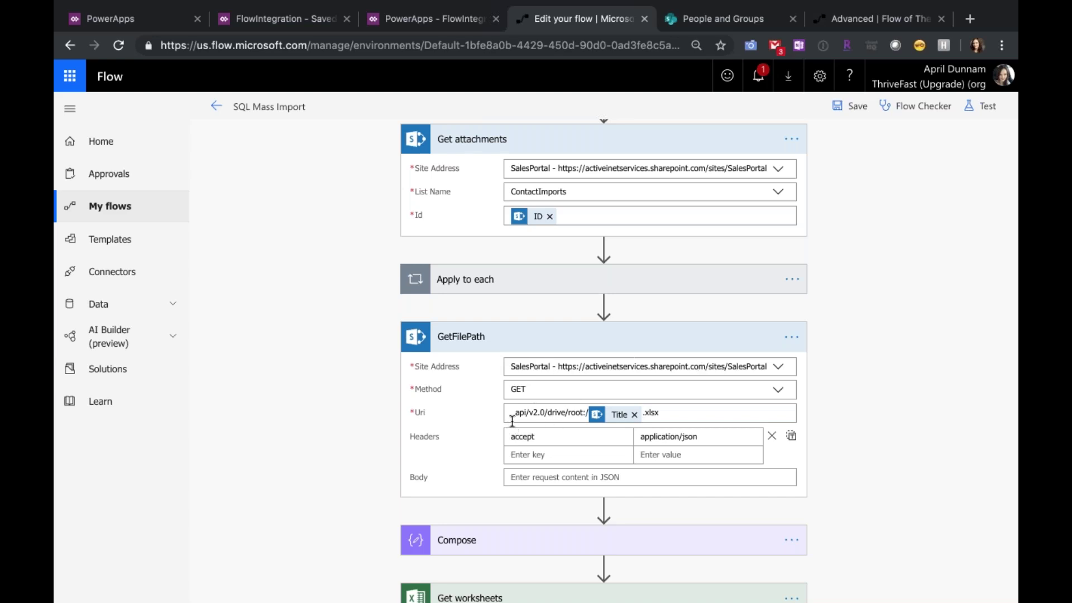
pyautogui.click(700, 412)
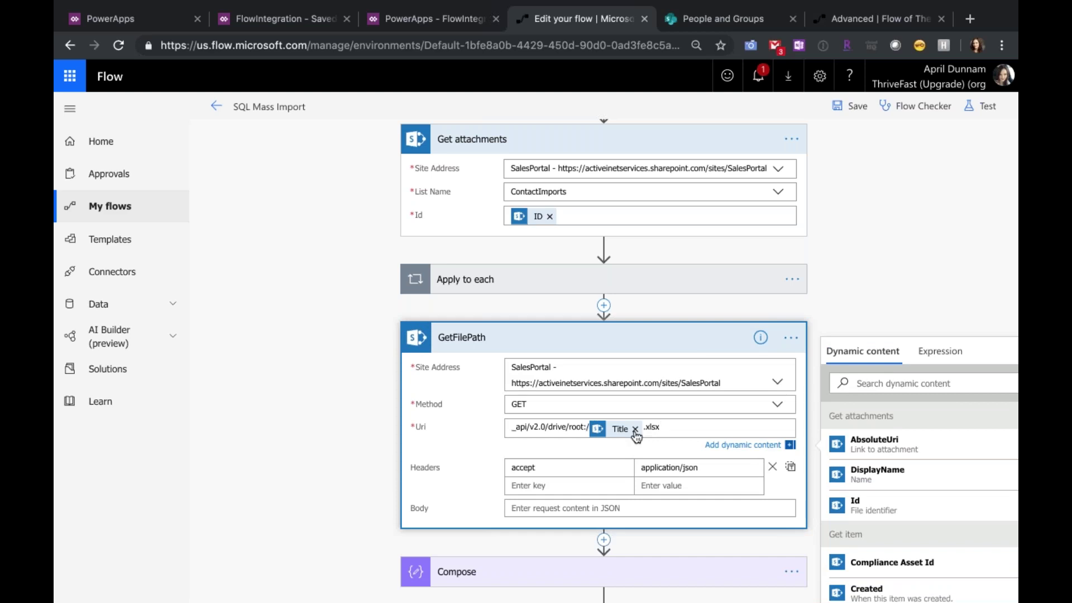
pyautogui.scroll(-2, 628, 434)
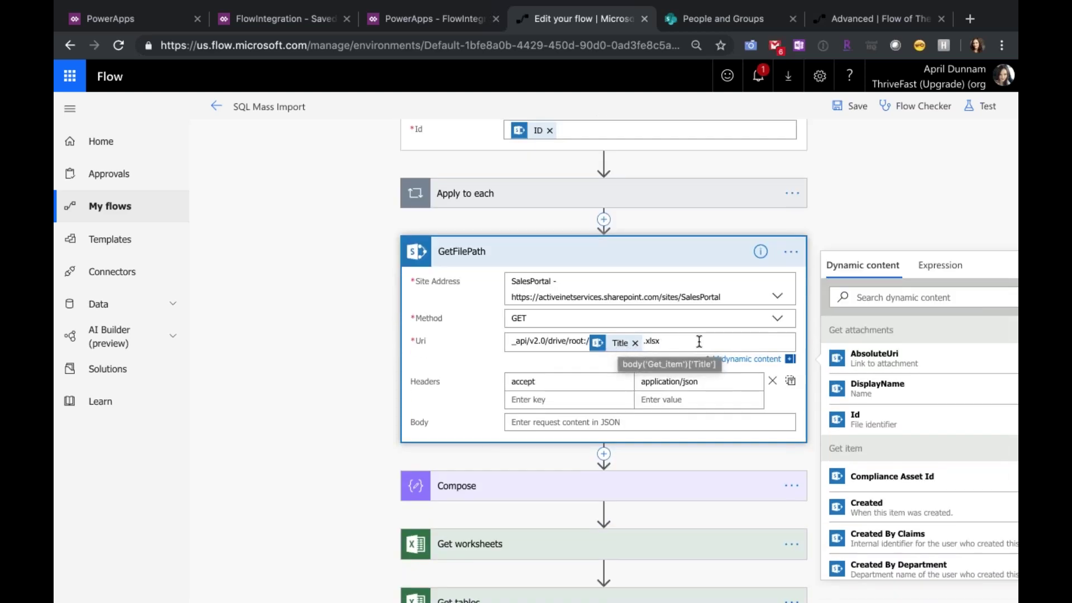
pyautogui.scroll(-4, 393, 369)
pyautogui.scroll(4, 393, 372)
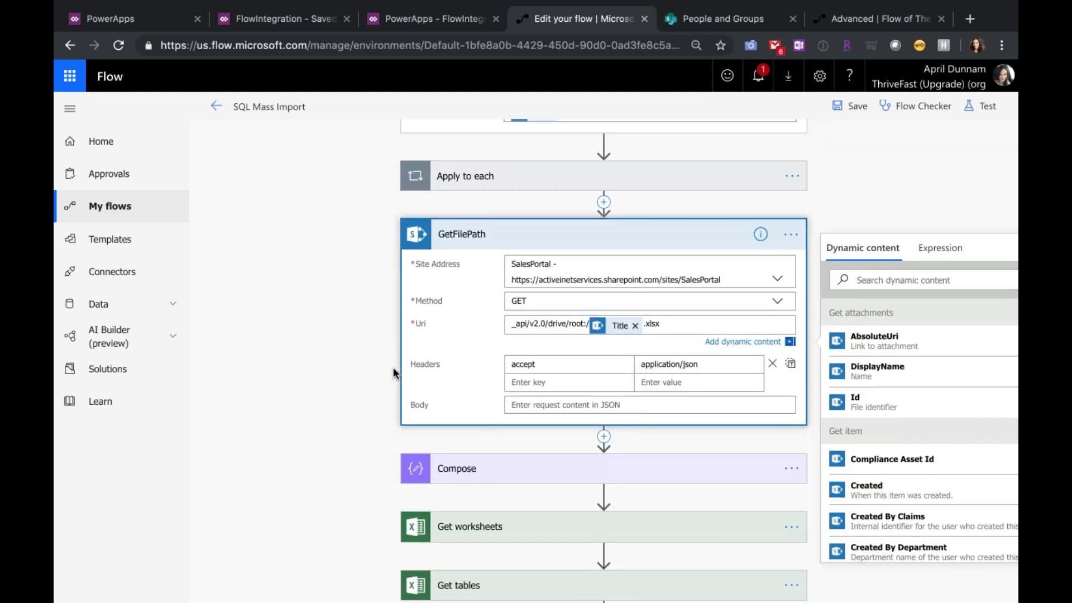
# Expand the Compose action and examine the dynamic content available for its Inputs field
pyautogui.scroll(-3, 395, 354)
pyautogui.click(507, 342)
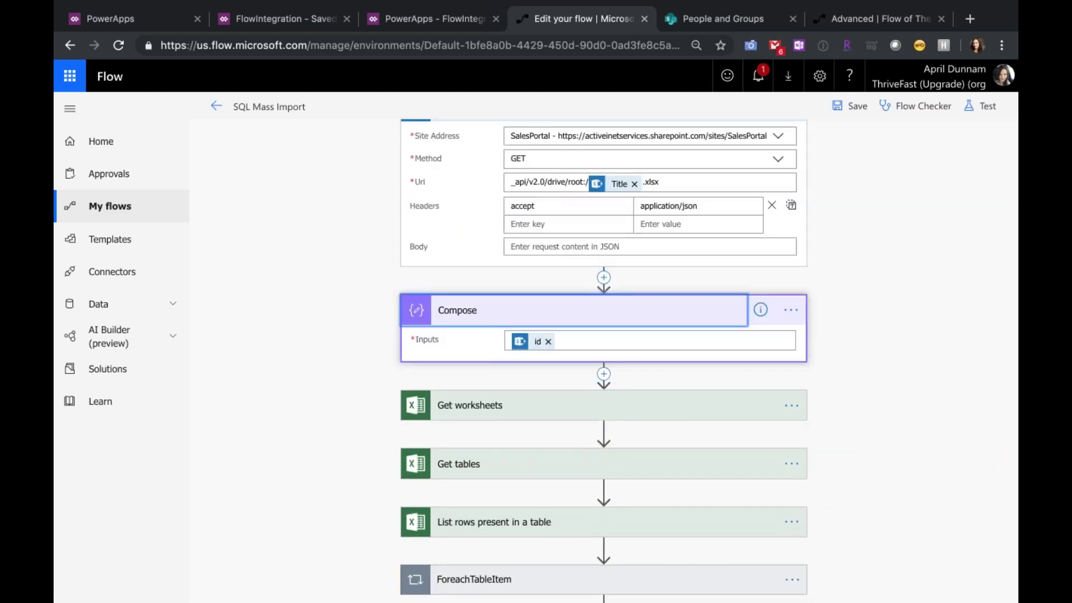
pyautogui.scroll(5, 534, 276)
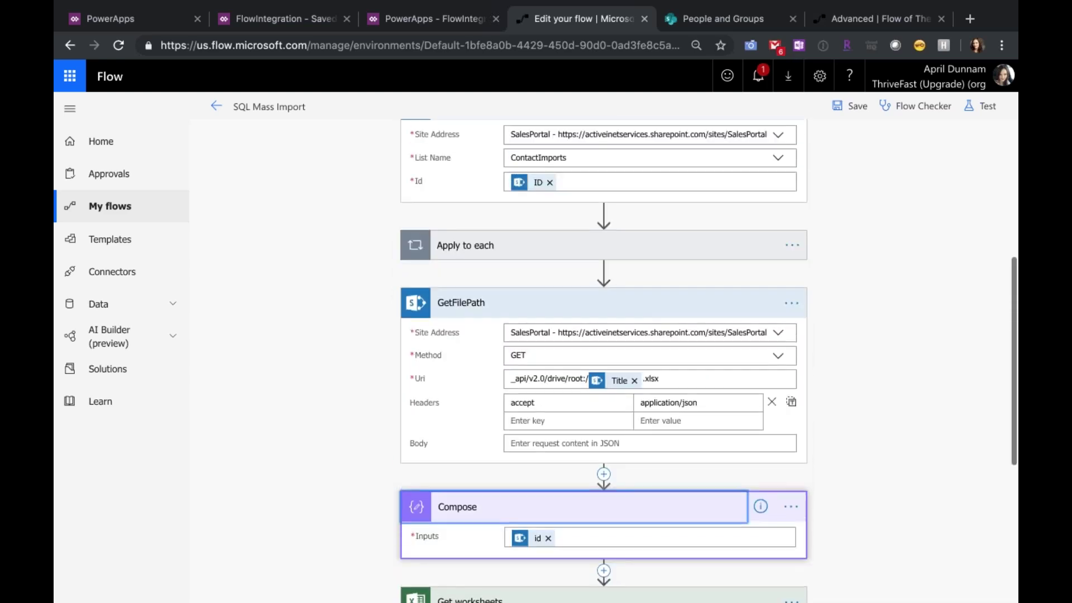
pyautogui.scroll(-4, 624, 437)
pyautogui.click(625, 426)
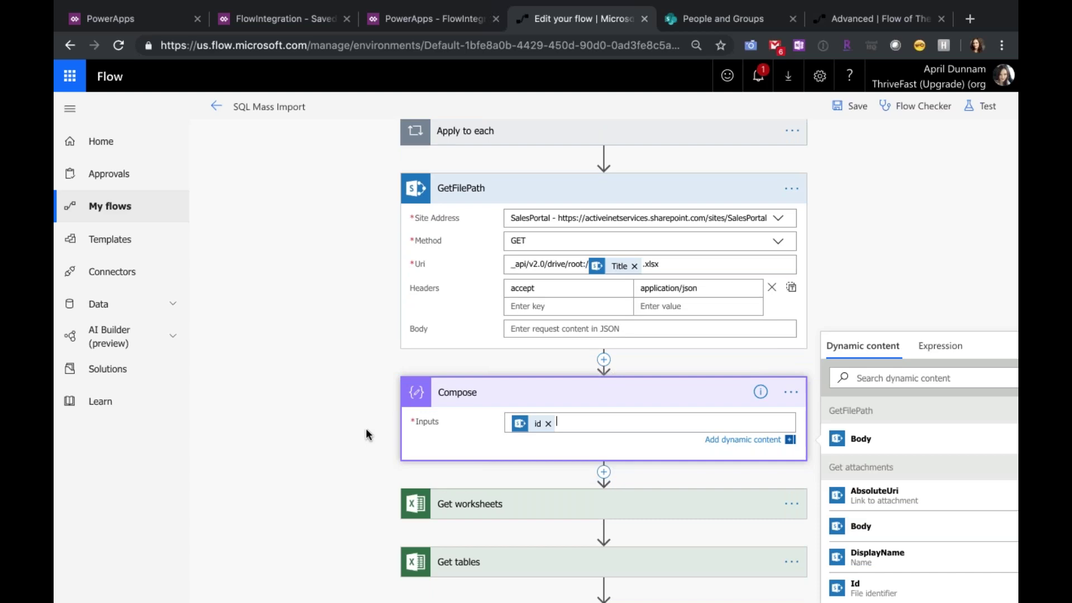
pyautogui.scroll(-5, 368, 428)
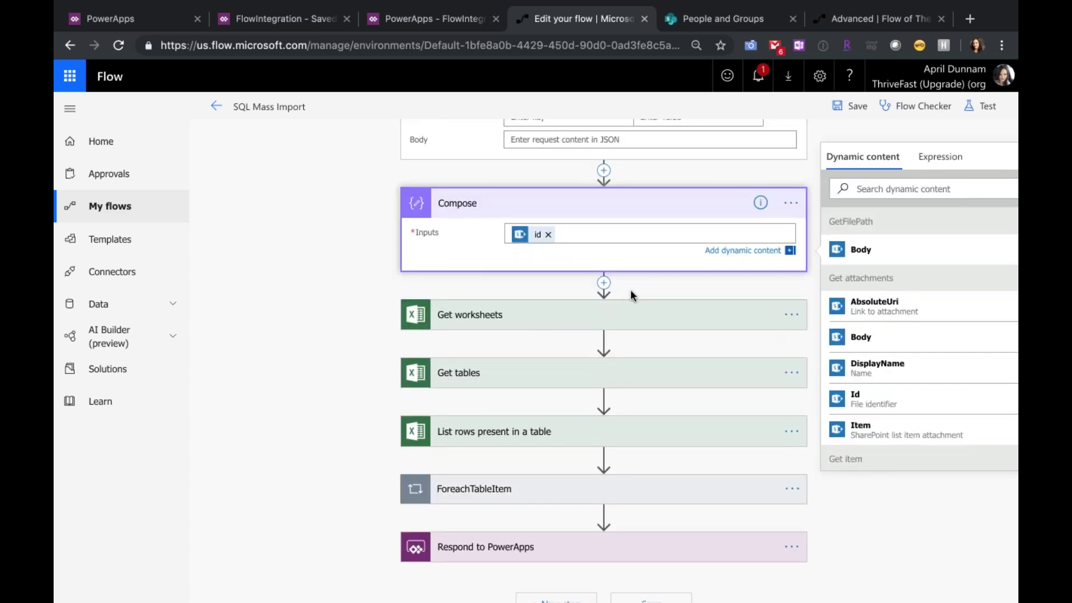
pyautogui.click(366, 325)
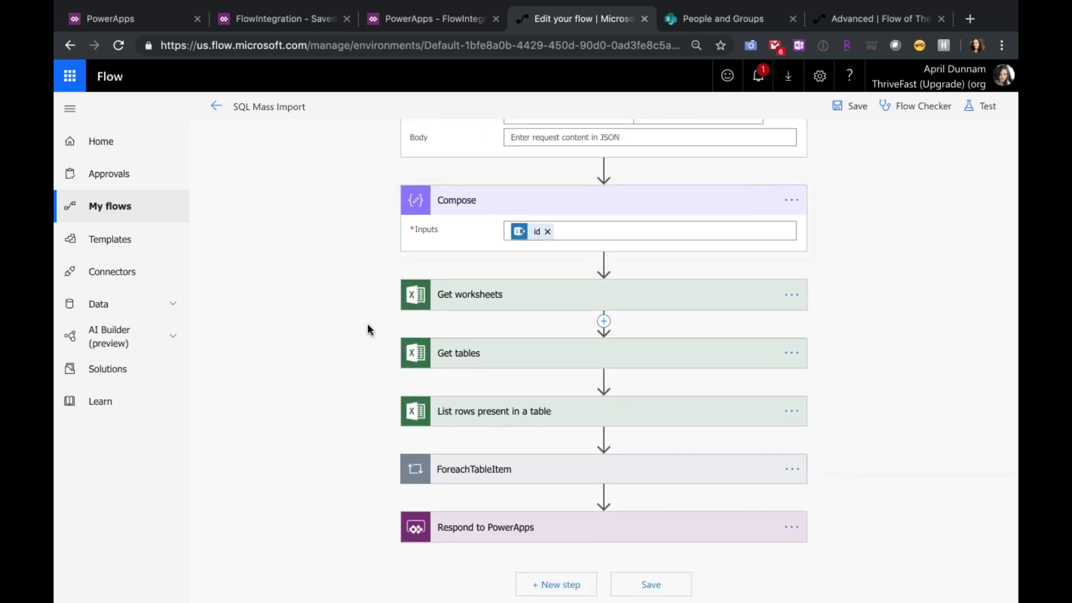
# Expand Get worksheets and examine its SharePoint location, document library and the dynamic content available for its File field
pyautogui.click(494, 296)
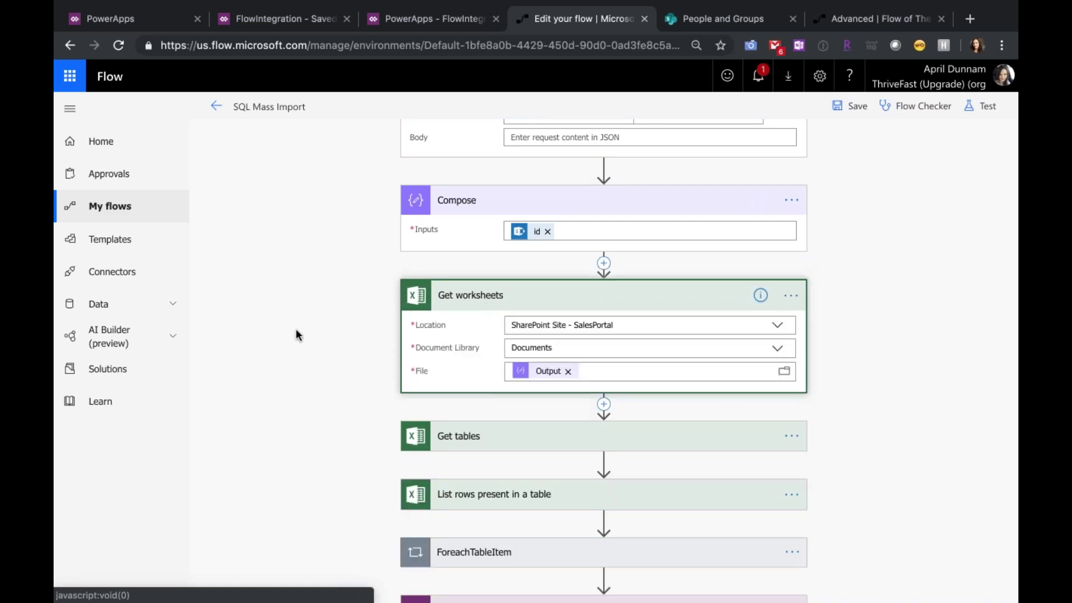
pyautogui.scroll(-3, 296, 330)
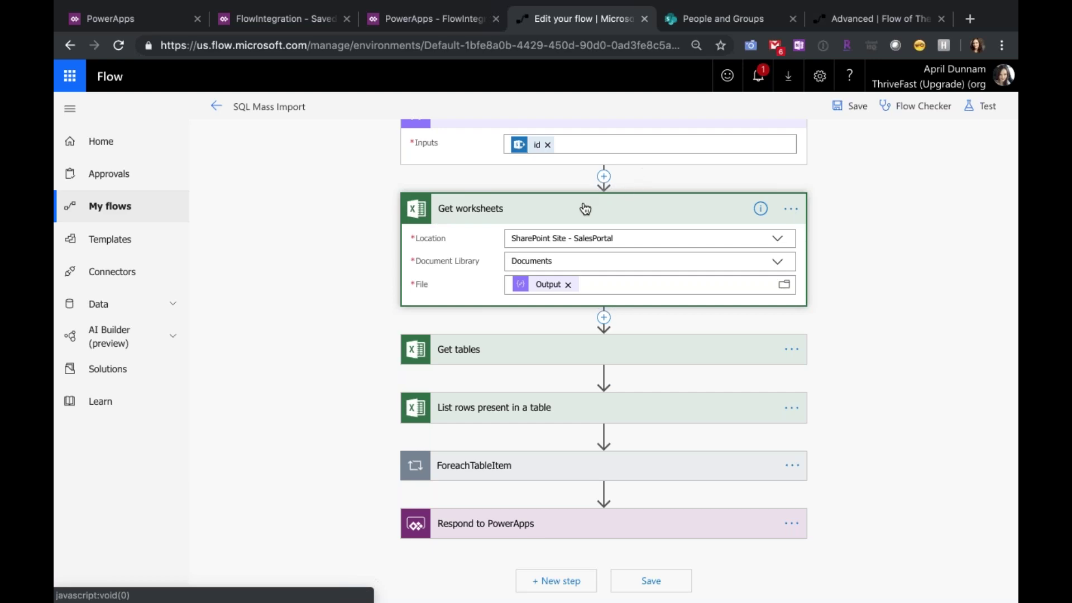
pyautogui.click(609, 286)
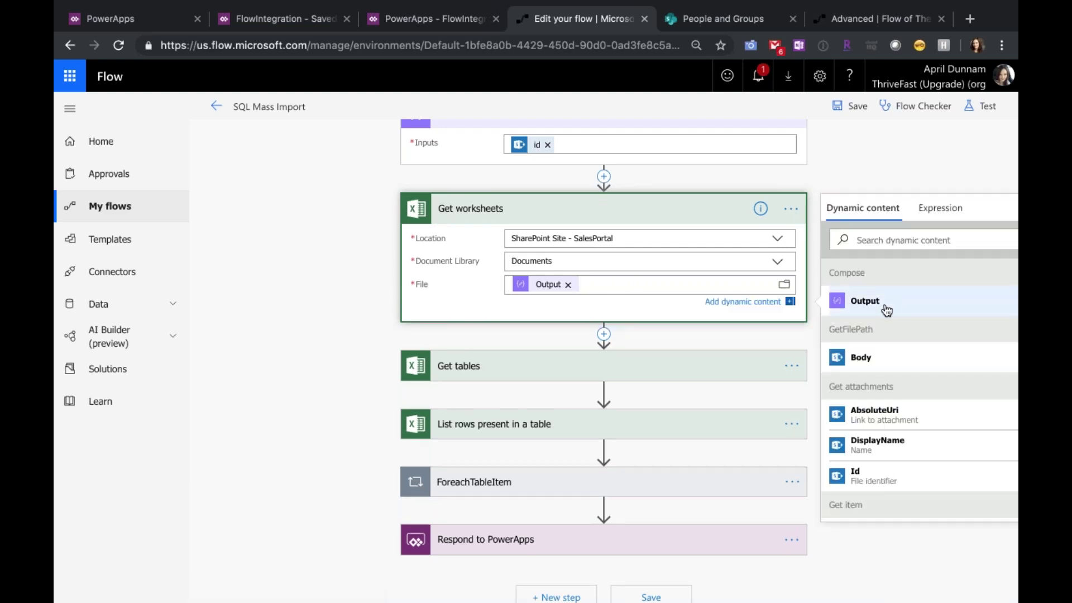
pyautogui.scroll(1, 887, 312)
pyautogui.scroll(2, 525, 169)
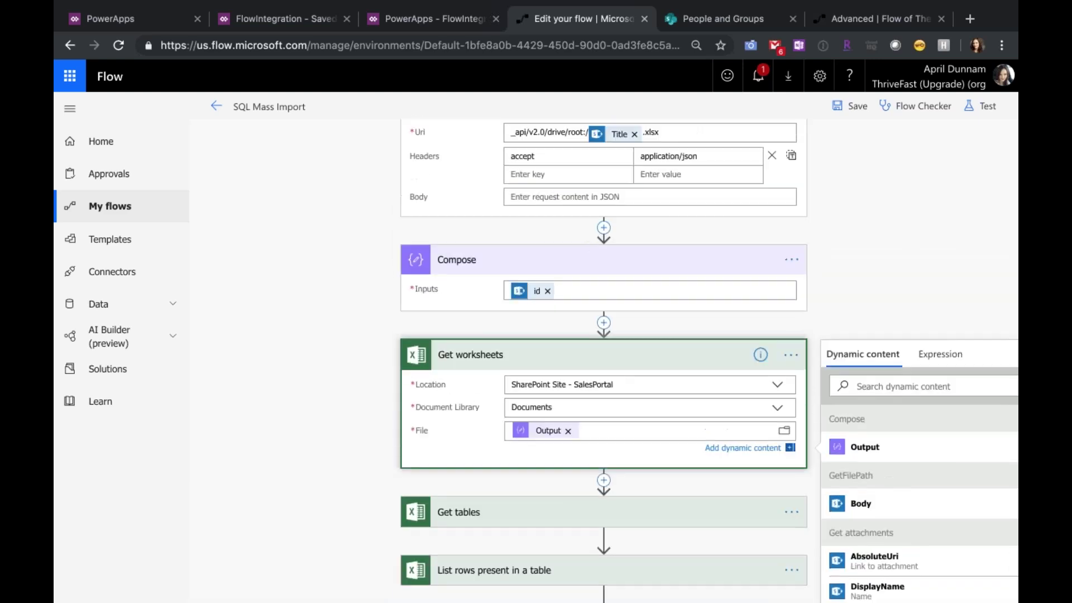
pyautogui.scroll(-3, 874, 199)
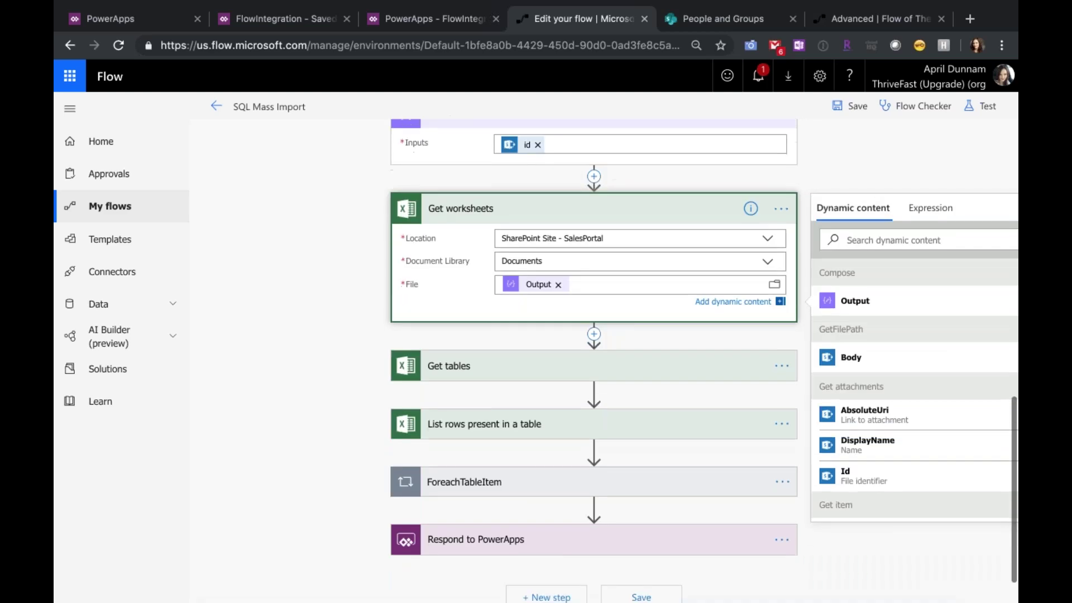
# Expand Get tables and examine the dynamic content available for its File field
pyautogui.click(486, 374)
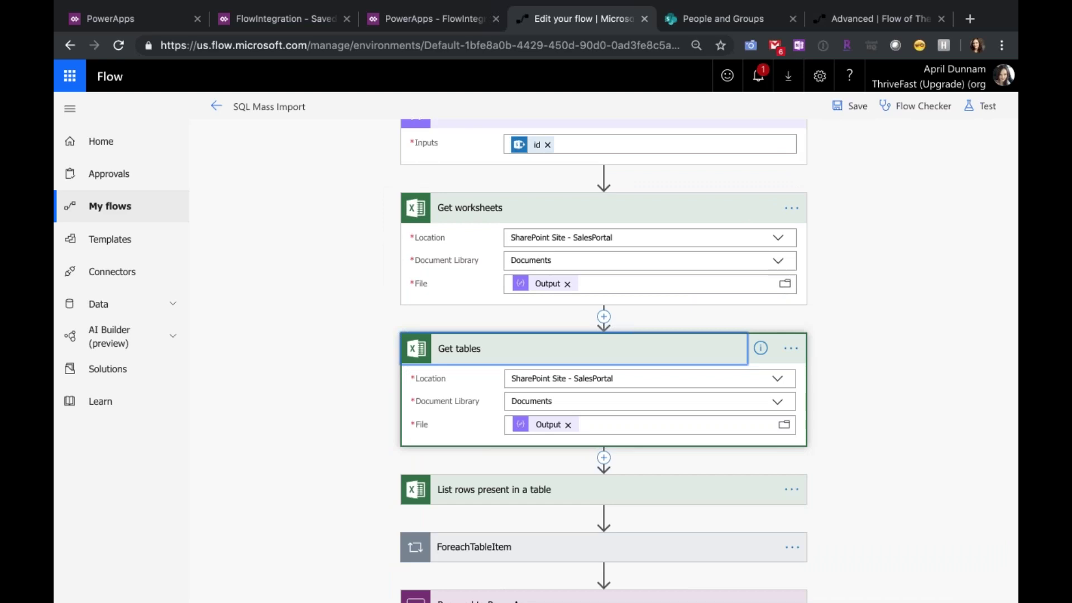
pyautogui.click(598, 425)
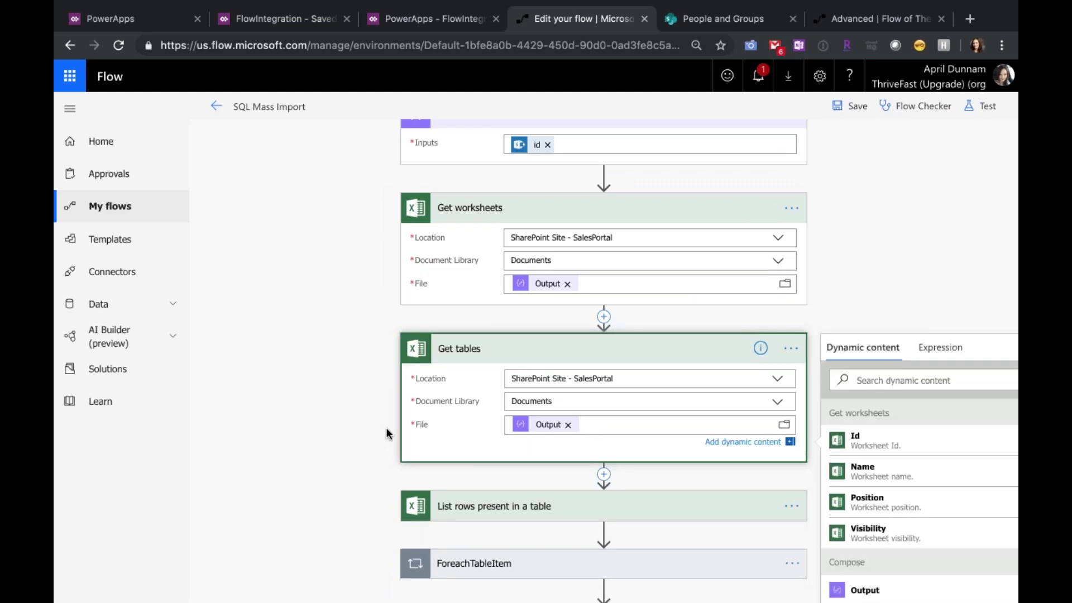
pyautogui.scroll(-3, 387, 423)
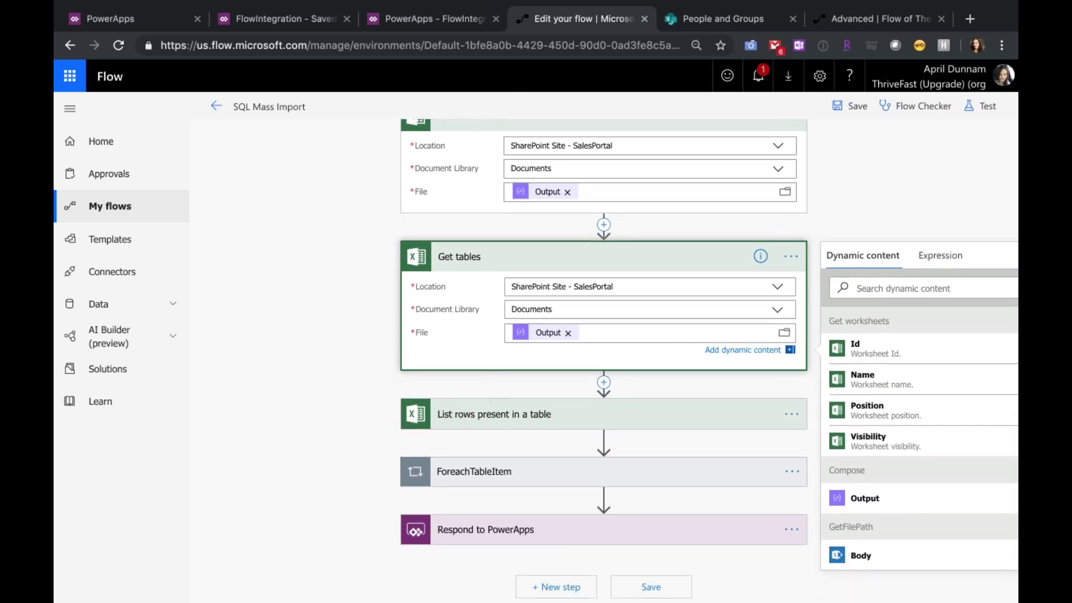
pyautogui.hscroll(2, 390, 417)
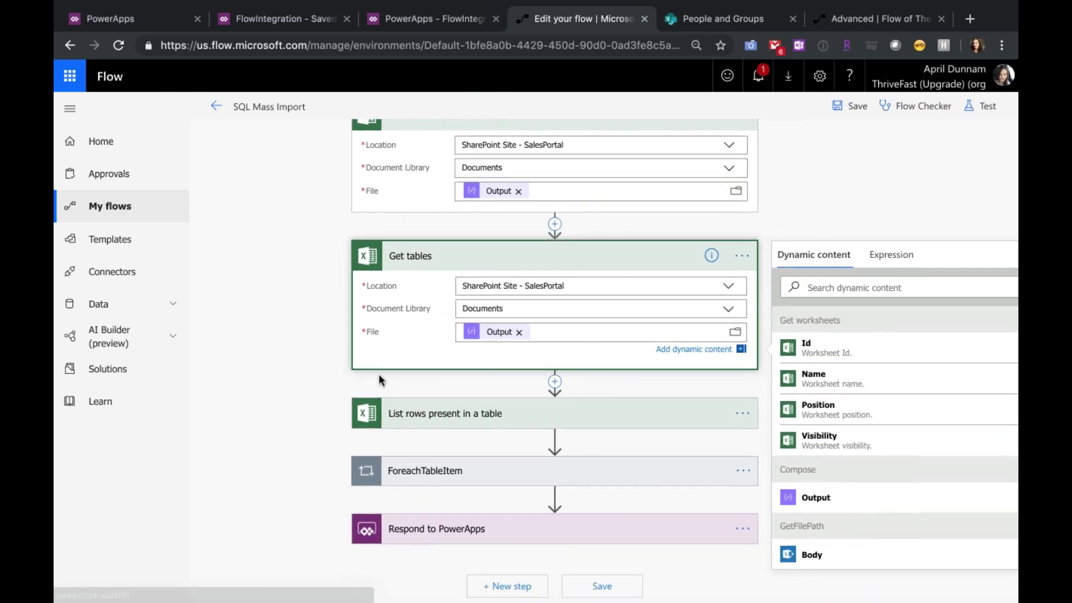
pyautogui.scroll(-1, 379, 374)
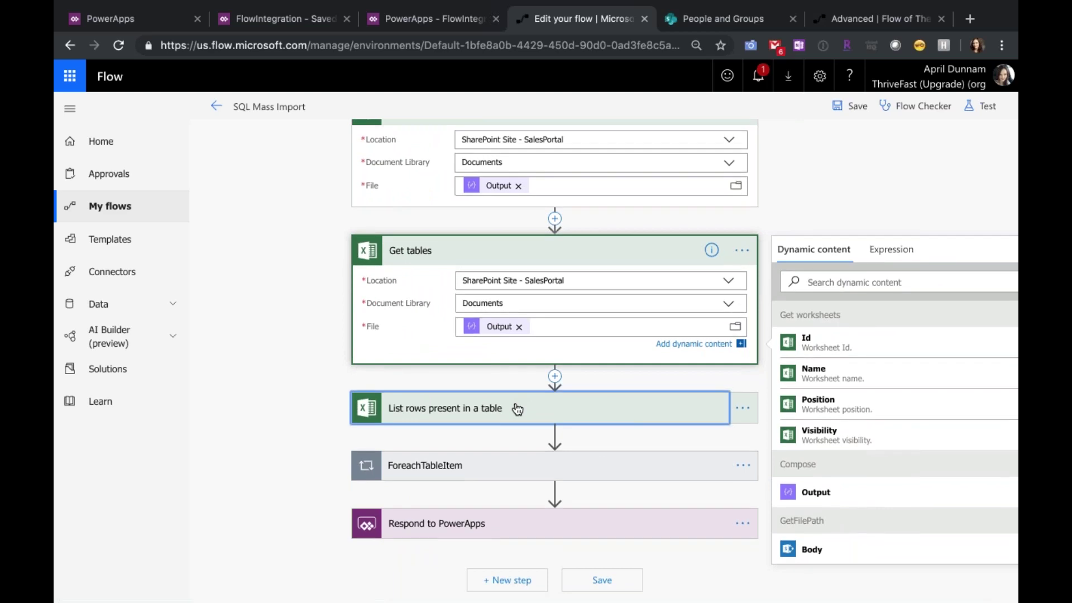
# Expand List rows present in a table, examine its File and Table fields, and collapse it again
pyautogui.click(517, 409)
pyautogui.scroll(-3, 357, 414)
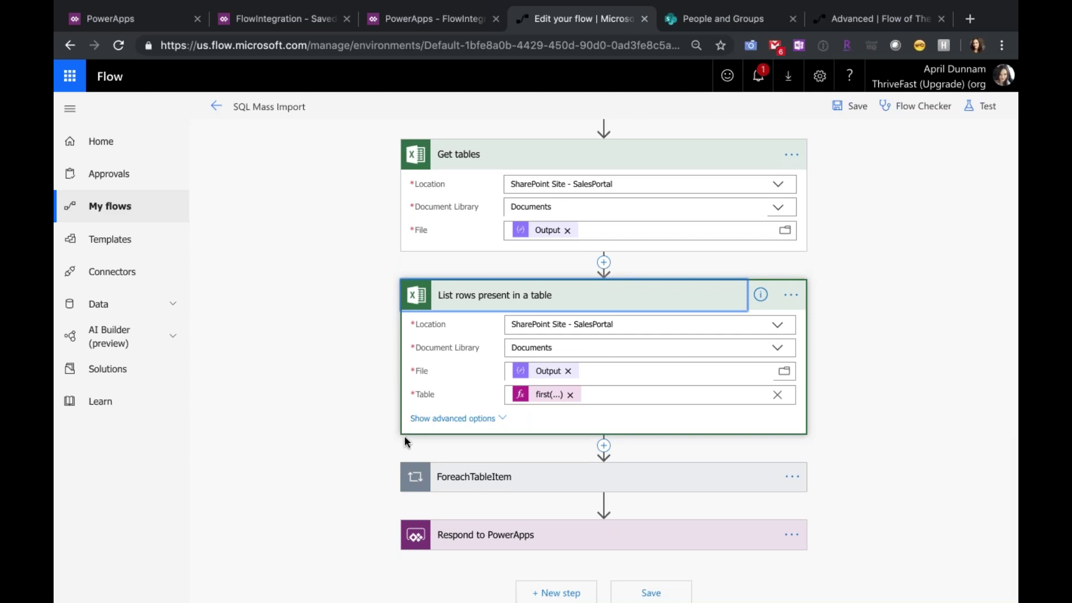
pyautogui.click(660, 297)
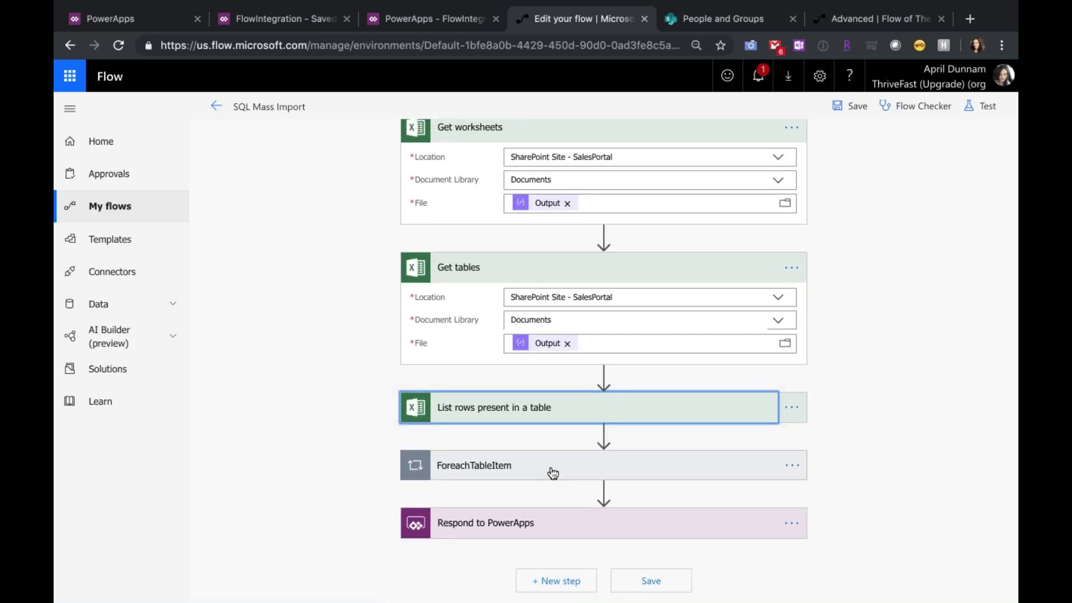
# Expand the ForeachTableItem loop and examine the dynamic content available for its input from previous steps
pyautogui.click(552, 474)
pyautogui.scroll(-3, 307, 424)
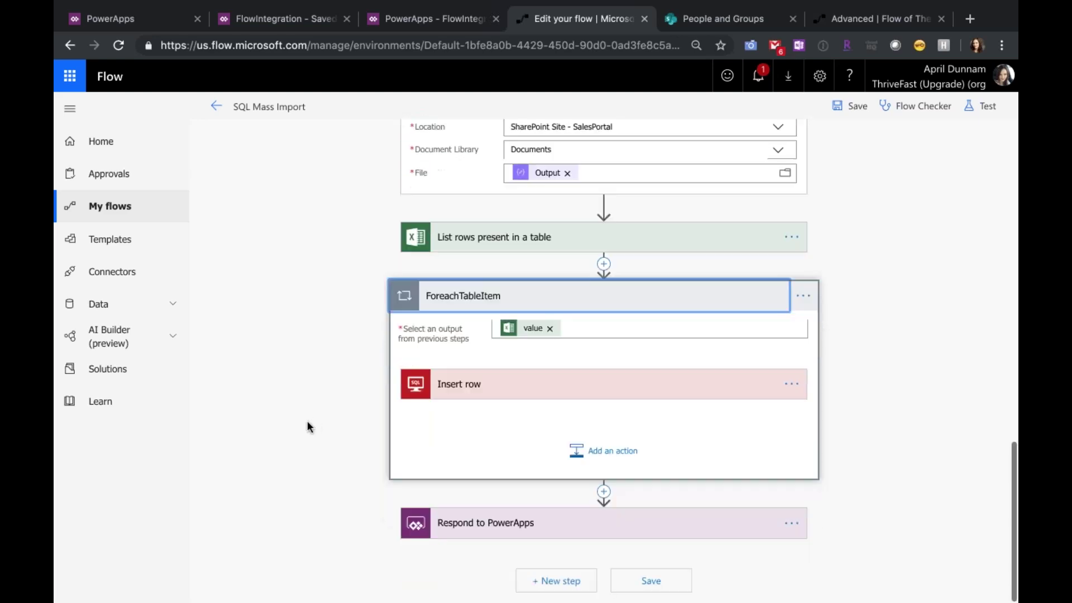
pyautogui.click(593, 329)
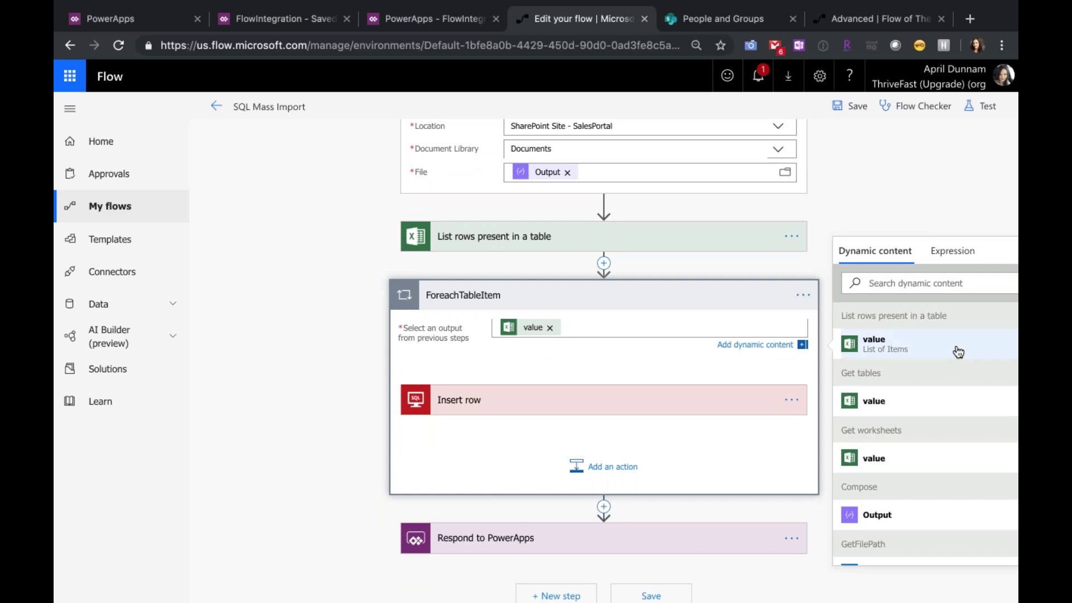
pyautogui.scroll(-1, 958, 352)
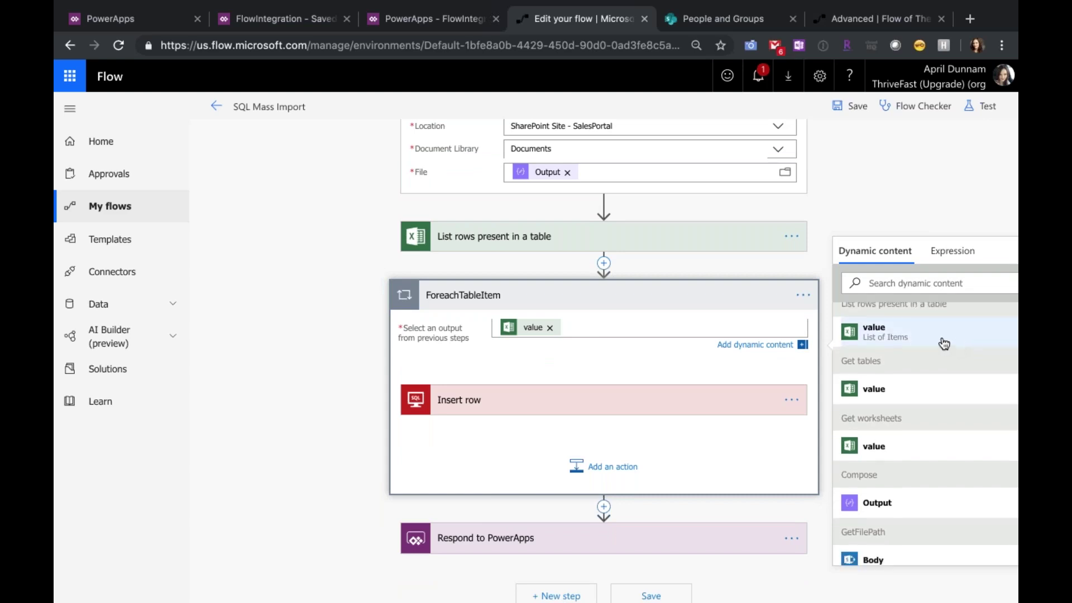
# Expand Insert row inside ForeachTableItem and examine how the Excel columns map to the Contacts table's fields
pyautogui.click(505, 405)
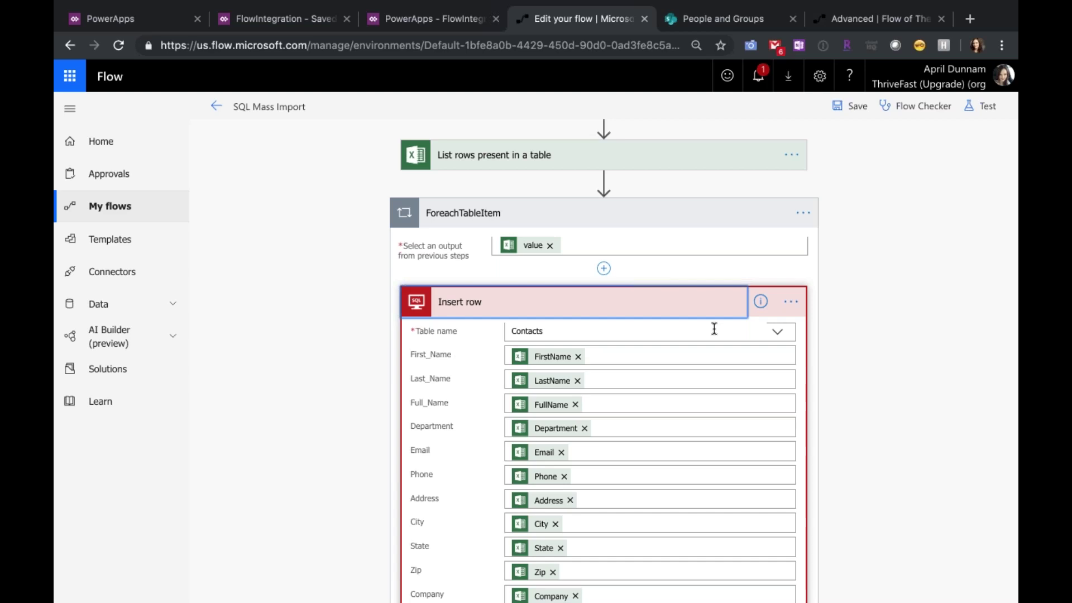
pyautogui.scroll(-2, 705, 341)
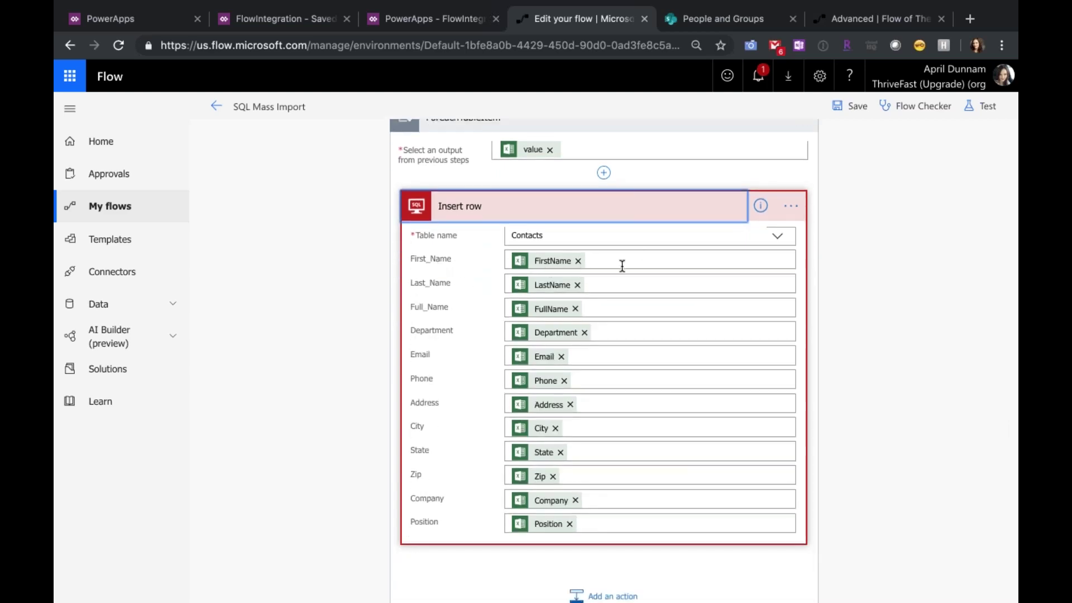
pyautogui.scroll(1, 620, 266)
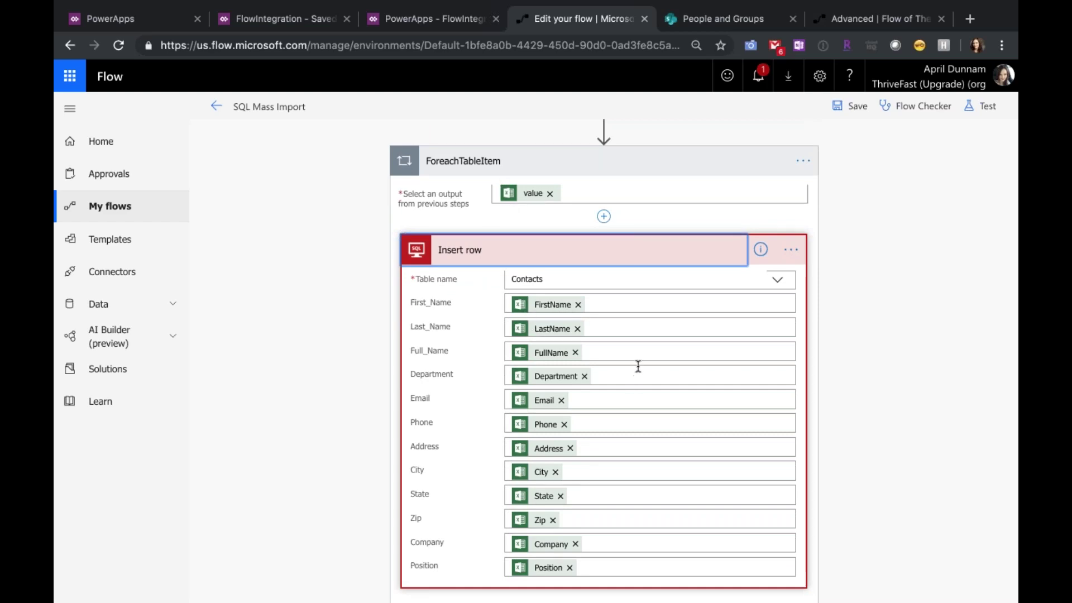
# Expand the Respond to PowerApps action and examine the output it returns
pyautogui.scroll(-3, 637, 367)
pyautogui.scroll(1, 637, 366)
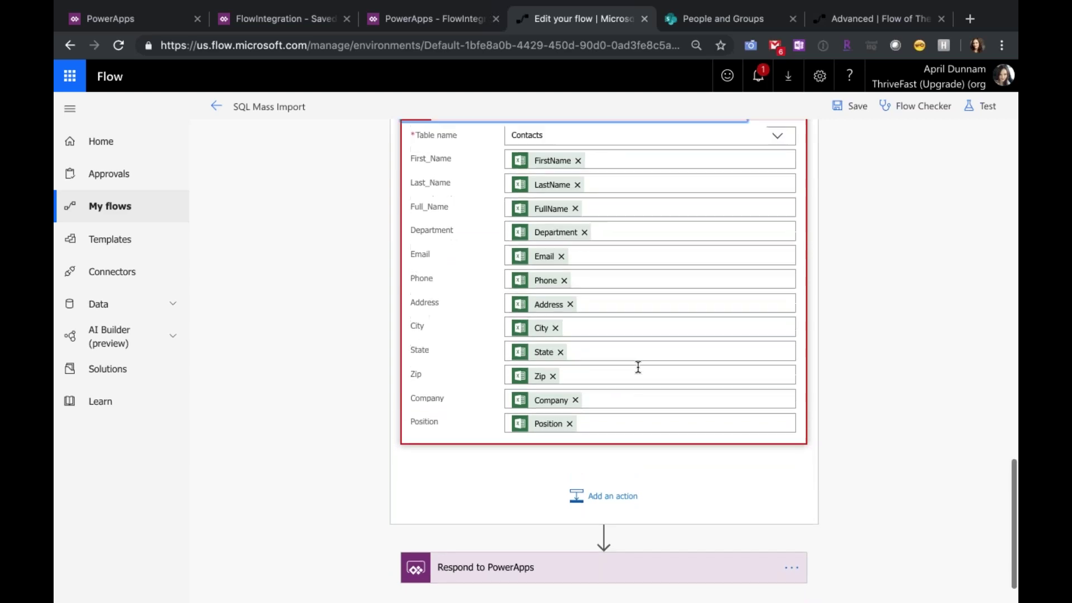
pyautogui.scroll(-1, 606, 491)
pyautogui.click(505, 523)
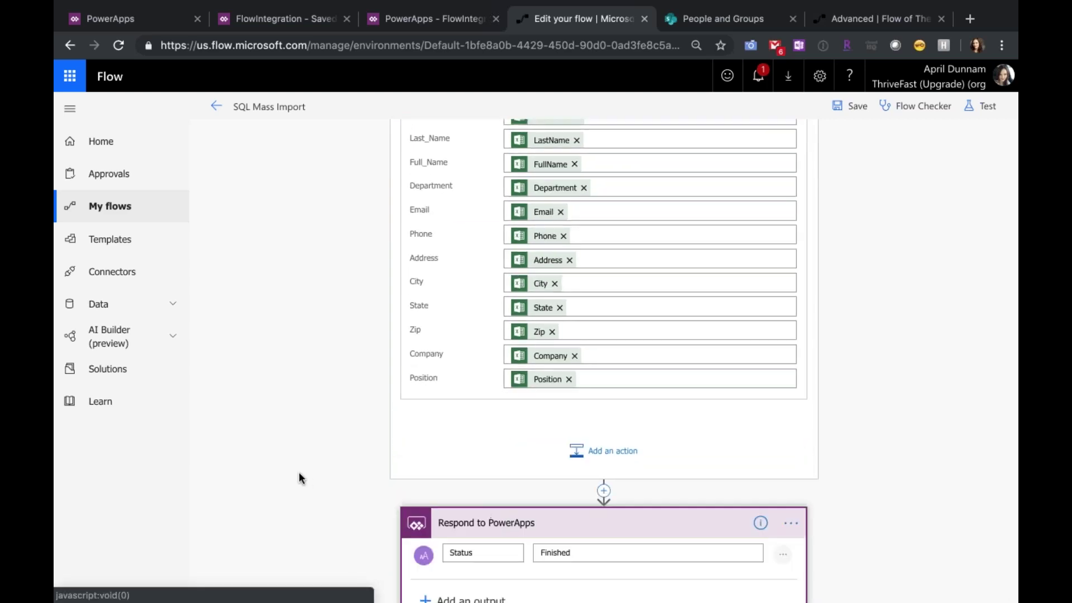
# Check the Status output of Respond to PowerApps and review the SQL Mass Import actions back up to GetFilePath
pyautogui.scroll(-2, 490, 461)
pyautogui.click(606, 463)
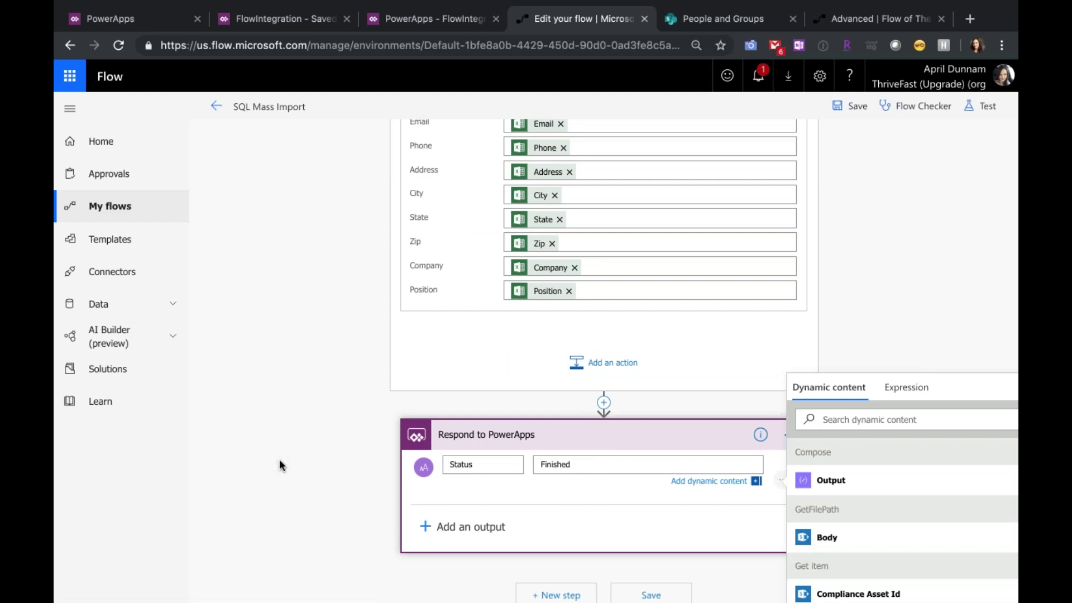
pyautogui.scroll(3, 281, 466)
pyautogui.scroll(8, 279, 465)
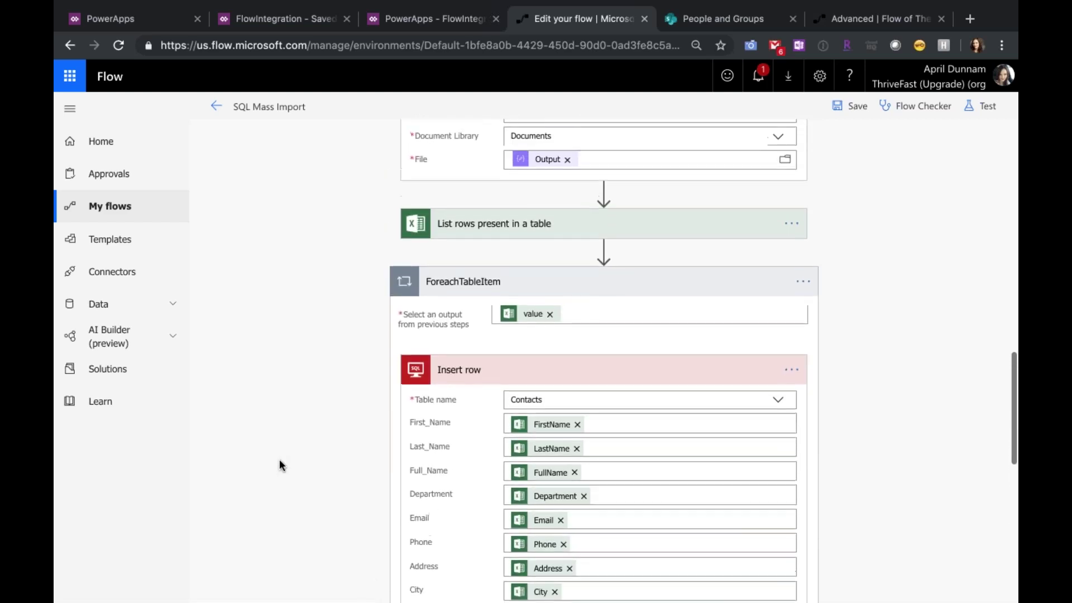
pyautogui.scroll(4, 275, 458)
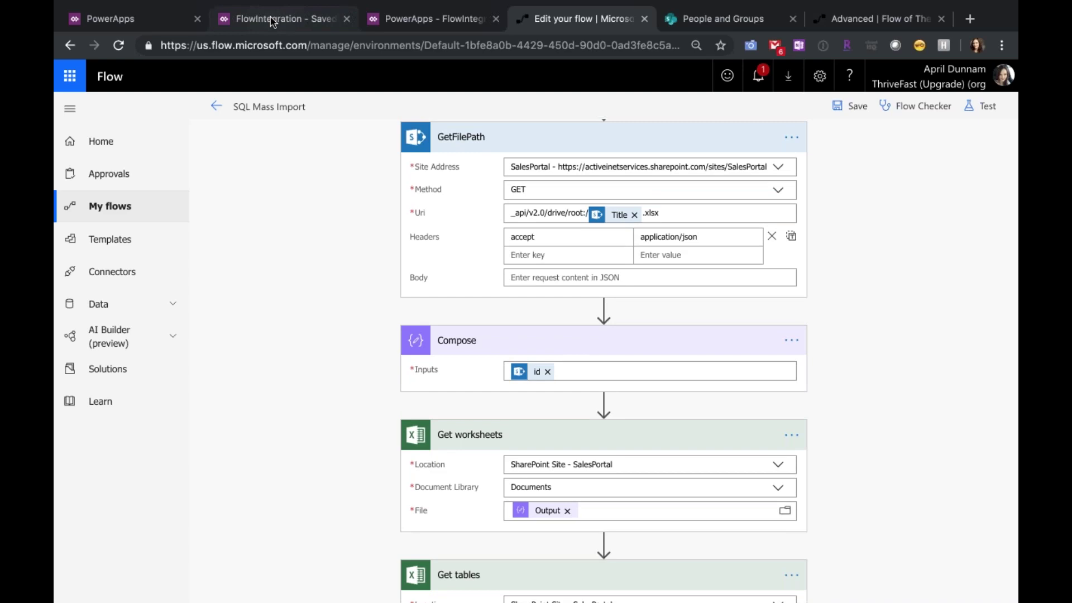
# Switch to the FlowIntegration app in PowerApps Studio and preview its Bulk Import screen
pyautogui.click(274, 21)
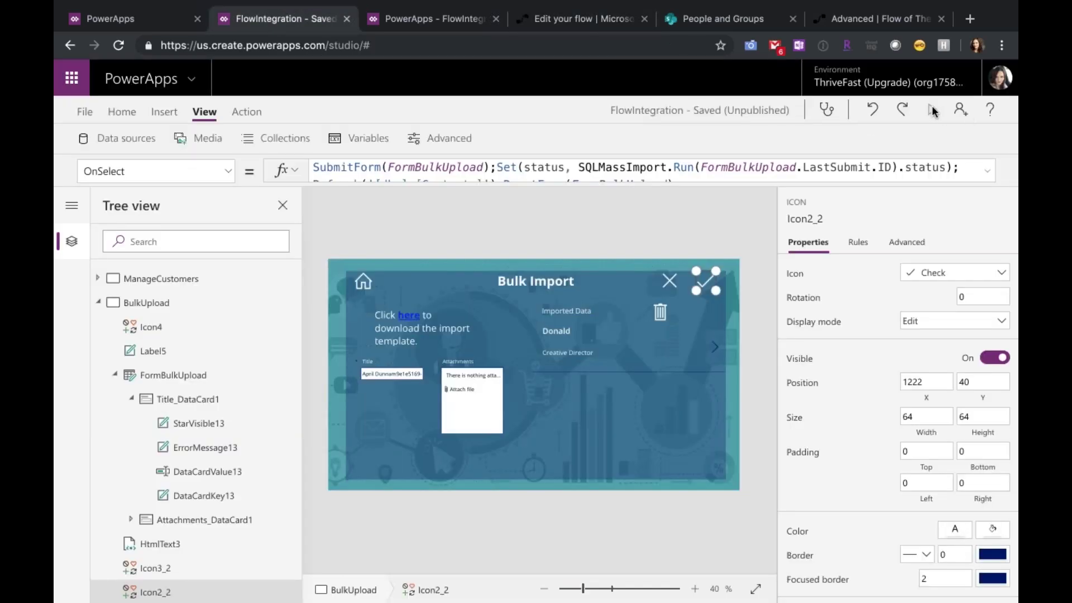
pyautogui.click(933, 110)
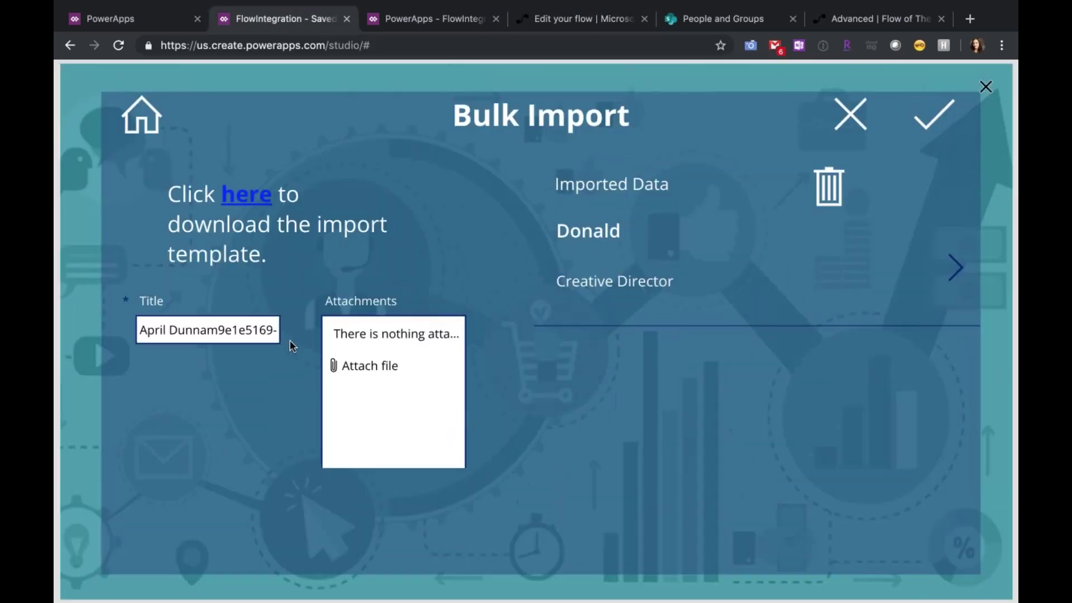
pyautogui.click(360, 370)
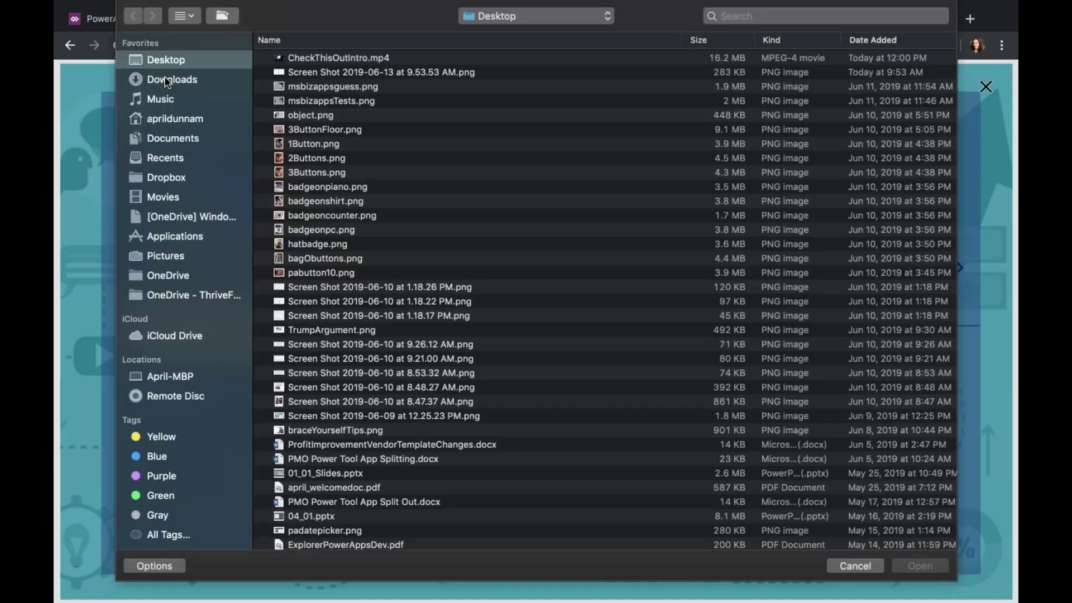
pyautogui.click(168, 82)
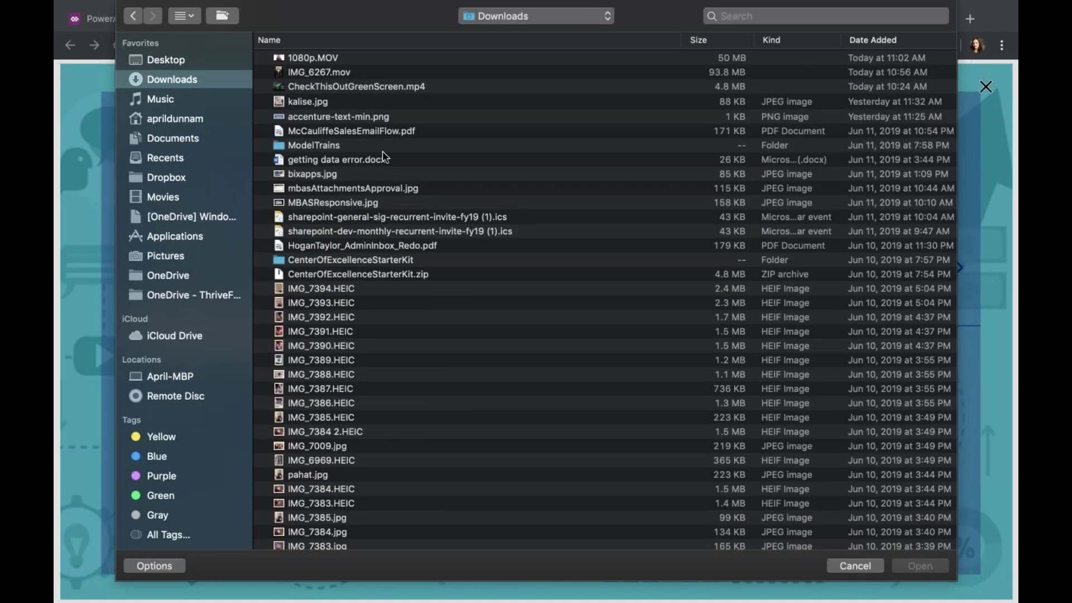
pyautogui.click(184, 16)
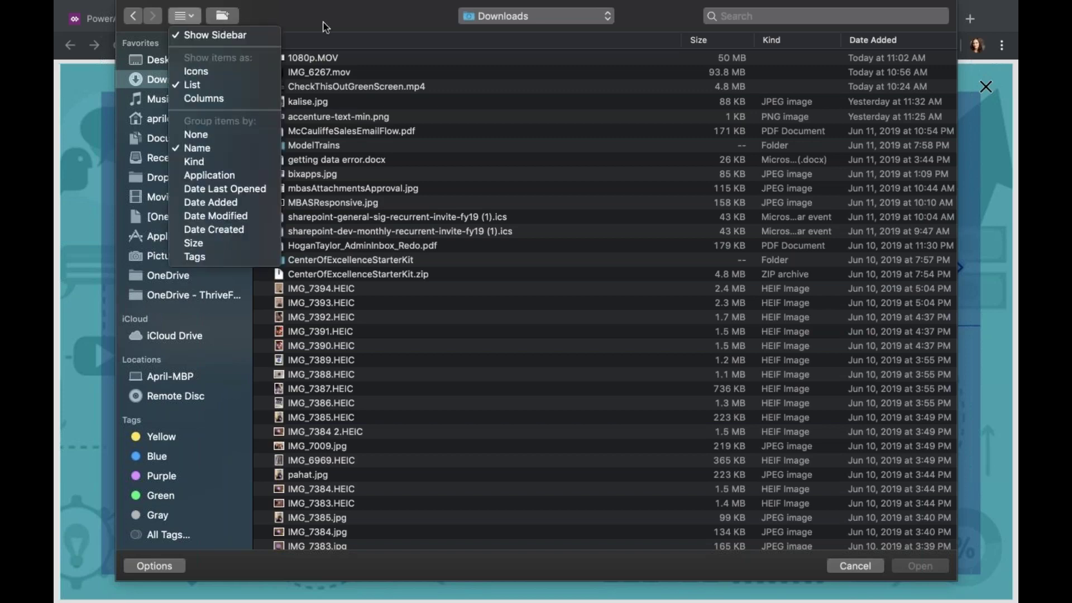
pyautogui.click(407, 224)
pyautogui.scroll(-2, 408, 223)
pyautogui.scroll(-10, 407, 223)
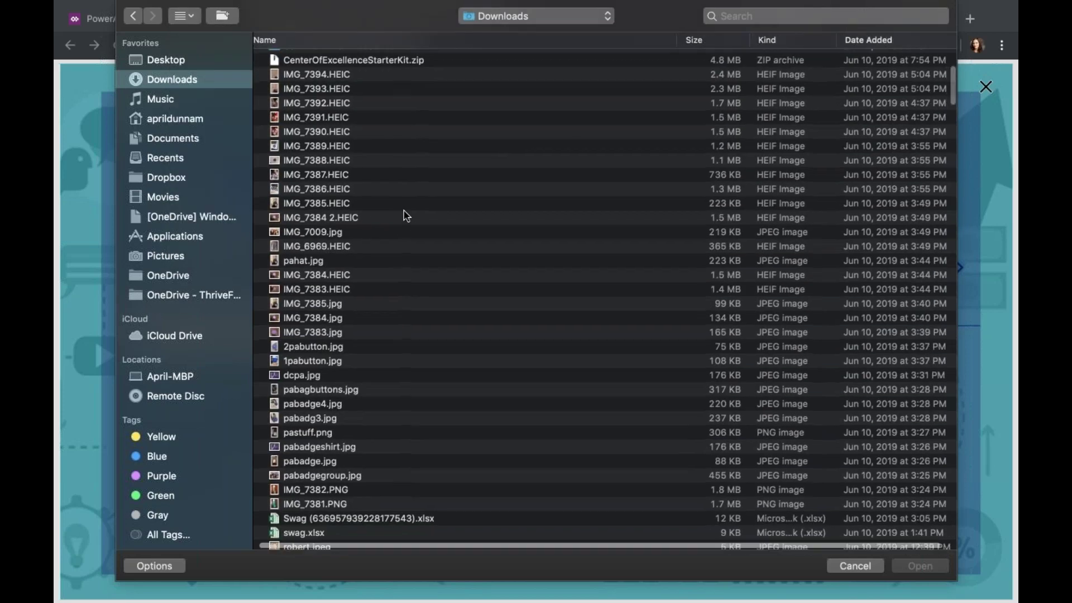
pyautogui.scroll(-5, 407, 217)
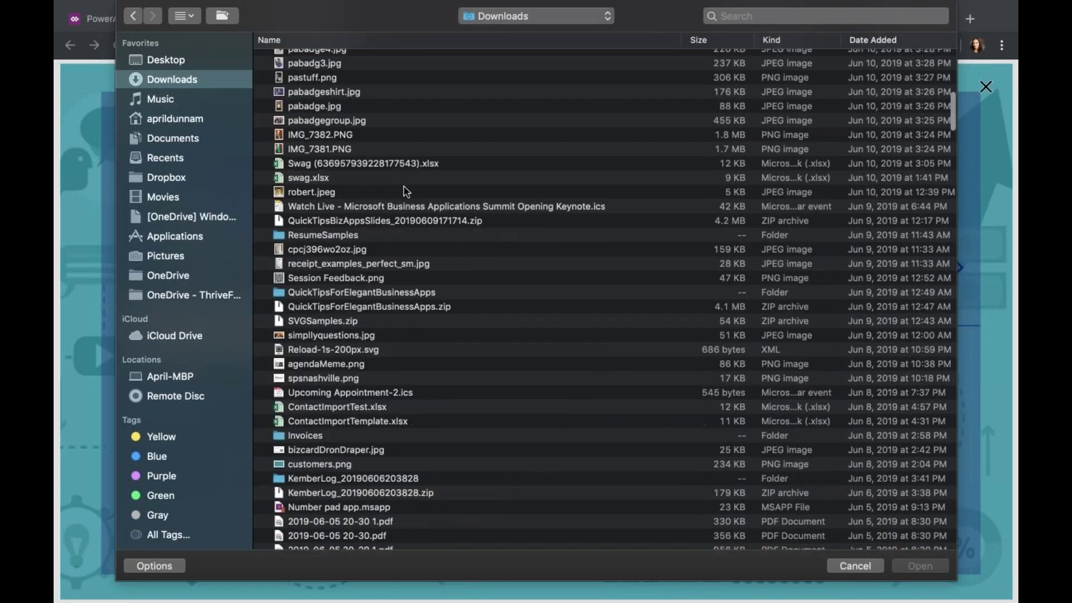
pyautogui.click(379, 410)
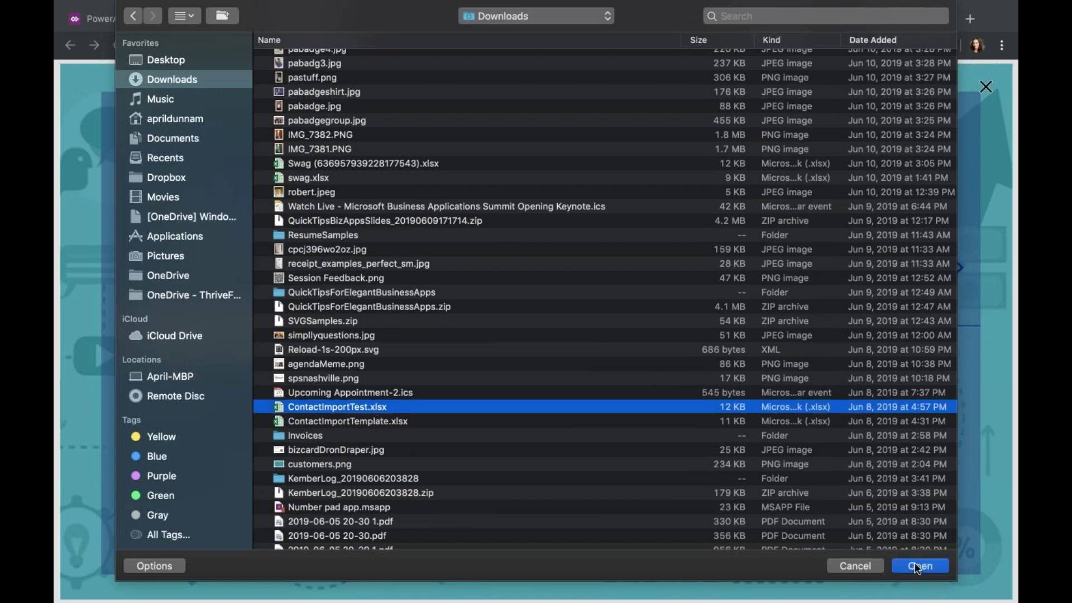
pyautogui.click(871, 564)
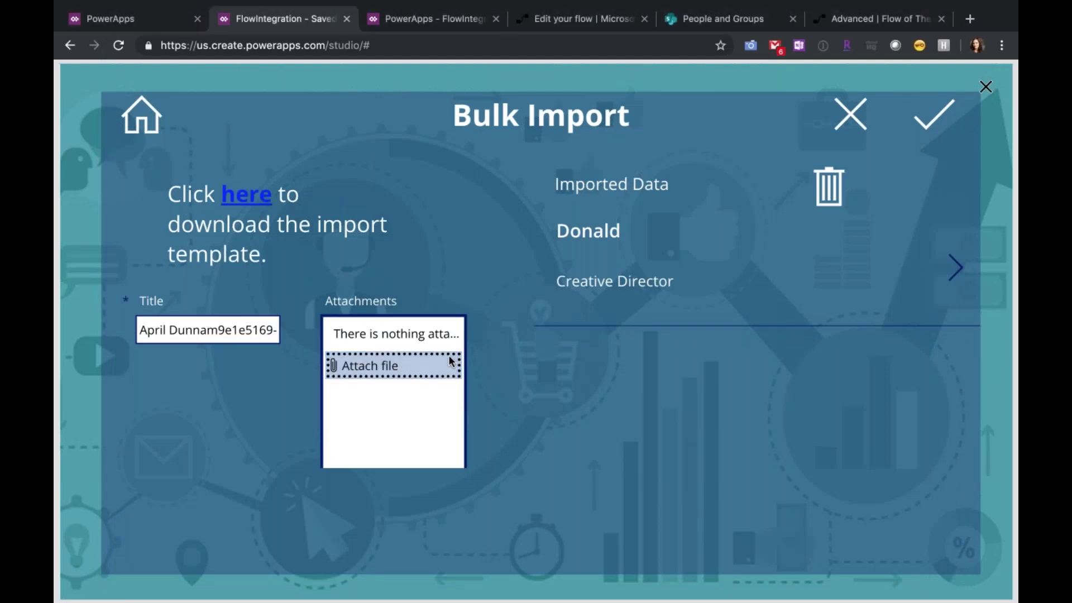
# Attach ContactImportTest.xlsx from the Downloads folder to the Bulk Import form
pyautogui.click(401, 364)
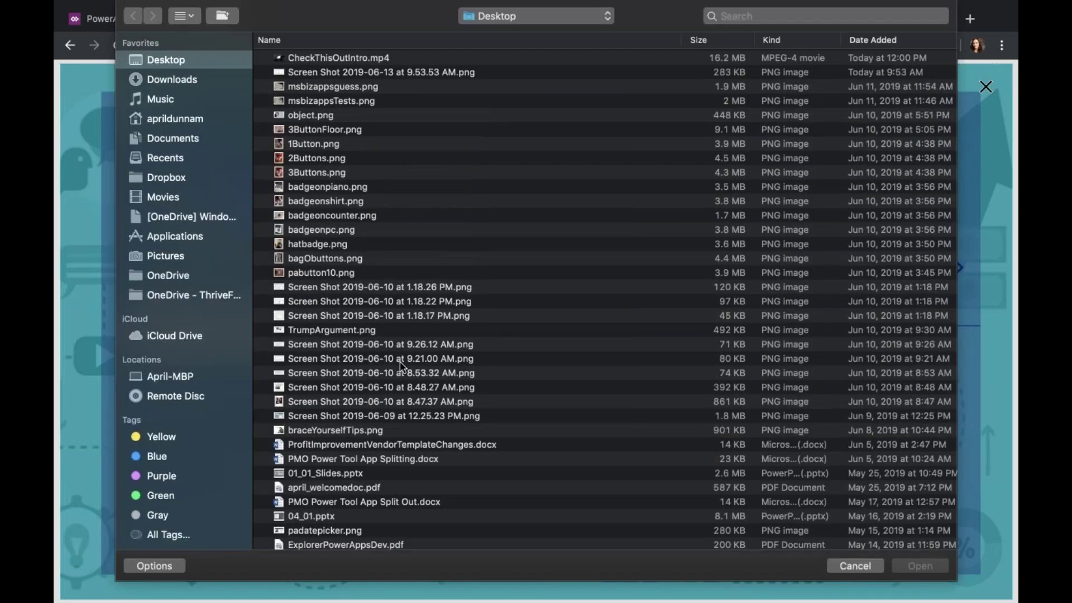
pyautogui.scroll(-10, 402, 366)
pyautogui.scroll(-7, 402, 367)
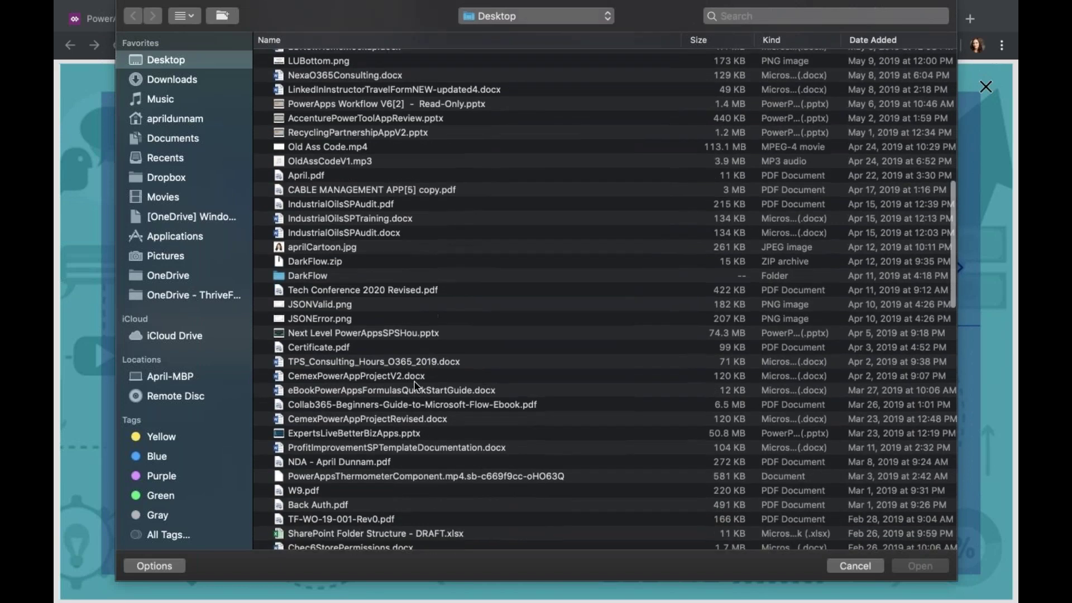
pyautogui.scroll(-5, 392, 428)
pyautogui.scroll(18, 394, 416)
pyautogui.scroll(3, 395, 402)
pyautogui.scroll(-8, 419, 385)
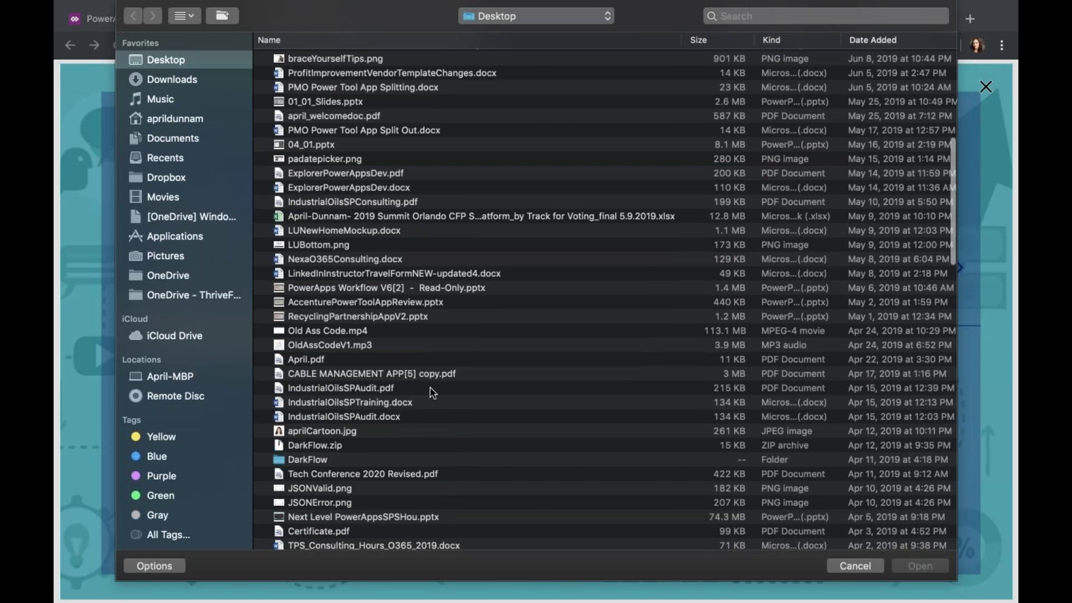
pyautogui.scroll(-4, 435, 392)
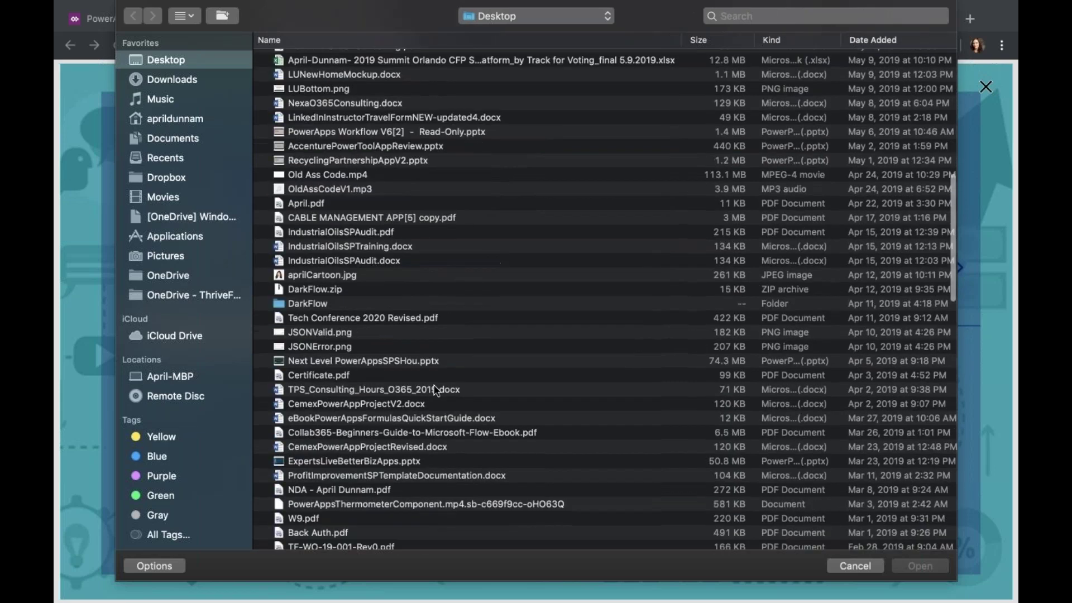
pyautogui.scroll(-4, 436, 391)
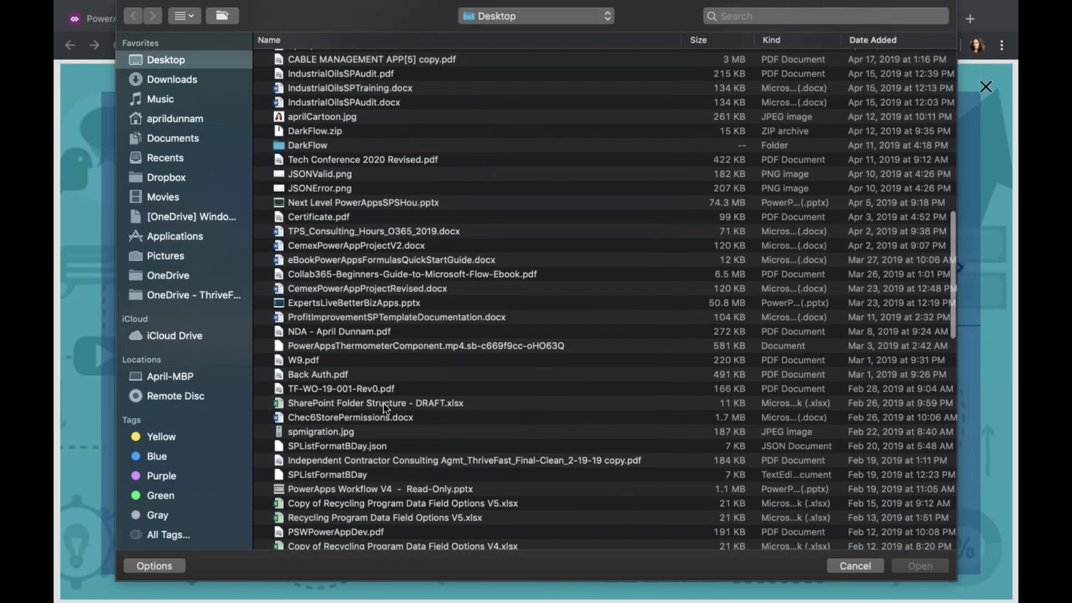
pyautogui.scroll(-3, 386, 409)
pyautogui.scroll(10, 386, 409)
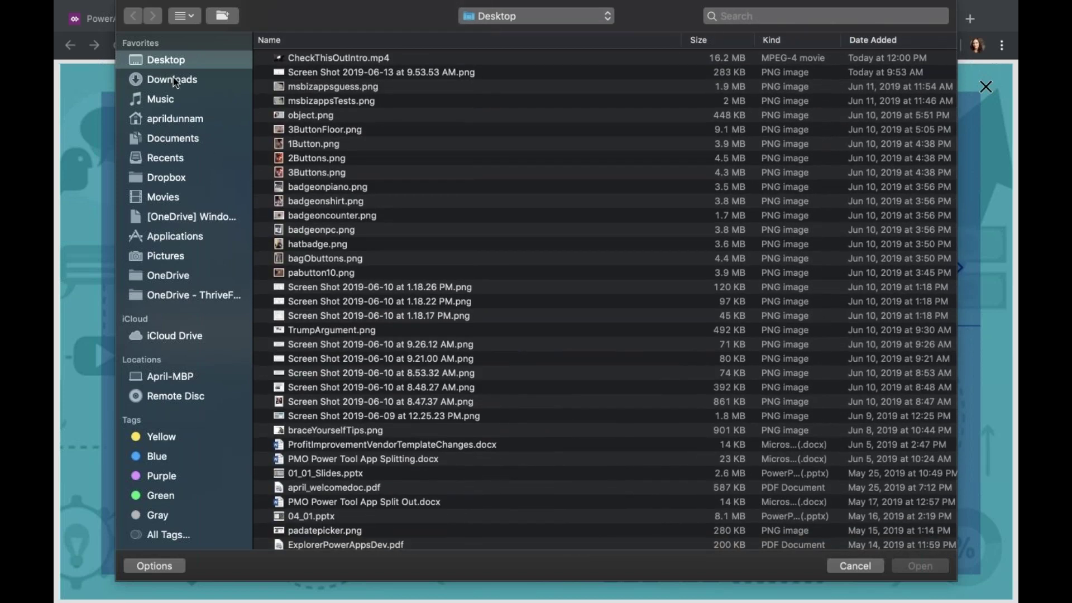
pyautogui.click(175, 82)
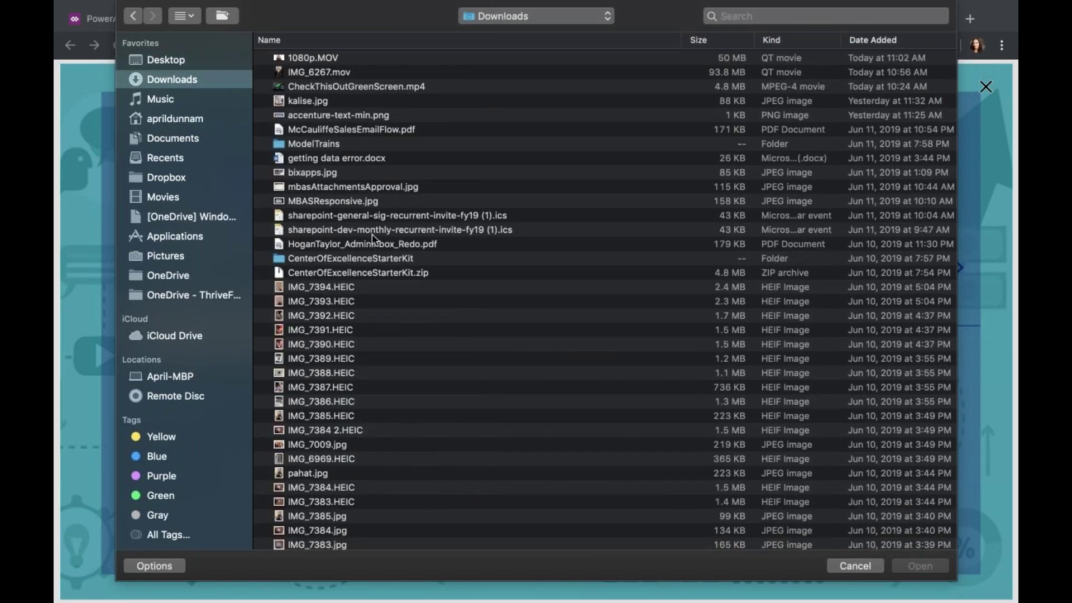
pyautogui.scroll(-15, 374, 240)
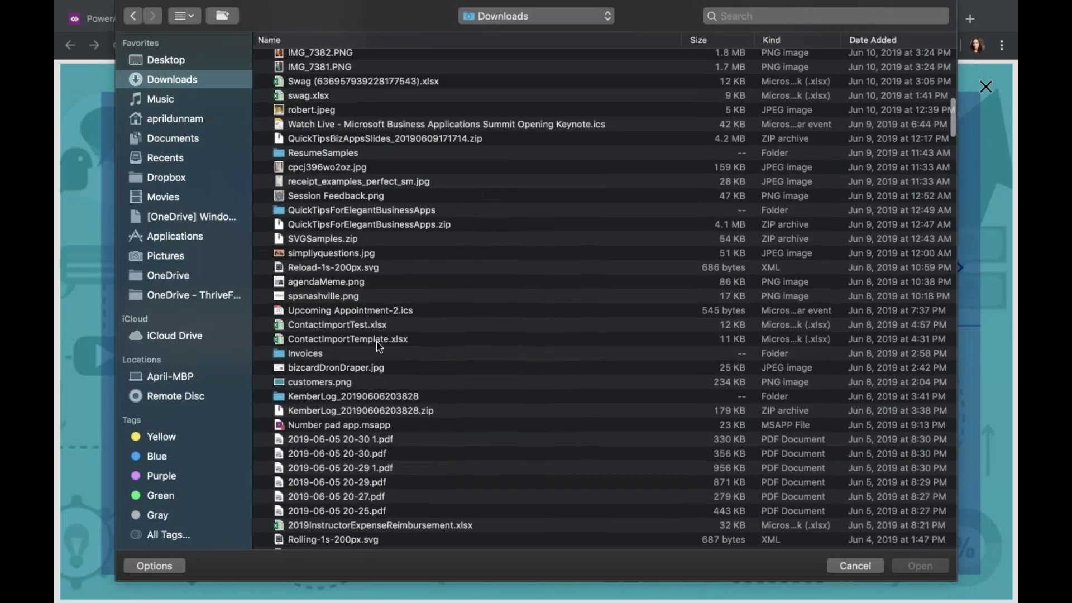
pyautogui.click(360, 325)
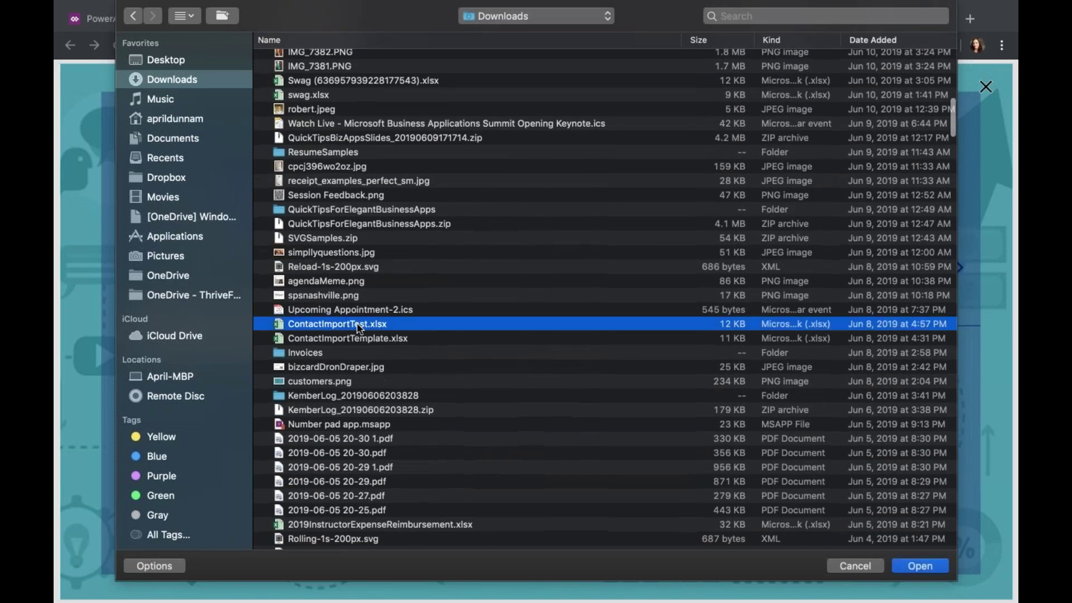
pyautogui.click(927, 566)
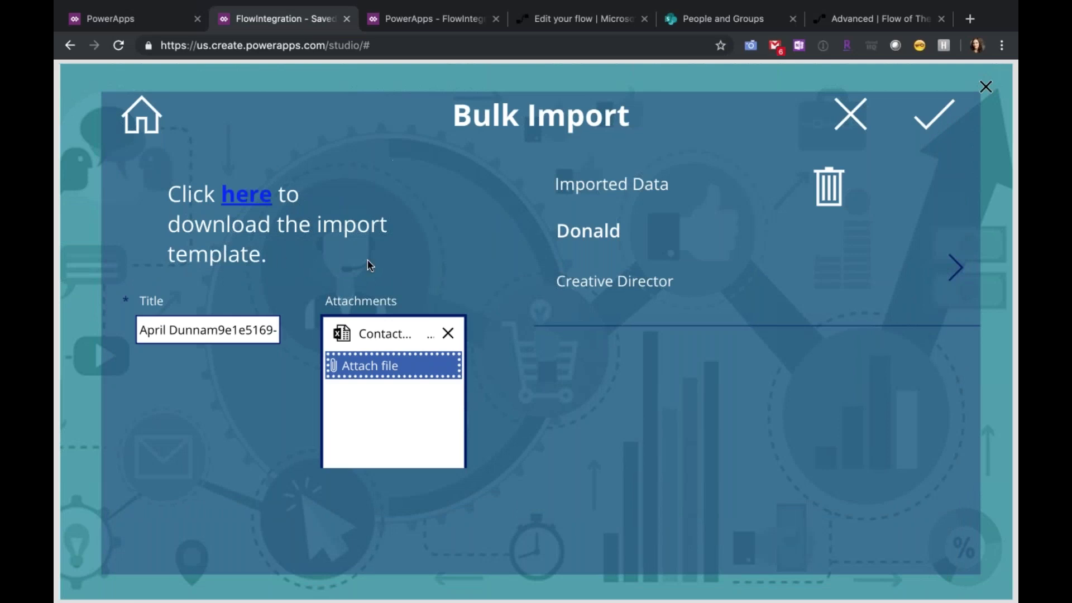
# Submit the Bulk Import form to run the import, and review the contacts listed under Imported Data
pyautogui.click(934, 115)
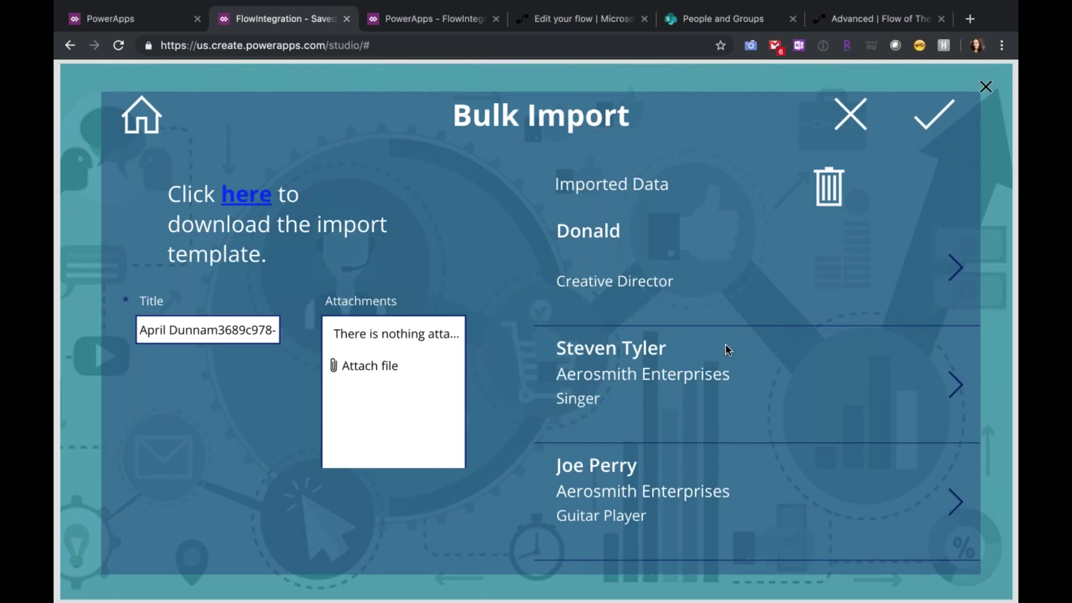
pyautogui.scroll(-3, 725, 345)
pyautogui.scroll(-5, 727, 350)
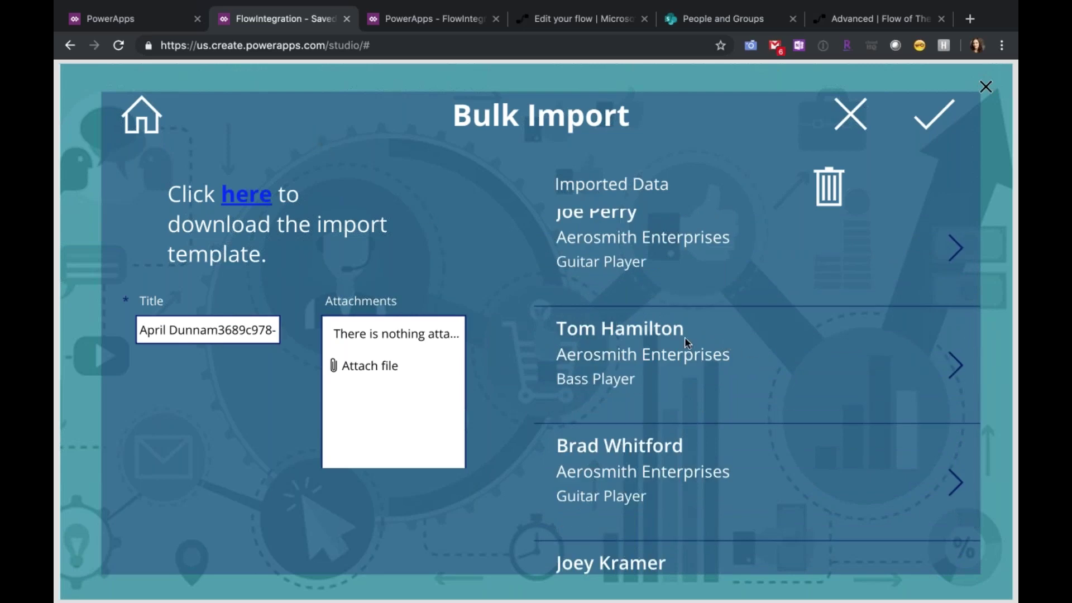
pyautogui.scroll(5, 682, 337)
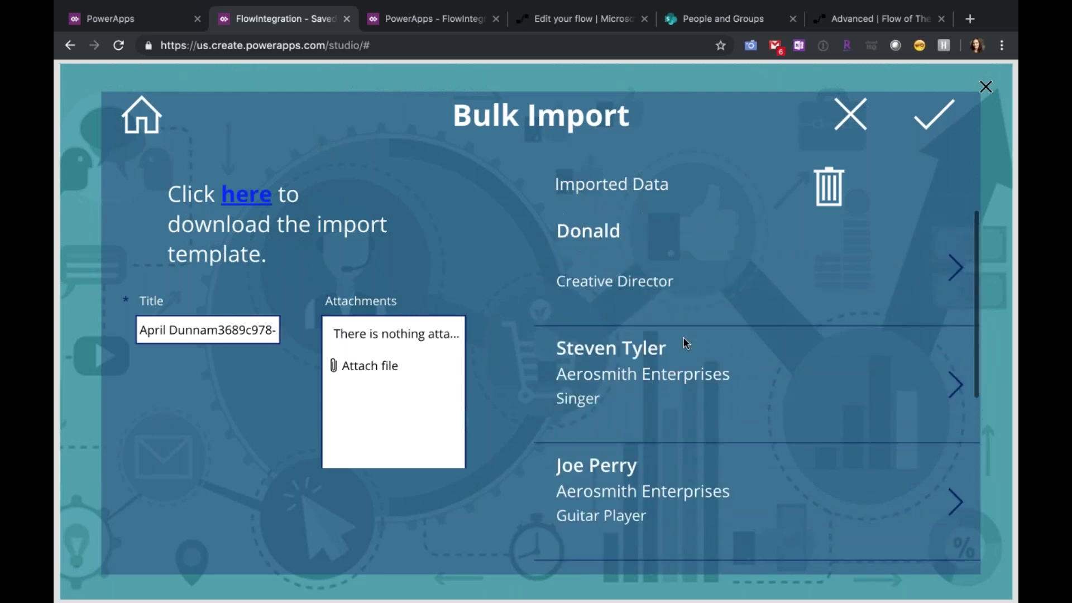
# Follow the template download link to the ContactImports folder in SharePoint and open ContactImportTemplate.xlsx in Excel Online
pyautogui.click(244, 198)
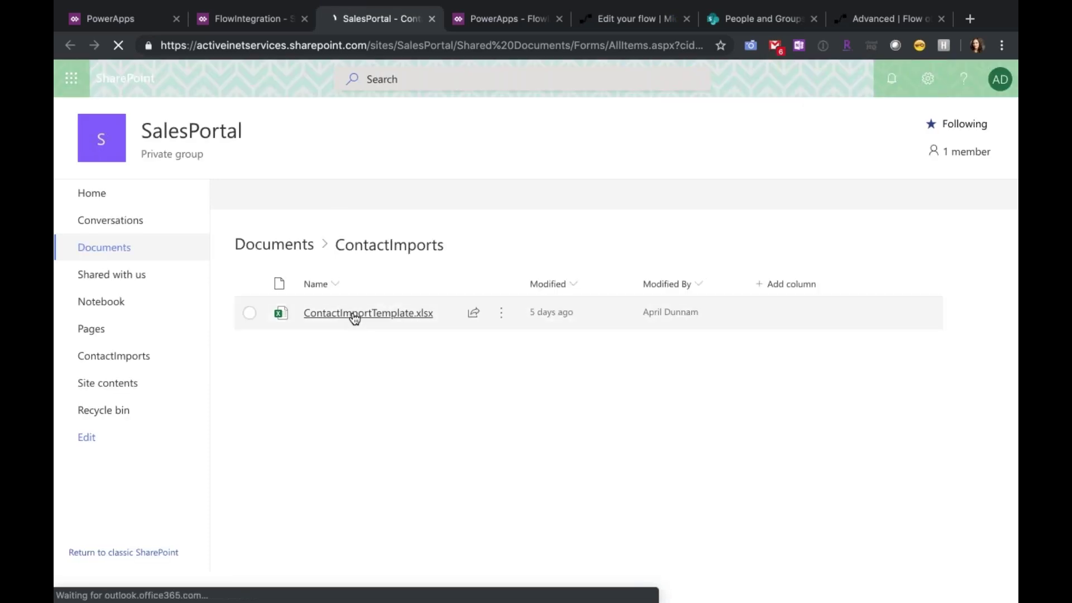
pyautogui.moveTo(378, 319)
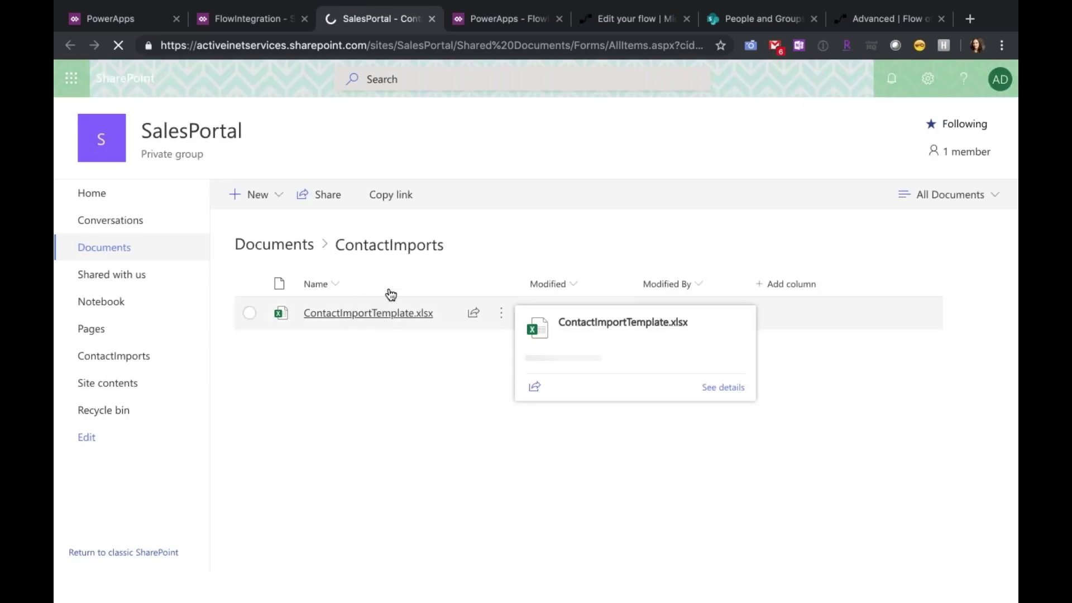
pyautogui.click(377, 314)
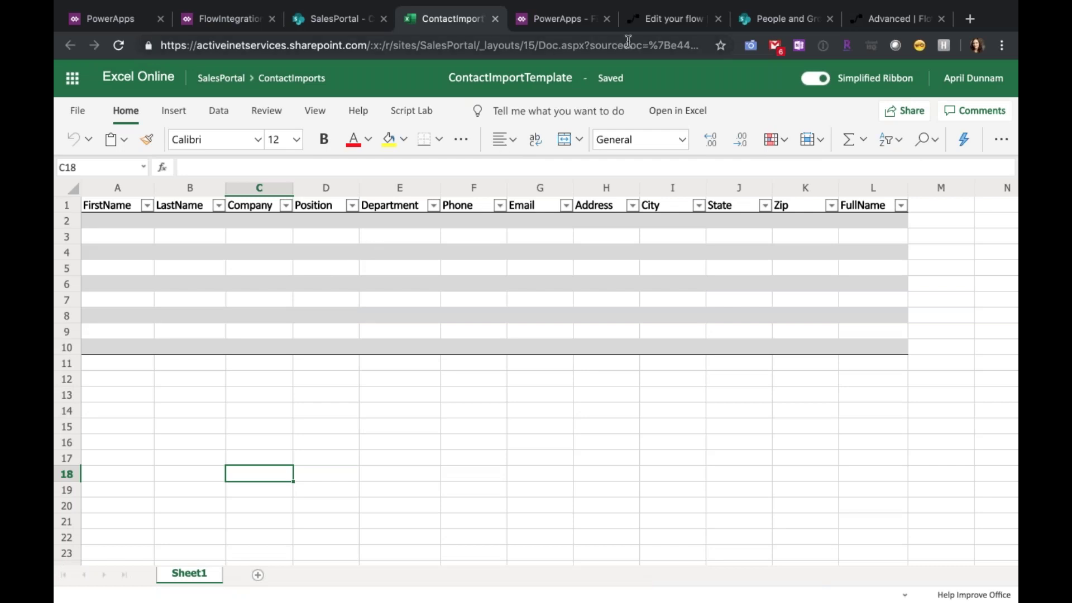
# Switch to the SQL Mass Import flow and review its PowerApps trigger, Get item and Get attachments actions
pyautogui.click(685, 25)
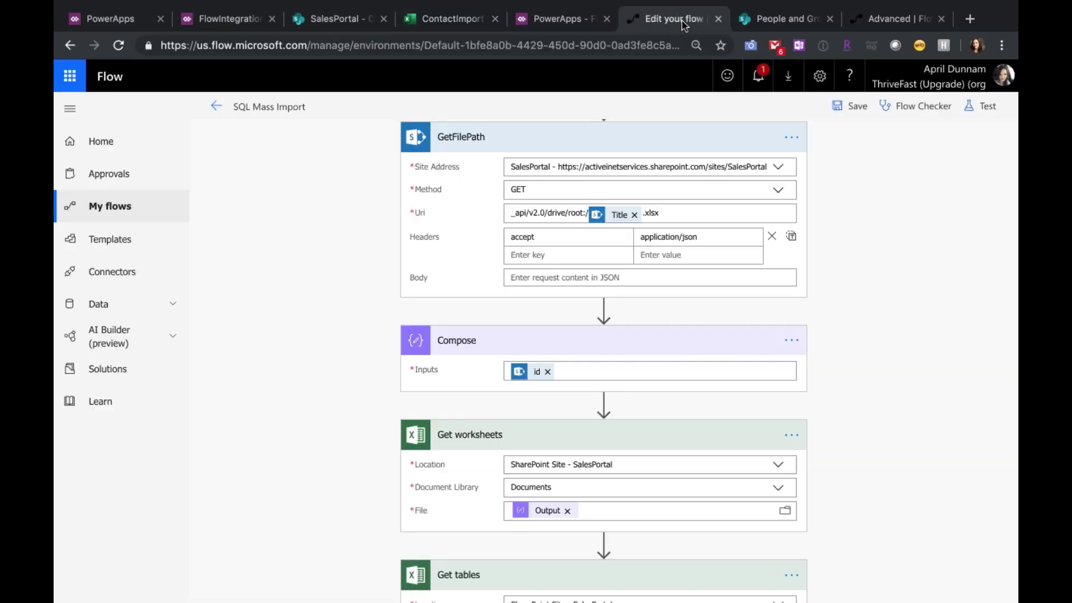
pyautogui.moveTo(360, 197); pyautogui.dragTo(343, 227)
pyautogui.scroll(5, 240, 273)
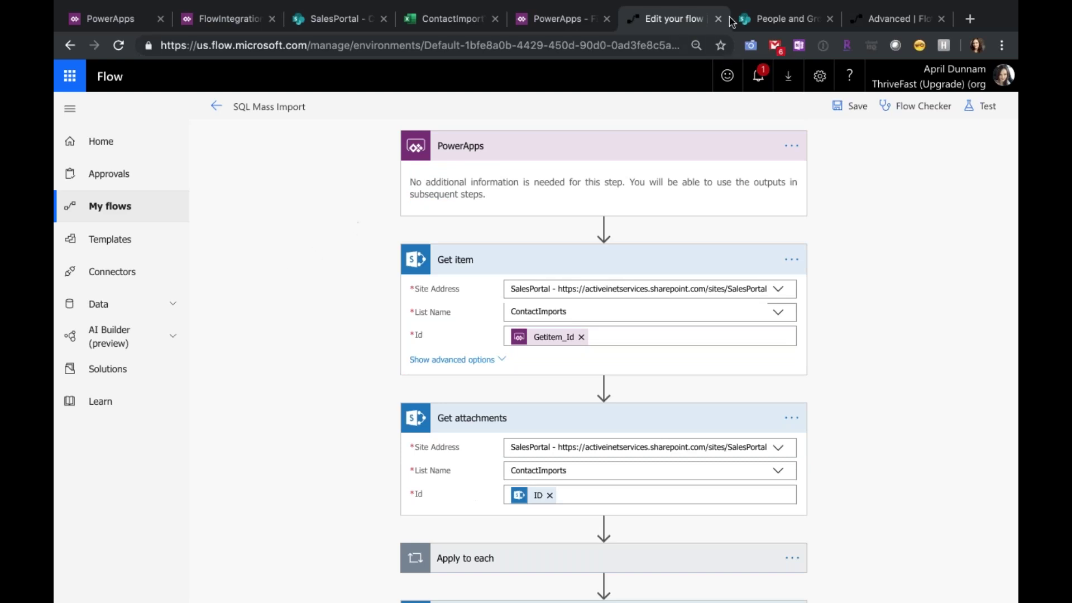
# Leave the flow editor for the My flows list without saving, and close the ContactImportTemplate workbook
pyautogui.click(144, 216)
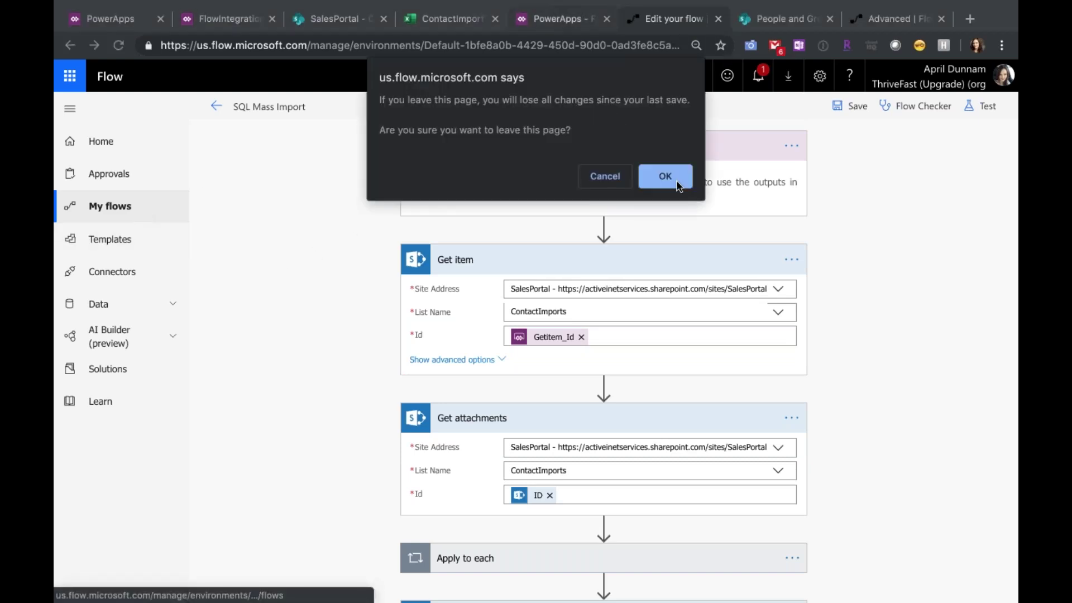
pyautogui.click(677, 178)
pyautogui.click(495, 19)
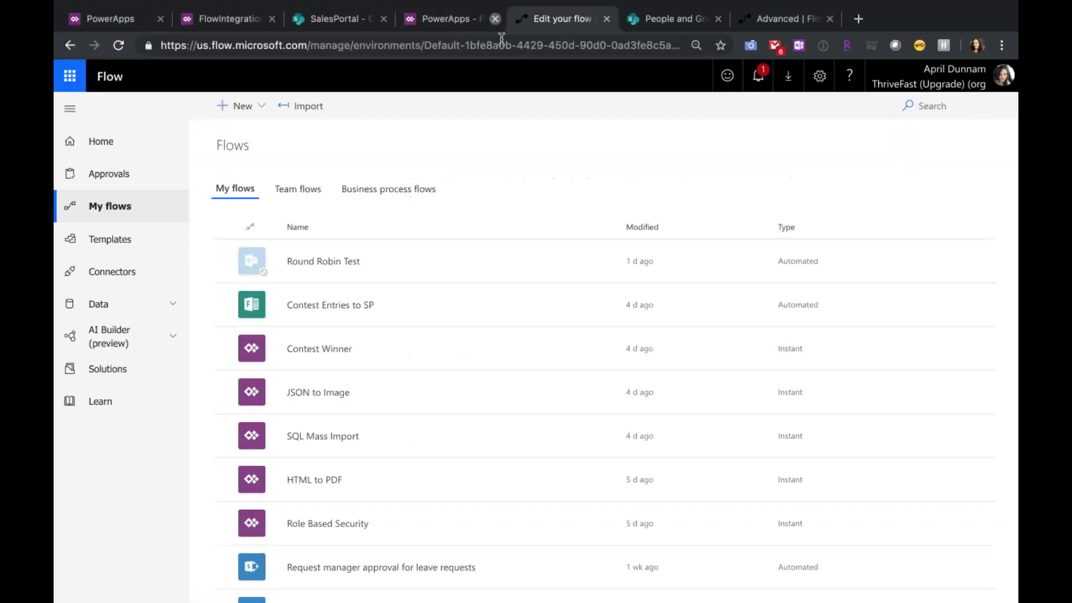
# Switch to the PowerPoint slideshow and advance to slide #4 on capturing photos in PowerApps
pyautogui.click(433, 19)
pyautogui.hotkey('ctrl', 'Left')
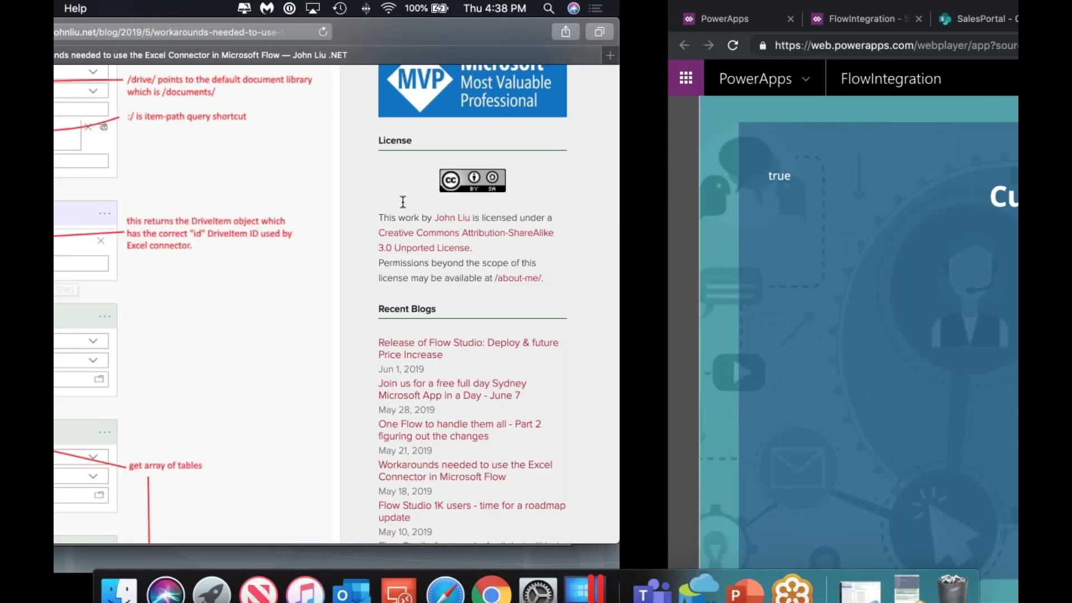
pyautogui.click(757, 579)
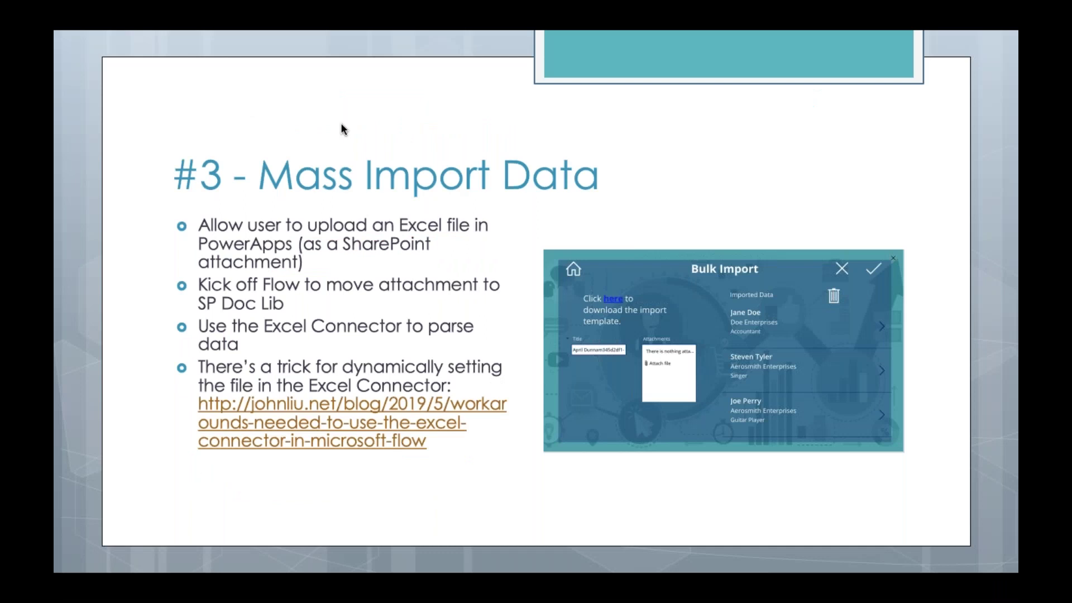
pyautogui.press('Right')
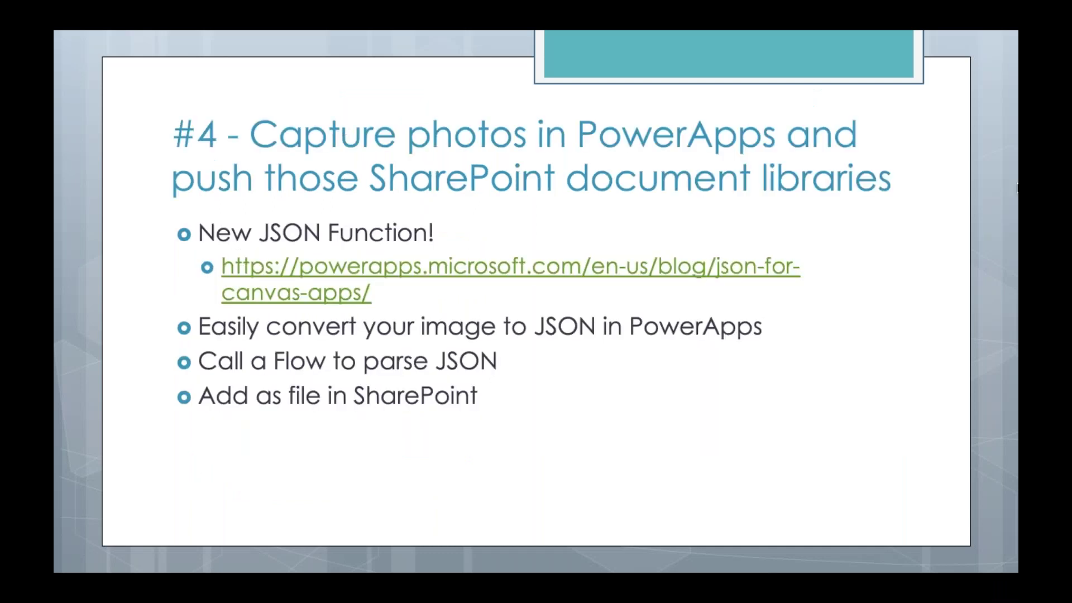